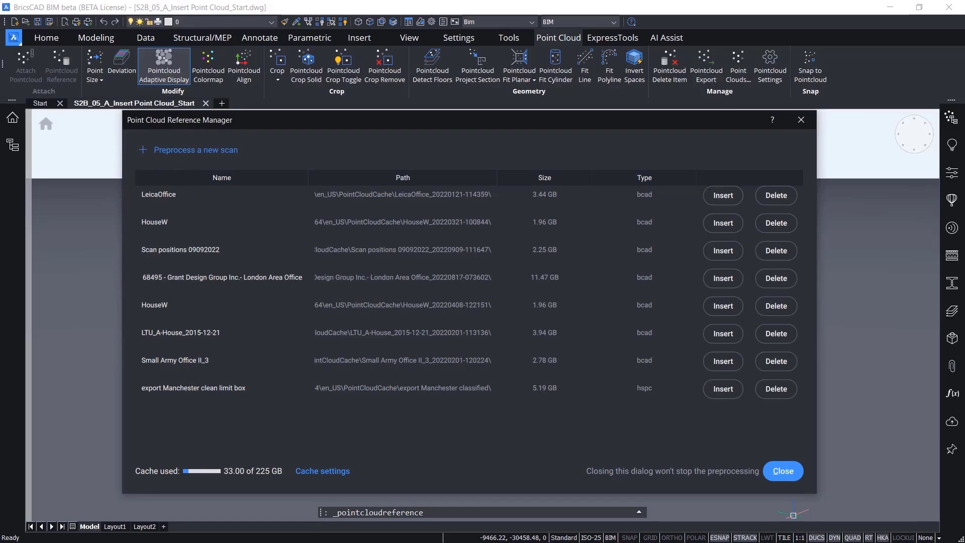
# Step: Check the supported file types for preprocessing a new scan from a file, and cancel the file selection
pyautogui.click(190, 150)
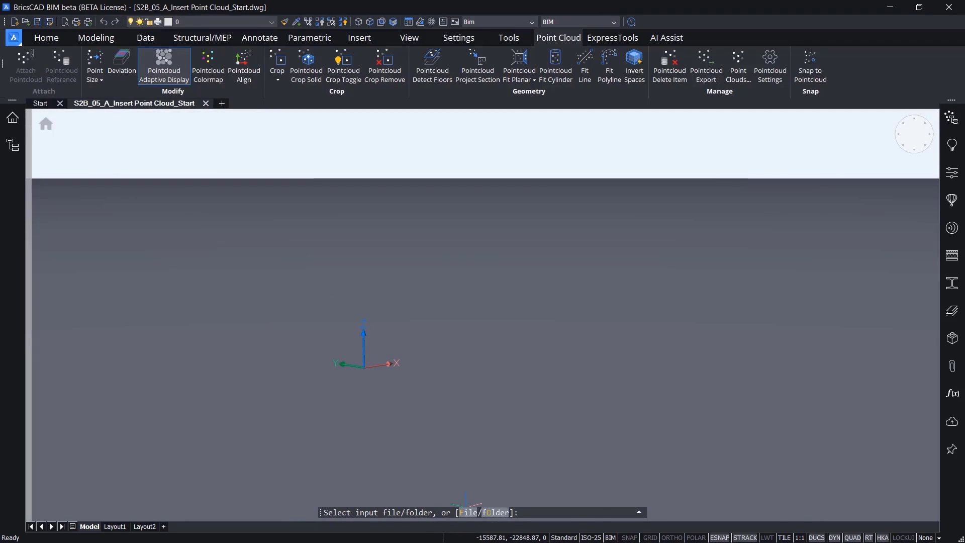
pyautogui.click(496, 506)
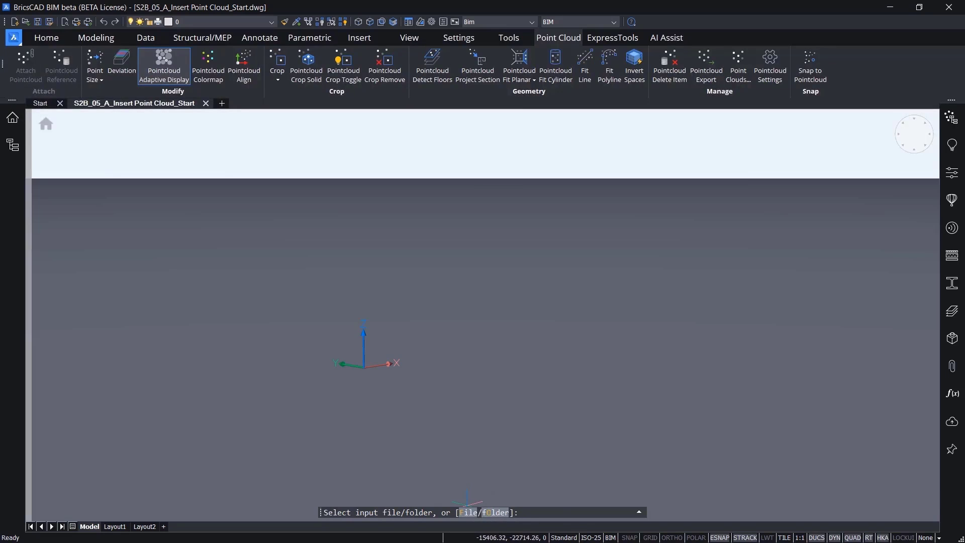
pyautogui.press('Return')
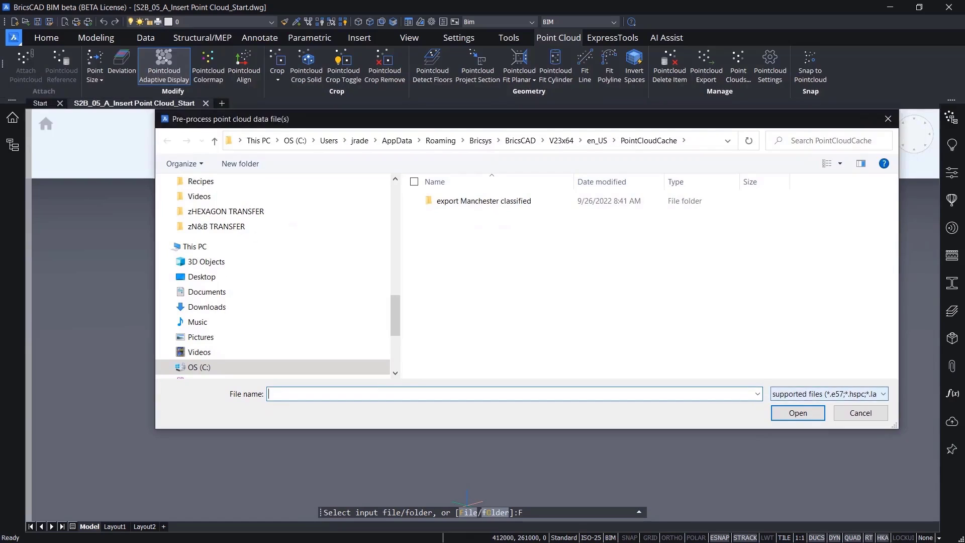
pyautogui.click(855, 394)
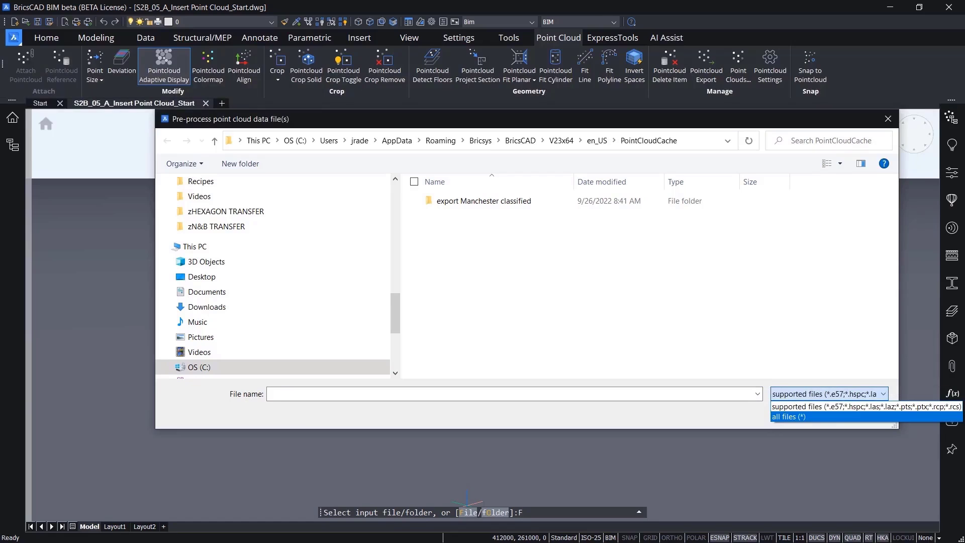
pyautogui.click(854, 394)
pyautogui.click(859, 412)
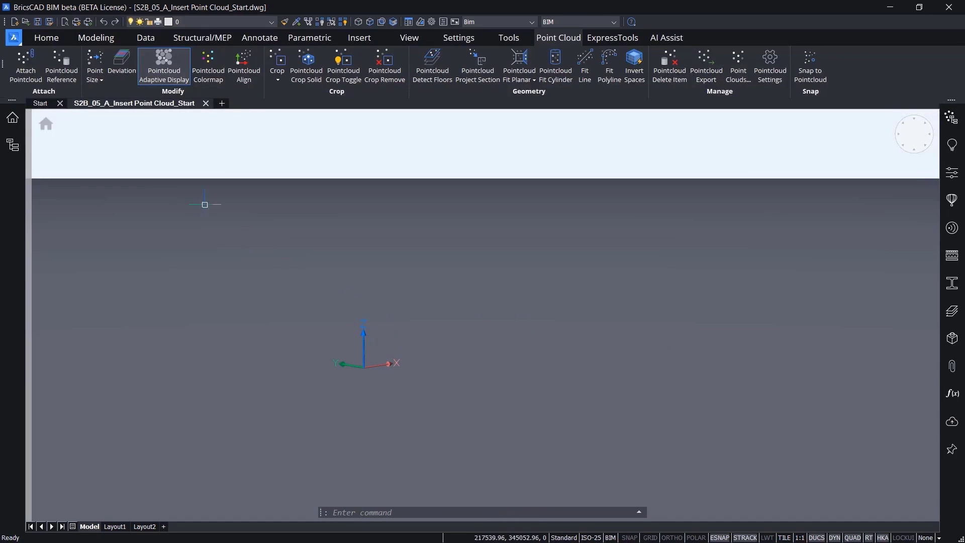
# Step: Review the point cloud cache settings from the Point Cloud Reference Manager and close both dialogs
pyautogui.click(62, 71)
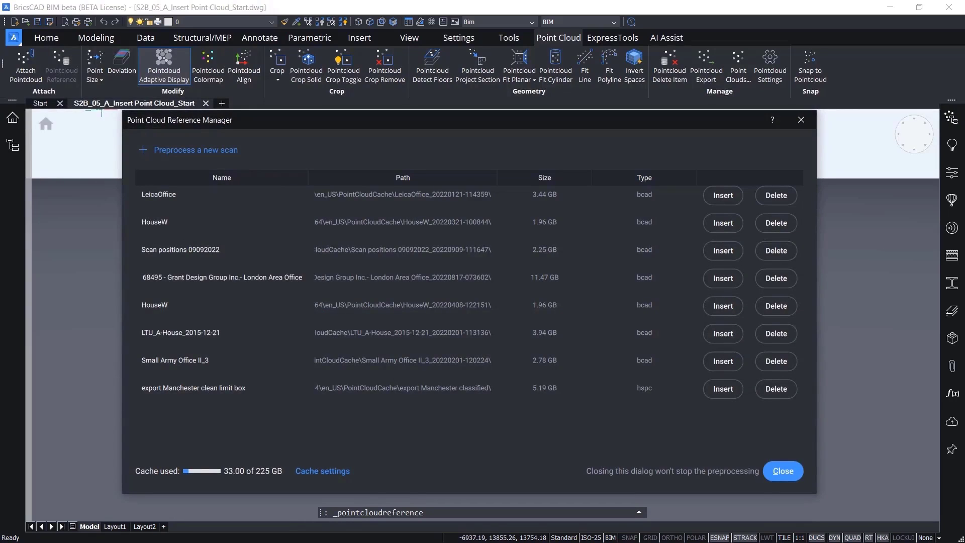
pyautogui.click(322, 470)
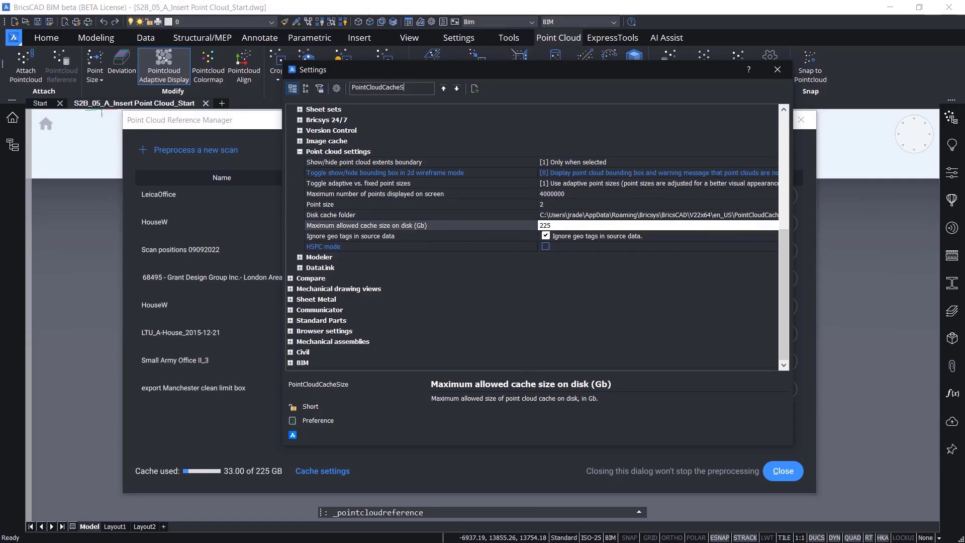
pyautogui.click(778, 70)
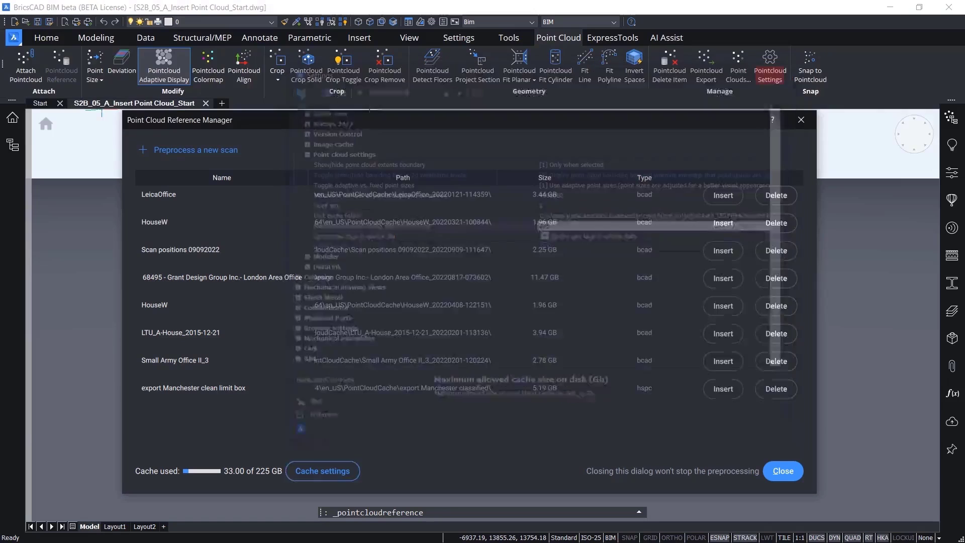
pyautogui.click(782, 470)
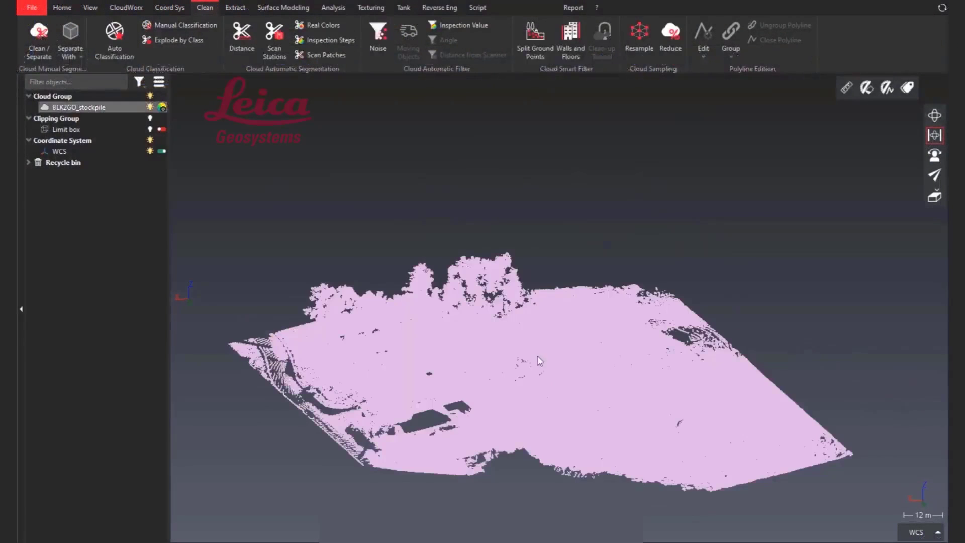
# Step: Switch to the Leica Geosystems software and auto-classify the BLK2GO_stockpile cloud with the Default 2021-08-20 model
pyautogui.click(125, 38)
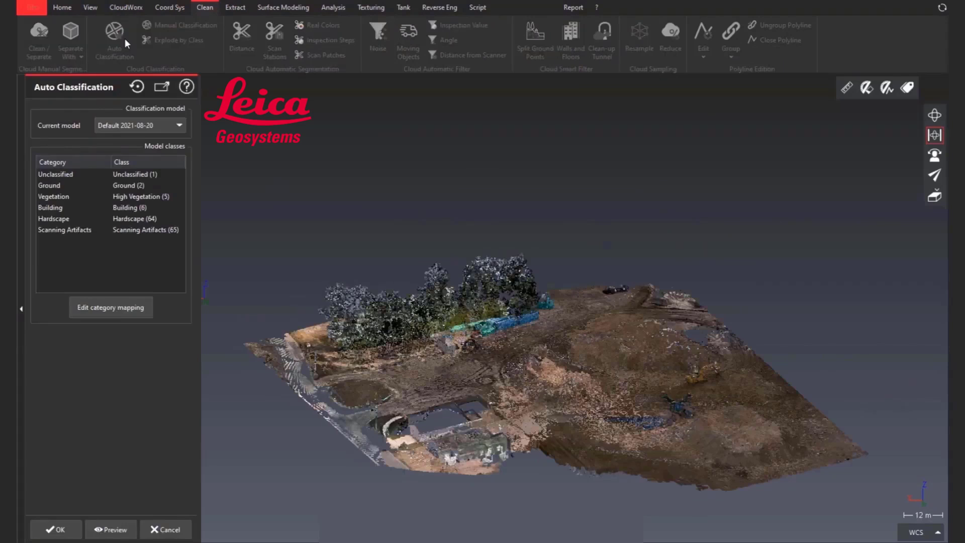
pyautogui.click(109, 529)
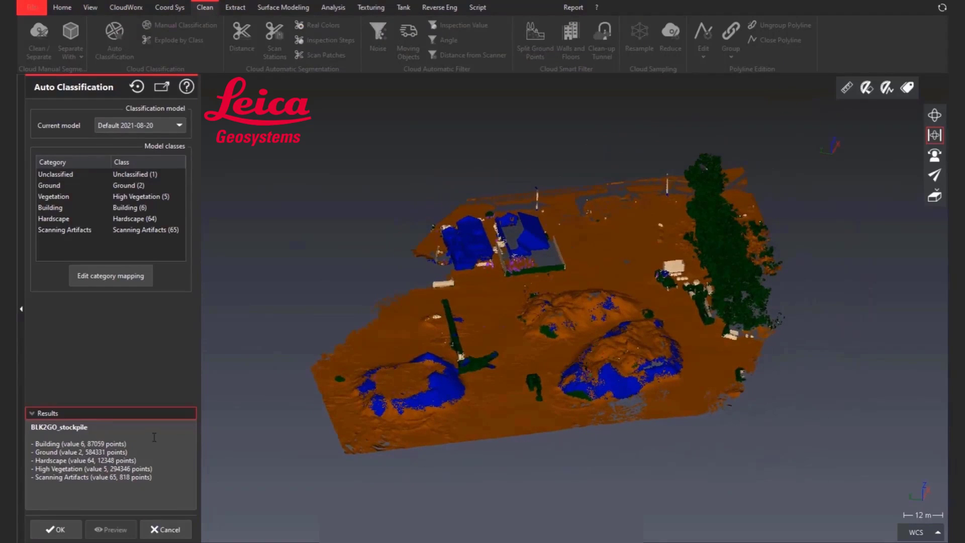
pyautogui.click(59, 529)
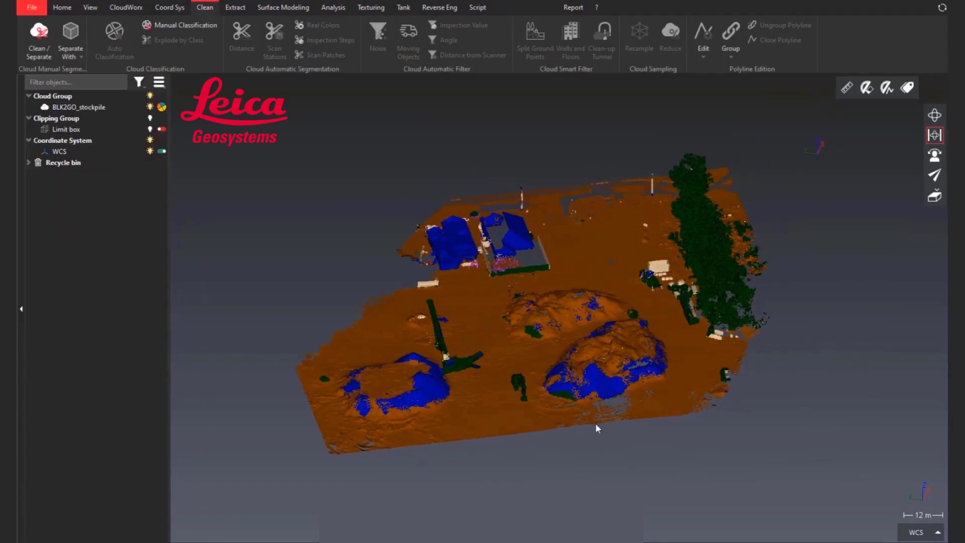
# Step: Manually reclassify the stockpile beside the crane and the small object on the nearby mound as Ground, using lasso selections
pyautogui.moveTo(561, 376); pyautogui.dragTo(573, 394, button='right')
pyautogui.moveTo(574, 384); pyautogui.dragTo(576, 433)
pyautogui.click(586, 386)
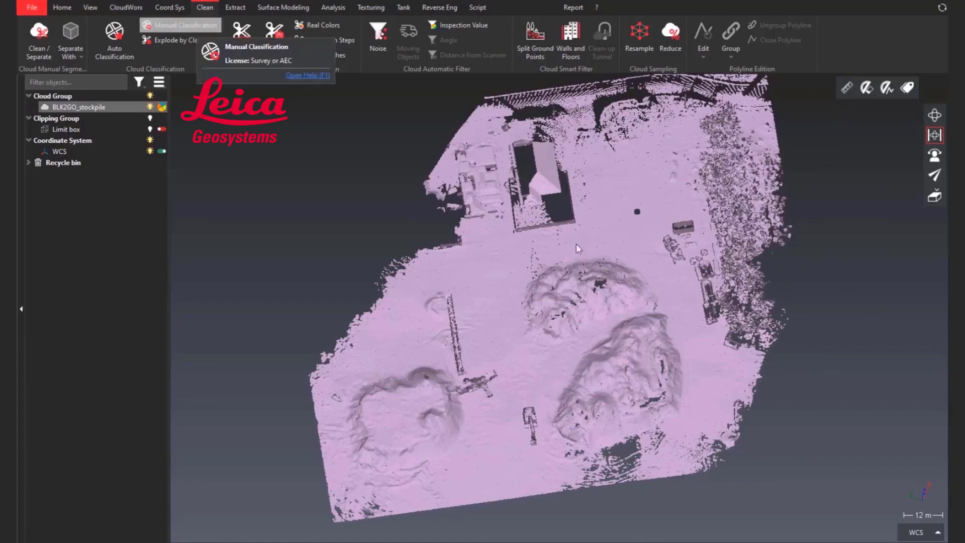
pyautogui.click(183, 25)
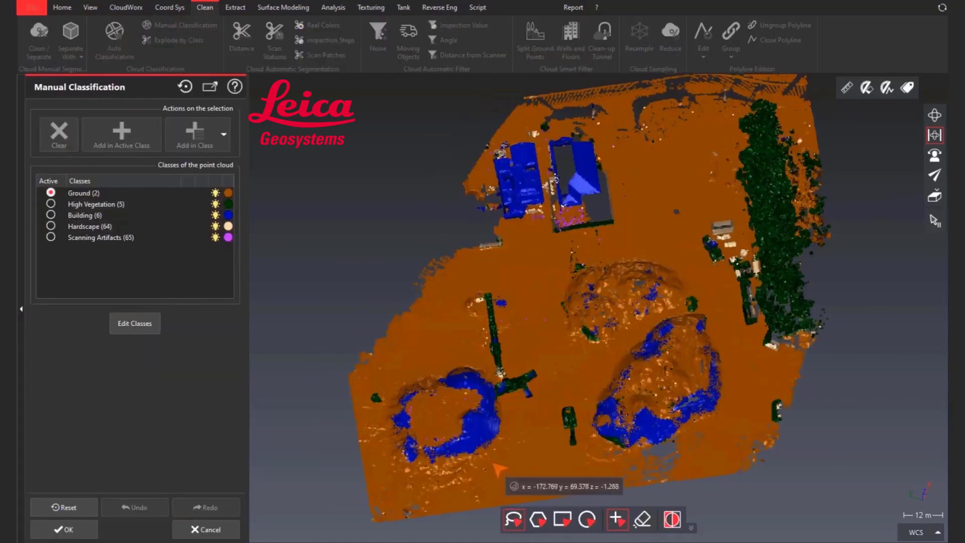
pyautogui.scroll(3, 471, 399)
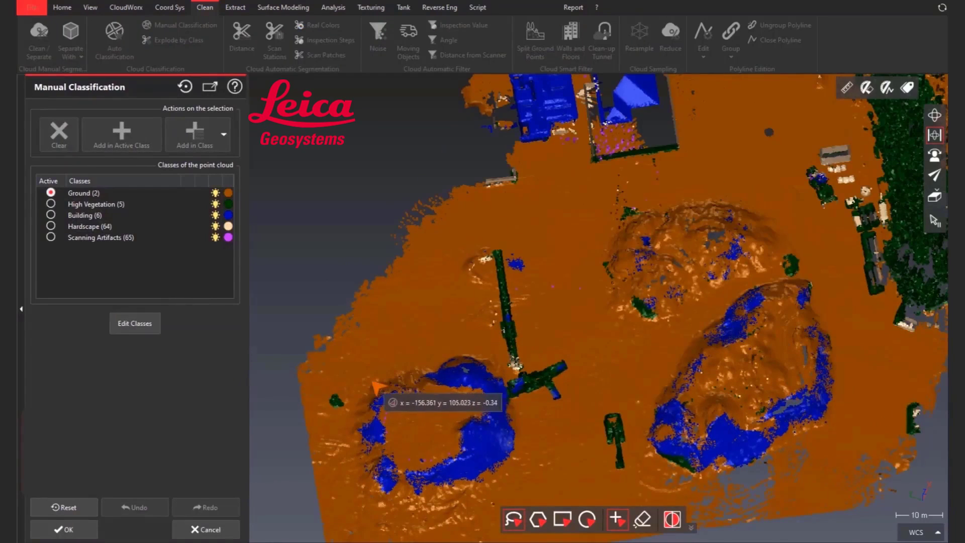
pyautogui.moveTo(368, 385)
pyautogui.mouseDown()
pyautogui.moveTo(358, 438)
pyautogui.moveTo(402, 498)
pyautogui.moveTo(505, 486)
pyautogui.moveTo(522, 432)
pyautogui.moveTo(495, 371)
pyautogui.moveTo(423, 346)
pyautogui.moveTo(417, 359)
pyautogui.mouseUp()
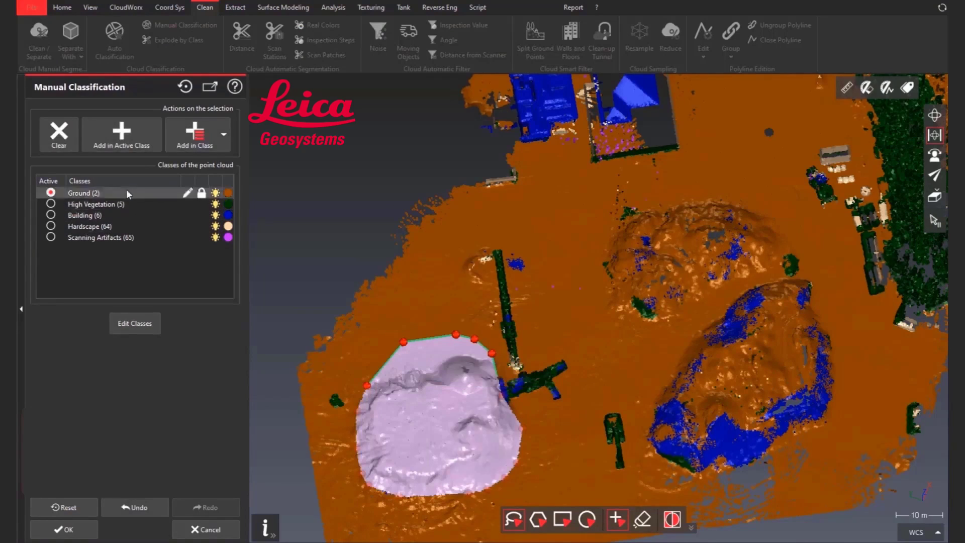
pyautogui.click(126, 144)
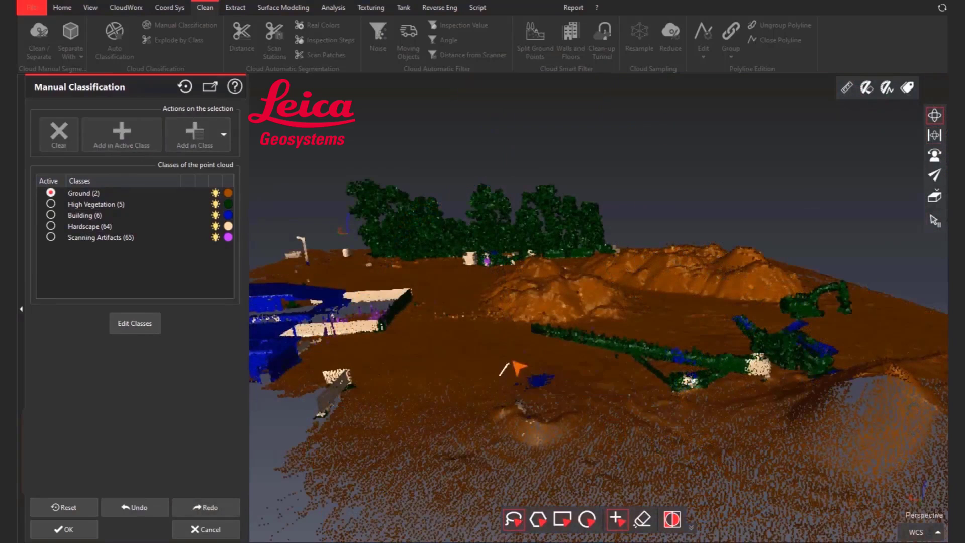
pyautogui.moveTo(512, 374)
pyautogui.mouseDown()
pyautogui.moveTo(509, 411)
pyautogui.moveTo(505, 402)
pyautogui.mouseUp()
pyautogui.click(134, 141)
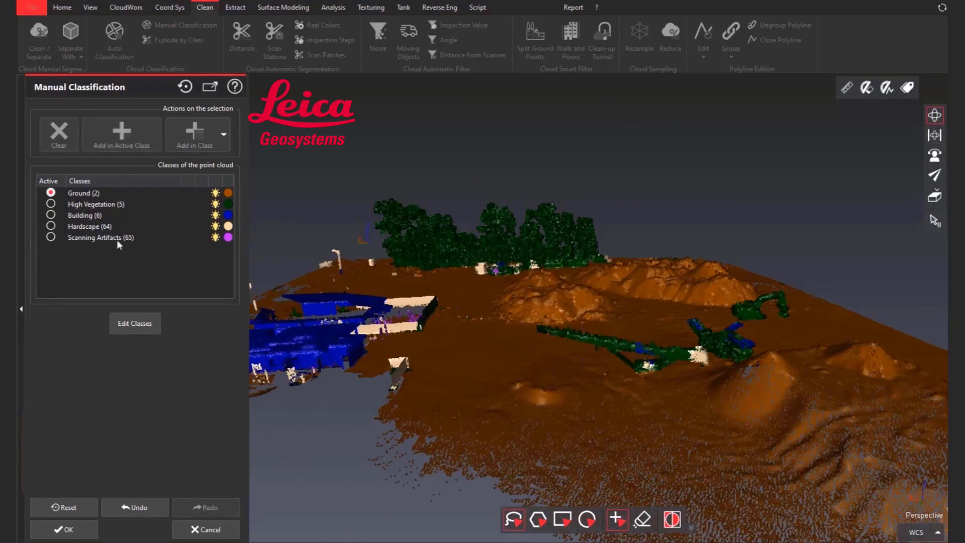
# Step: Hide the Ground class, lasso the crane and excavator points into class 67 - Machine control Trucks, and show Ground again
pyautogui.click(215, 192)
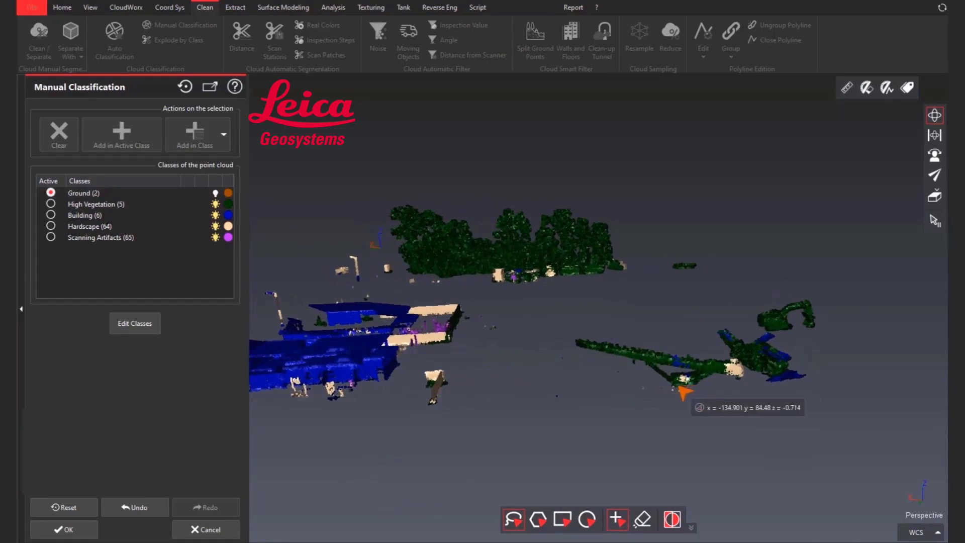
pyautogui.moveTo(667, 391); pyautogui.dragTo(727, 401, button='middle')
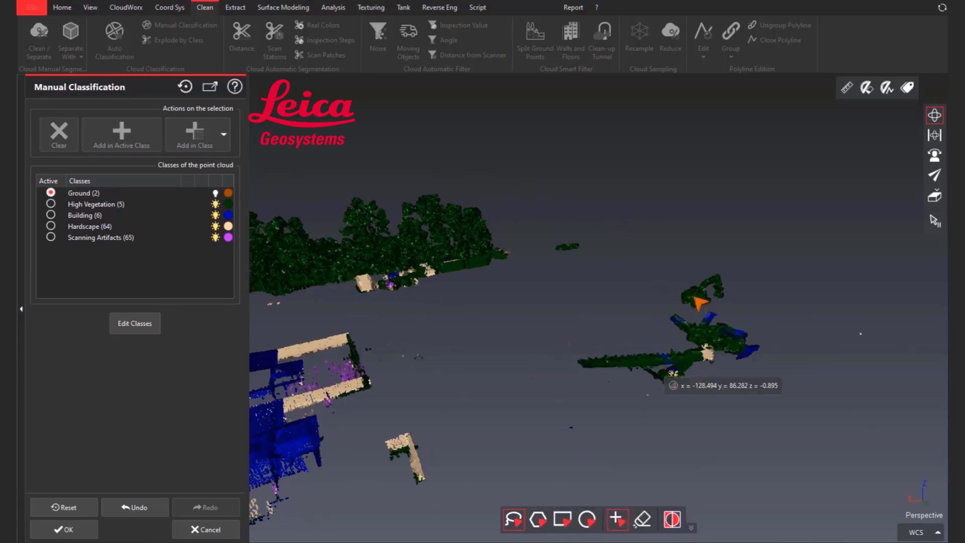
pyautogui.moveTo(703, 253)
pyautogui.mouseDown()
pyautogui.moveTo(549, 313)
pyautogui.moveTo(639, 445)
pyautogui.moveTo(782, 355)
pyautogui.moveTo(749, 273)
pyautogui.mouseUp()
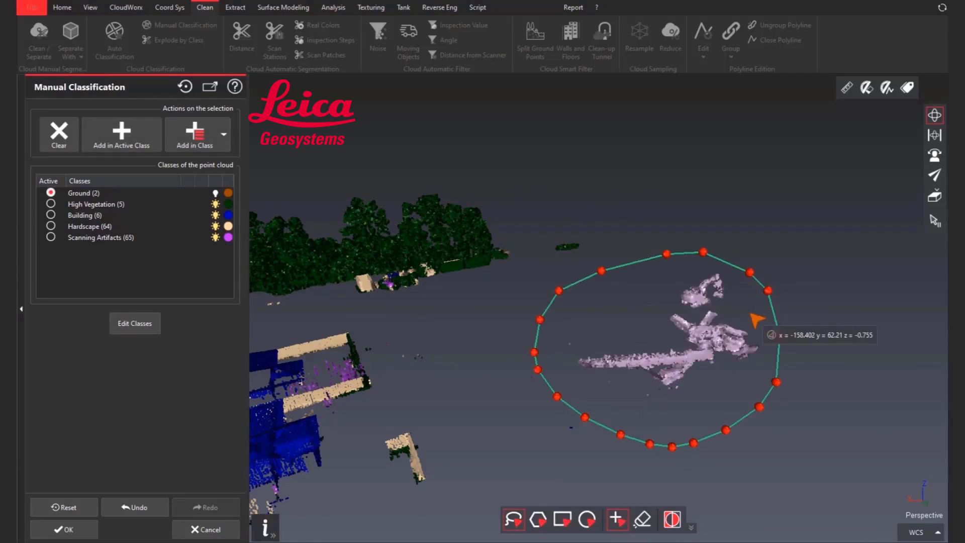
pyautogui.click(223, 140)
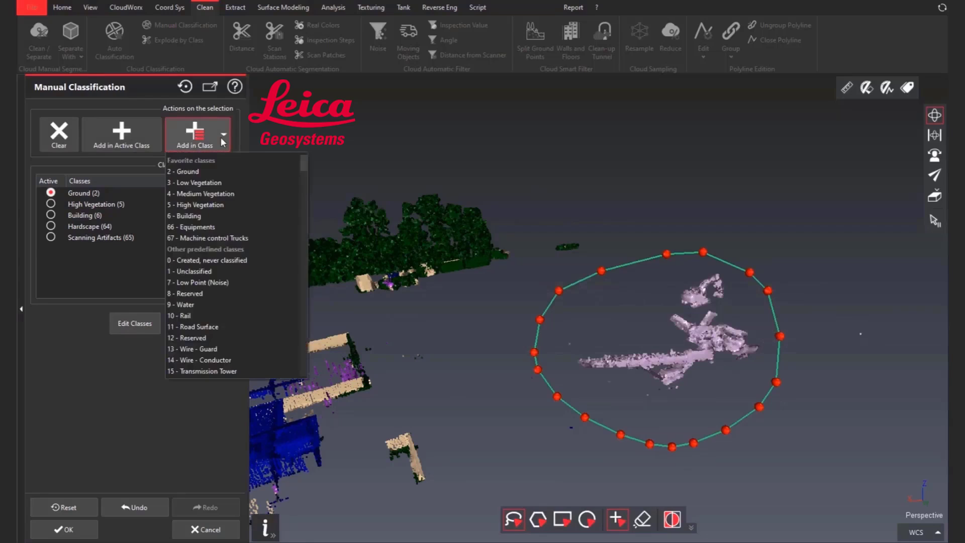
pyautogui.click(215, 238)
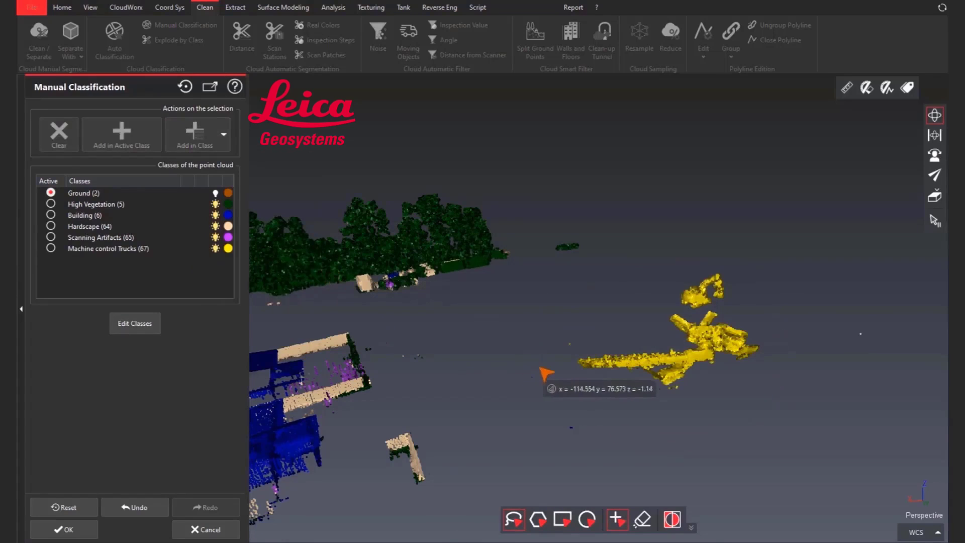
pyautogui.click(215, 192)
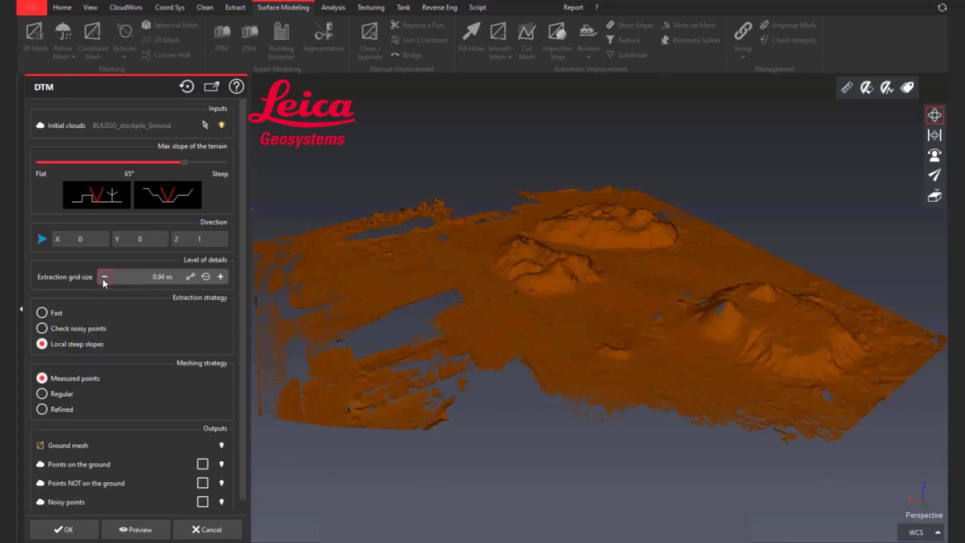
# Step: Reduce the extraction grid size for the DTM of the BLK2GO_stockpile_Ground cloud
pyautogui.scroll(-1, 103, 279)
pyautogui.click(108, 265)
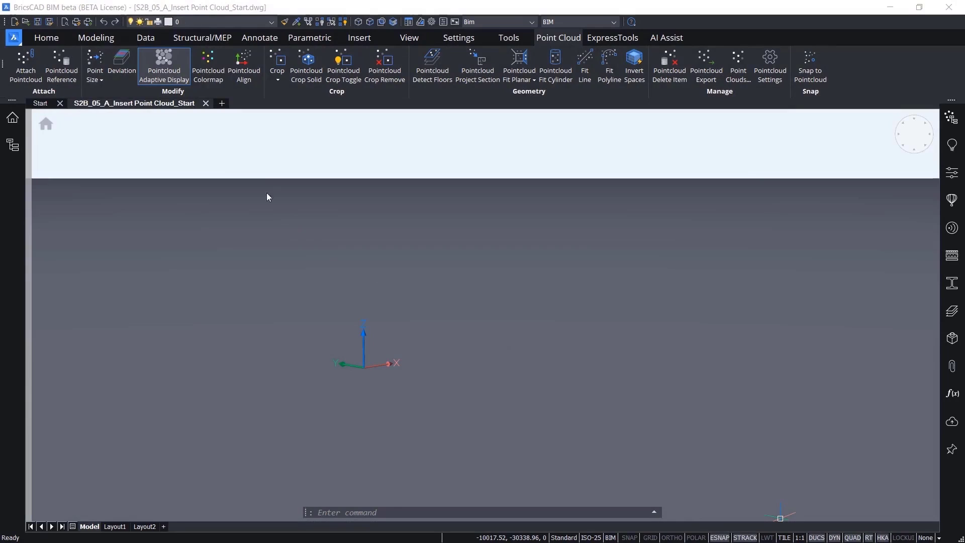
# Step: In BricsCAD, attach the export Manchester clean limit box point cloud at 0,0,0 with scale 1 and rotation 0, and fit it in view
pyautogui.click(61, 64)
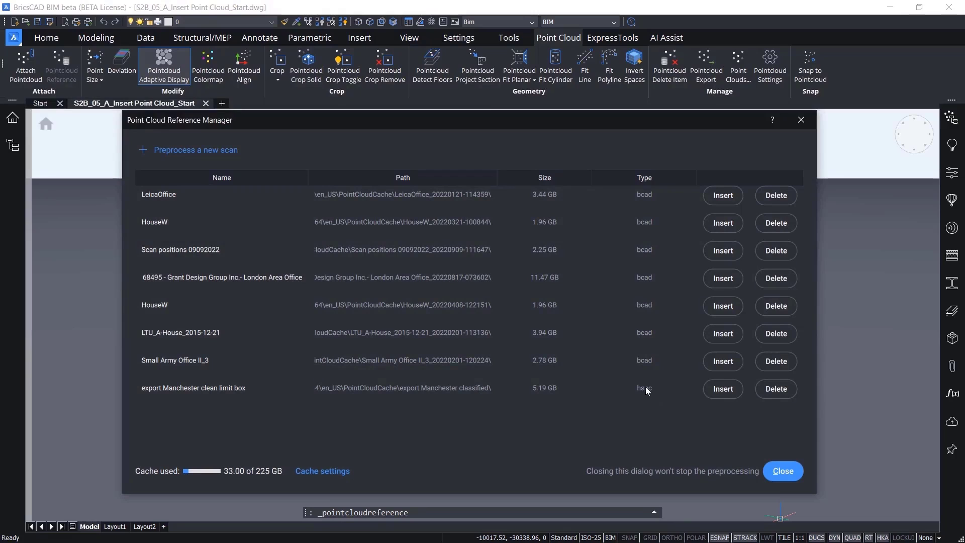
pyautogui.click(721, 388)
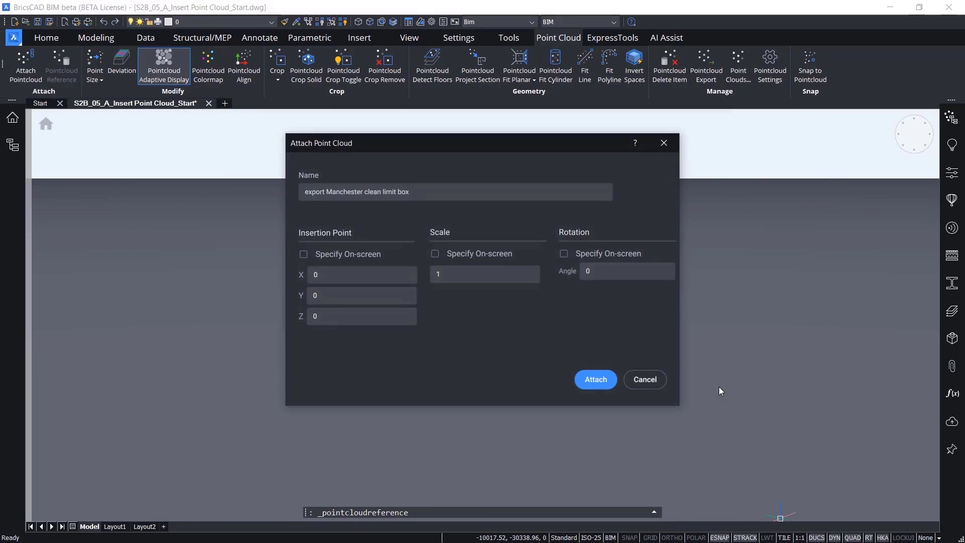
pyautogui.click(603, 380)
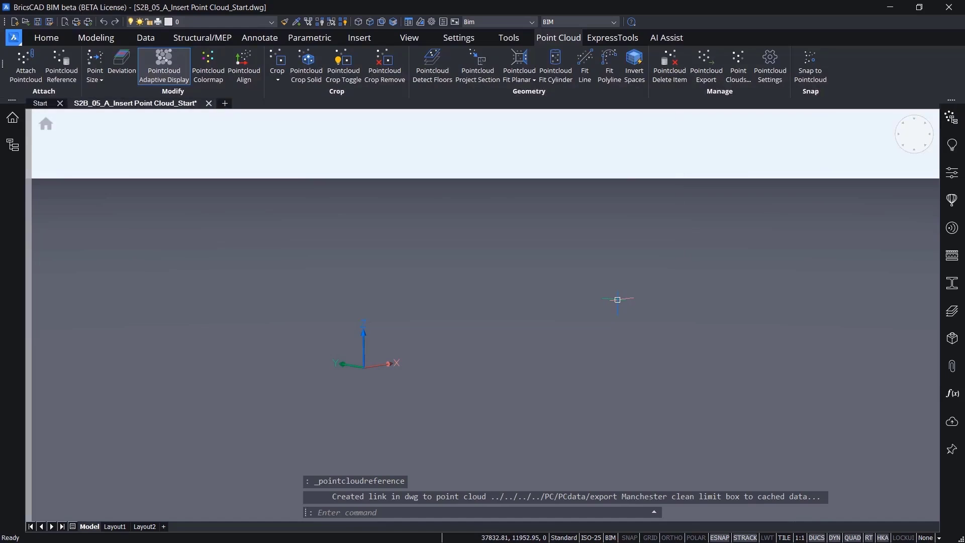
pyautogui.middleClick(617, 299)
pyautogui.middleClick(617, 300)
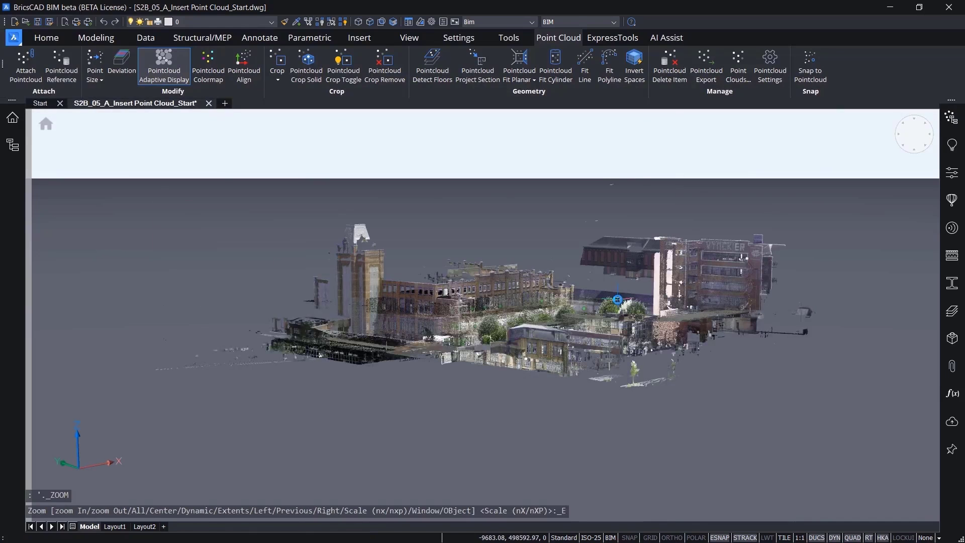
# Step: List the attached cloud's scans in the Point cloud manager and open a Manchester front floor0- Station-04 scan in the Bubble viewer
pyautogui.click(951, 118)
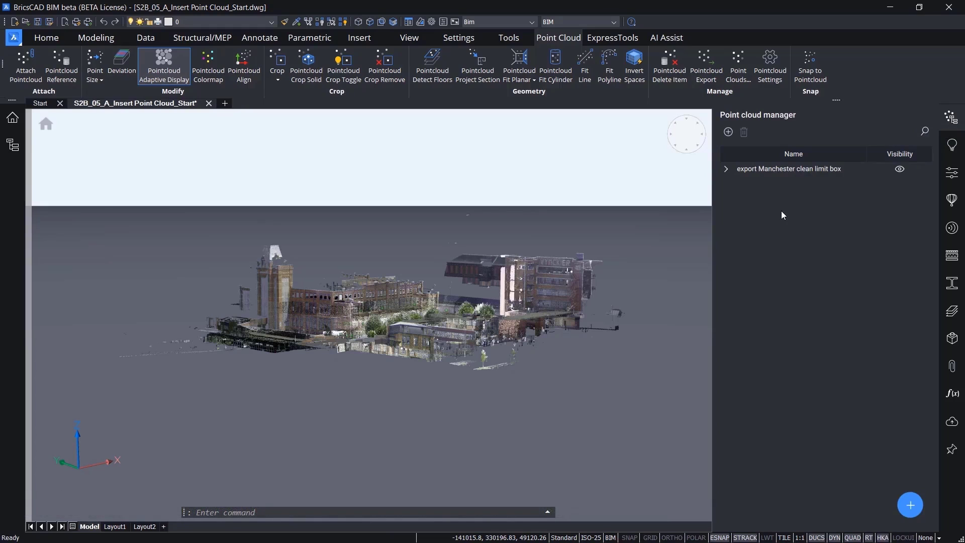
pyautogui.click(726, 168)
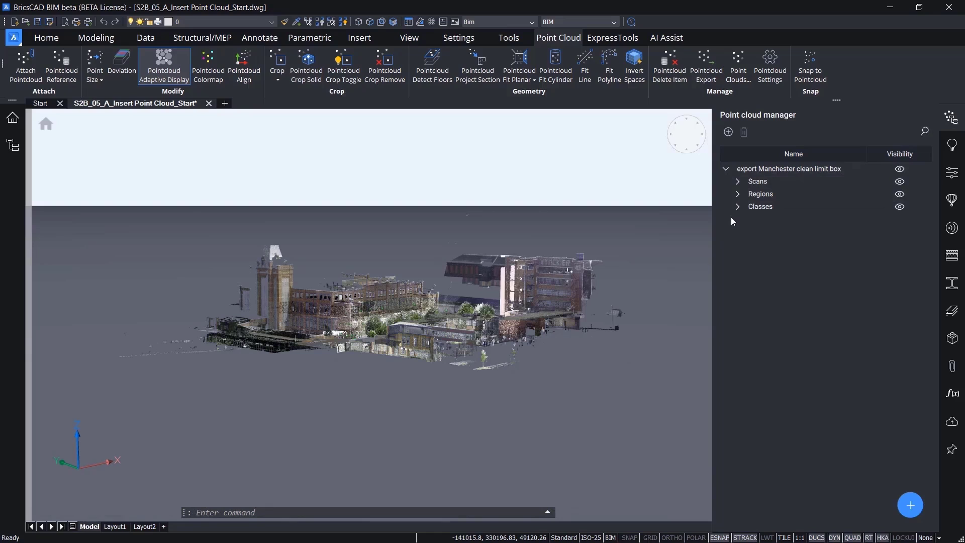
pyautogui.click(737, 181)
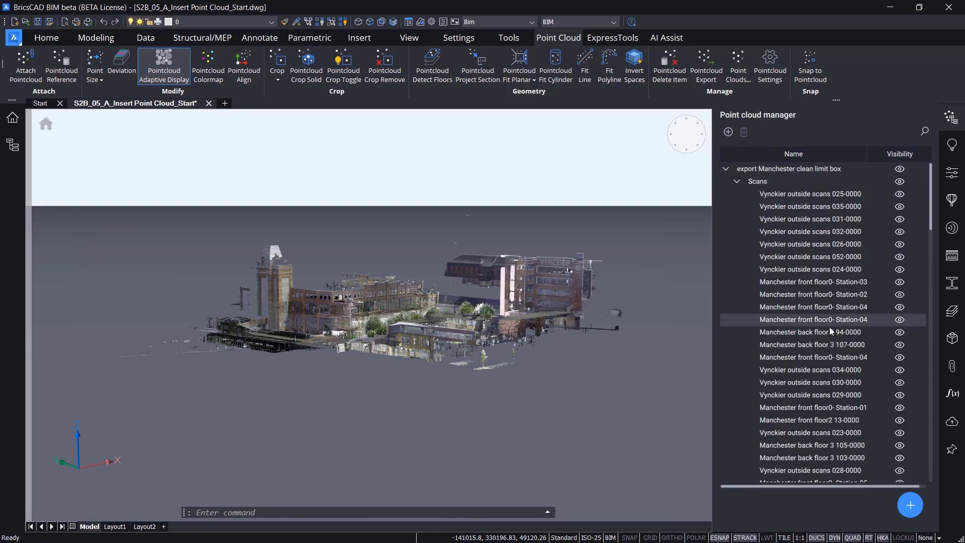
pyautogui.rightClick(852, 357)
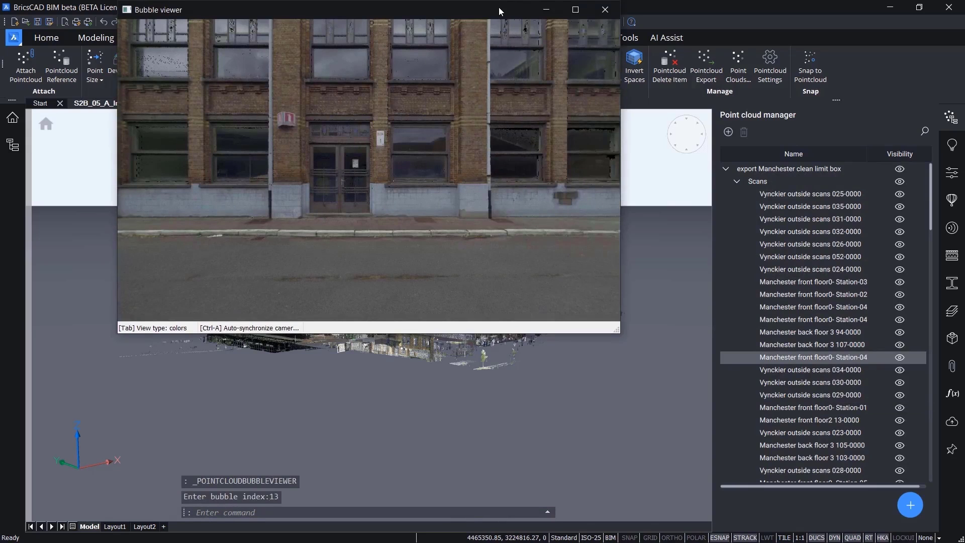
# Step: Look around the building facade in the Bubble viewer, close the viewer and collapse the Scans list
pyautogui.moveTo(499, 7); pyautogui.dragTo(585, 99)
pyautogui.moveTo(567, 195); pyautogui.dragTo(614, 204)
pyautogui.click(688, 104)
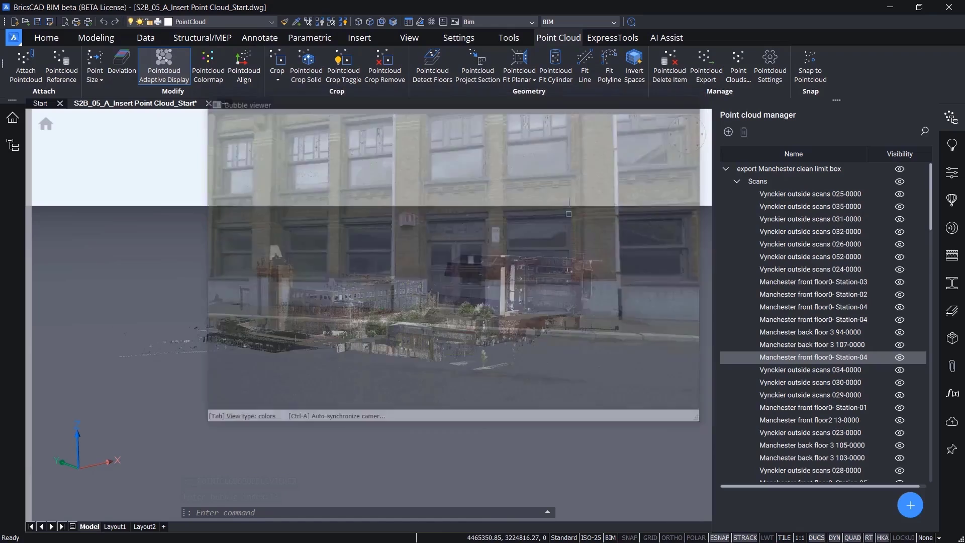
pyautogui.click(735, 182)
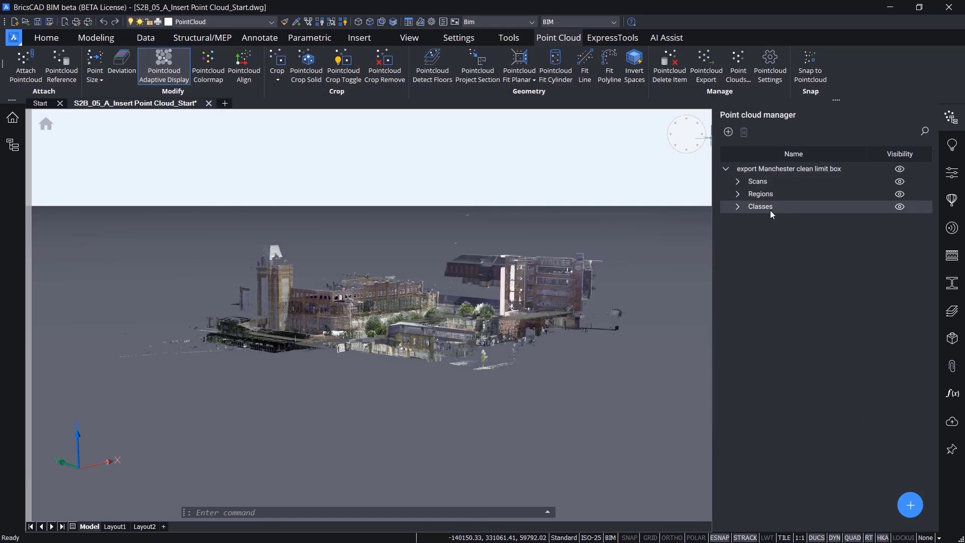
# Step: Hide all regions of the attached point cloud, show only the building region, and check the options for adding a region
pyautogui.click(737, 194)
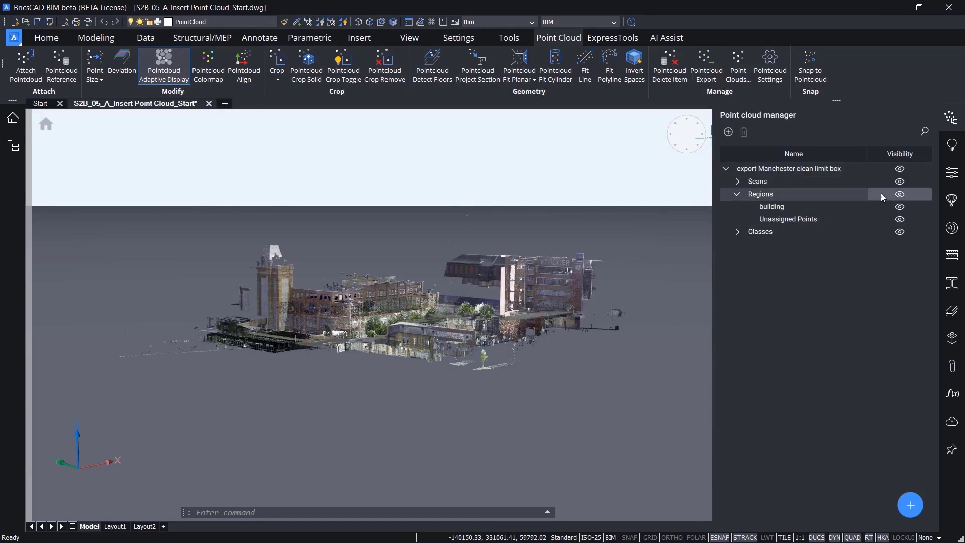
pyautogui.click(900, 194)
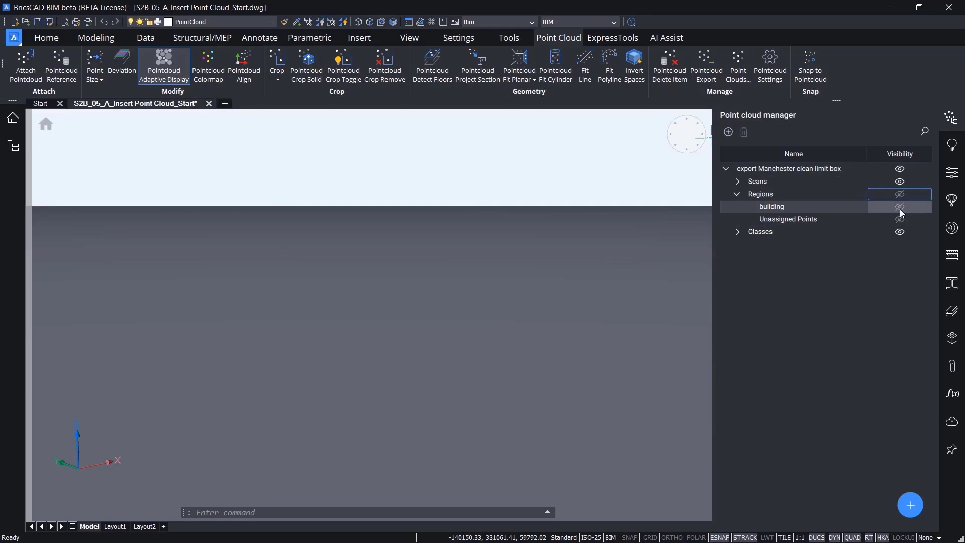
pyautogui.click(900, 206)
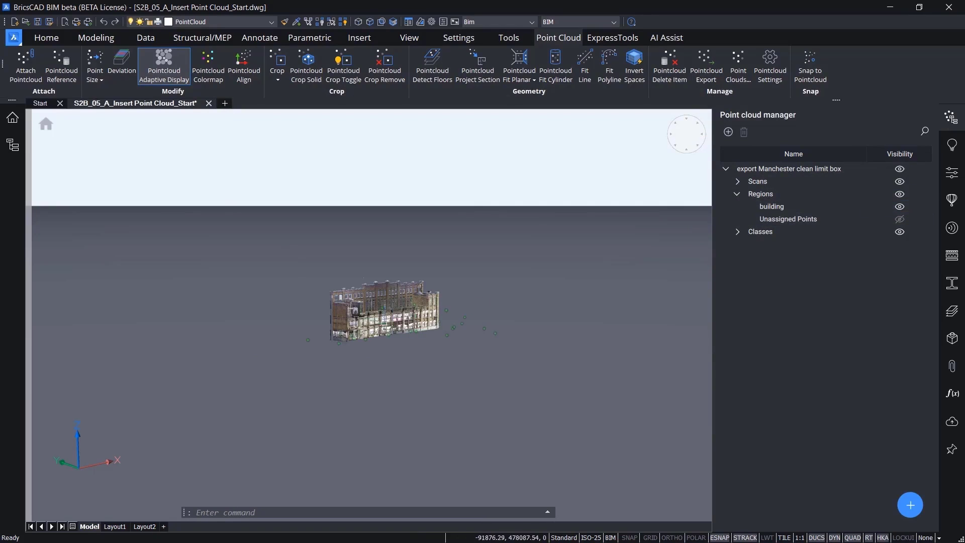
pyautogui.scroll(5, 380, 320)
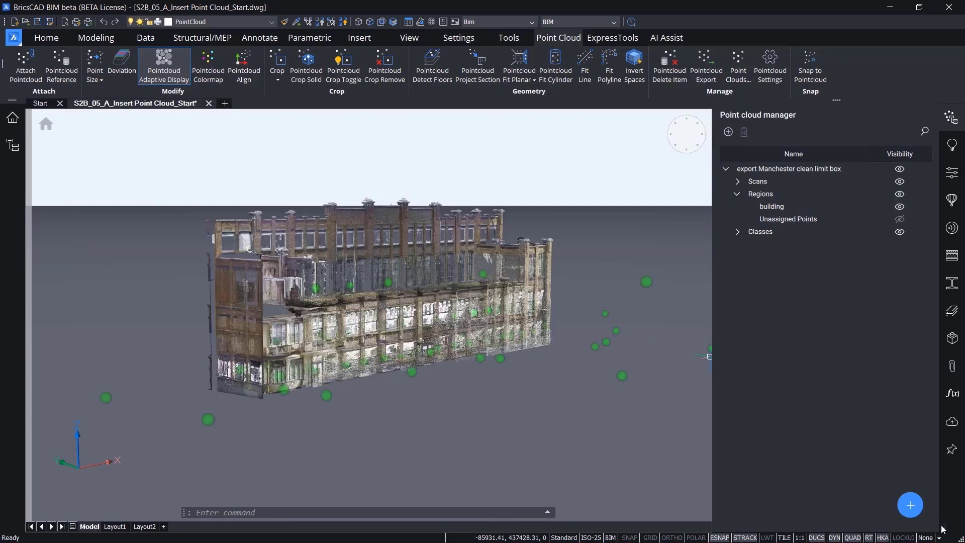
pyautogui.click(911, 509)
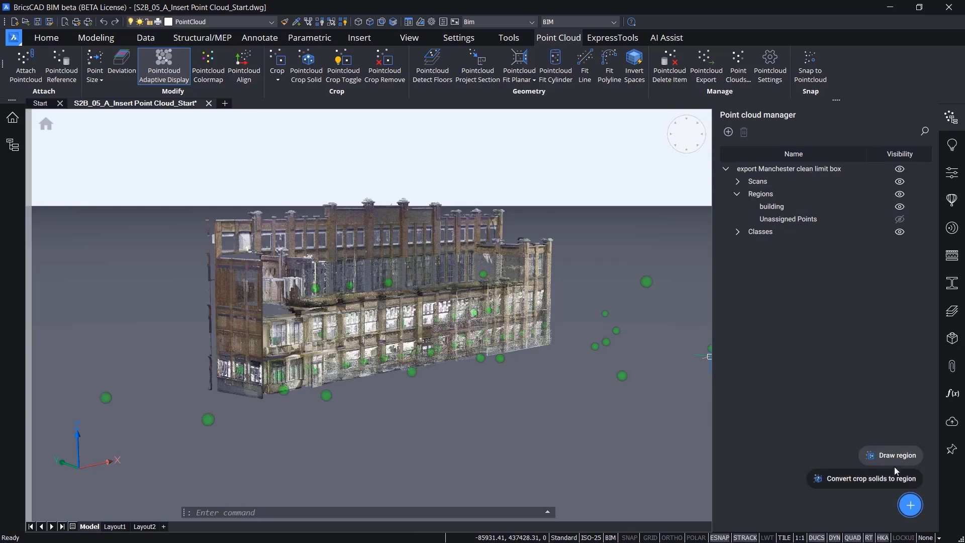
pyautogui.click(876, 361)
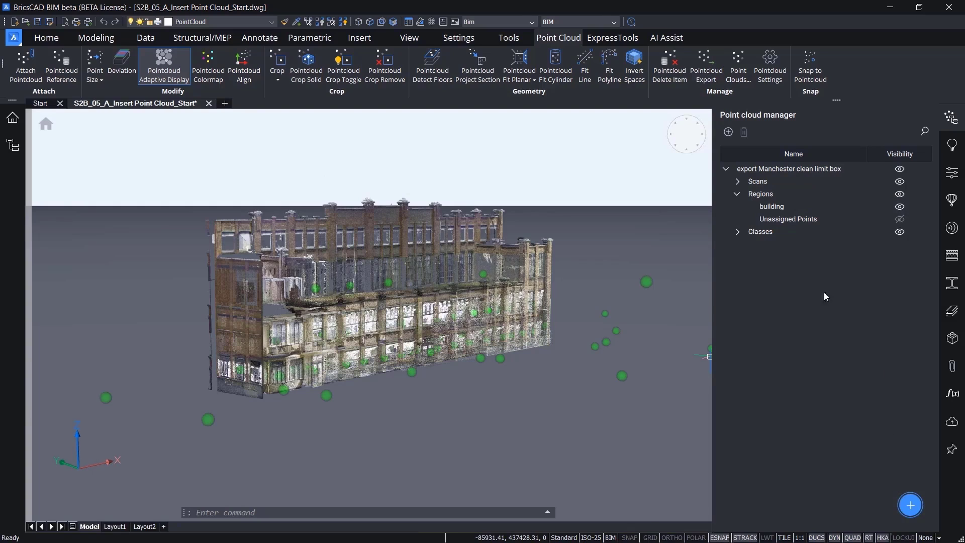
# Step: List the point cloud's classes, hide them all, and inspect the Wall and Ceiling classes one at a time
pyautogui.click(737, 231)
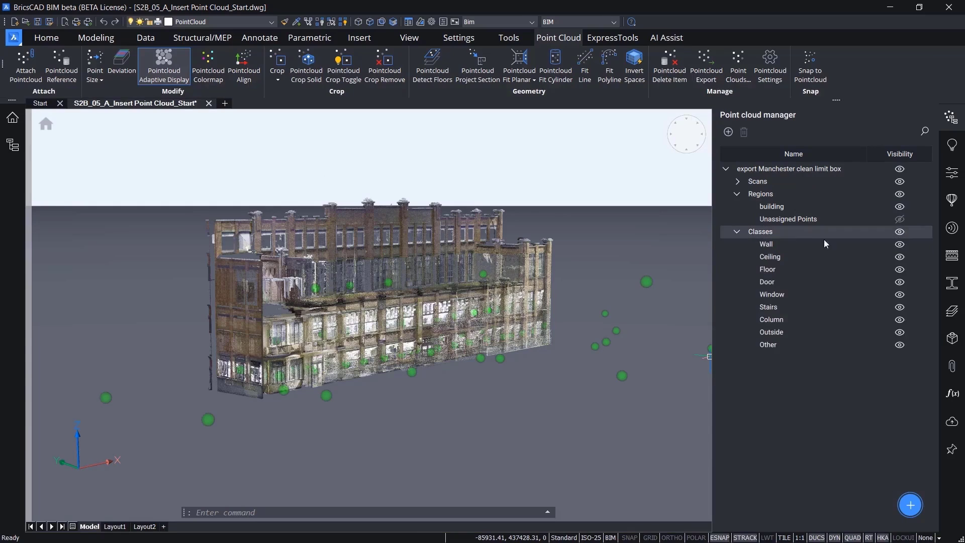
pyautogui.click(897, 232)
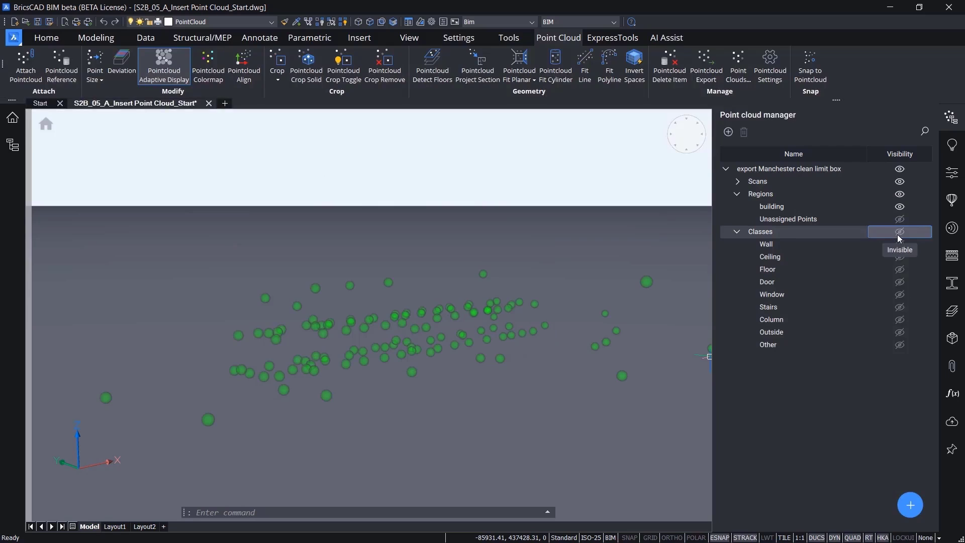
pyautogui.click(900, 246)
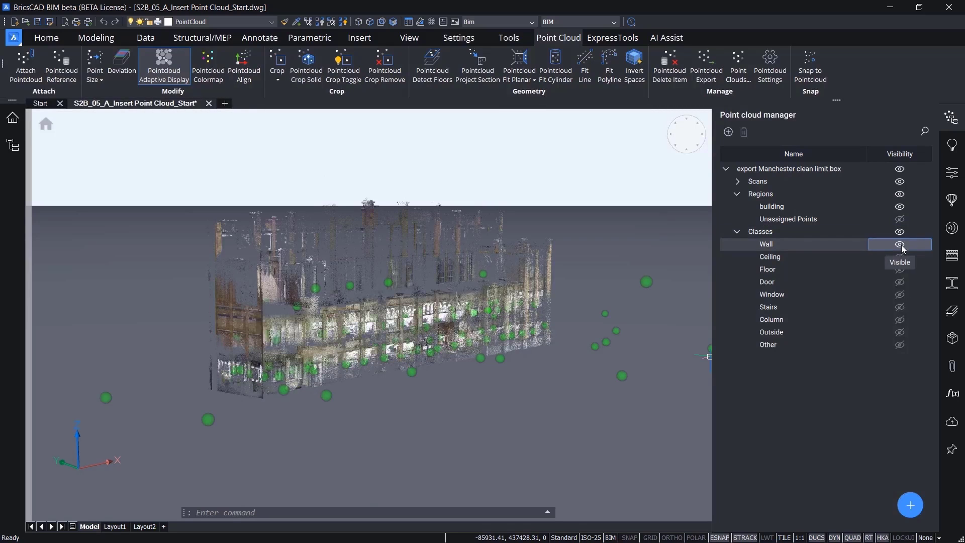
pyautogui.click(901, 246)
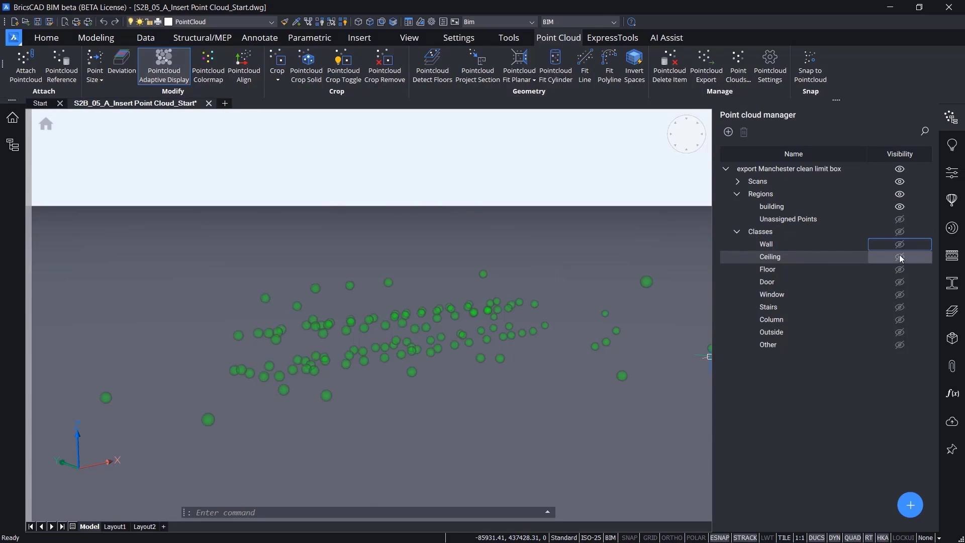
pyautogui.click(899, 257)
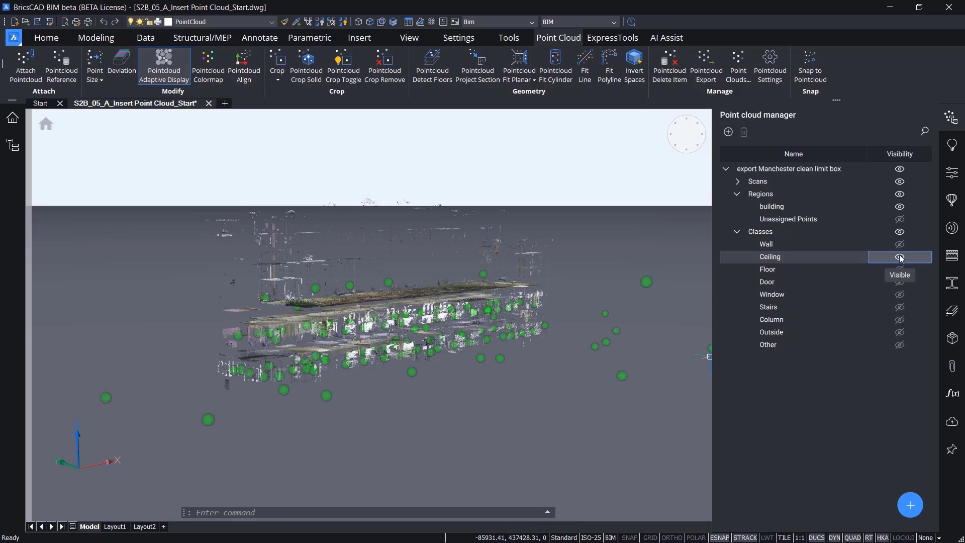
pyautogui.click(899, 257)
# Step: Show the Floor, Ceiling and Wall classes together, and restore the visibility of all classes
pyautogui.click(898, 270)
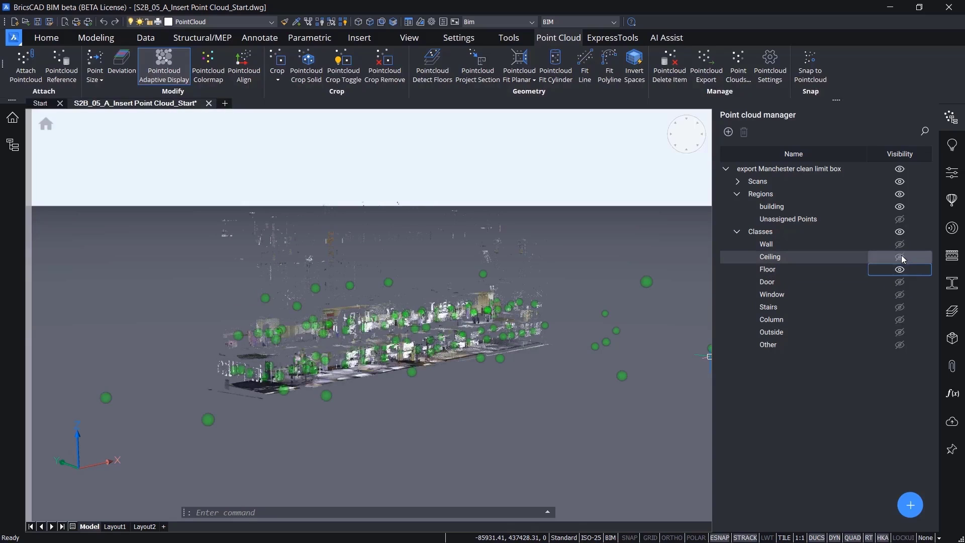
pyautogui.click(900, 256)
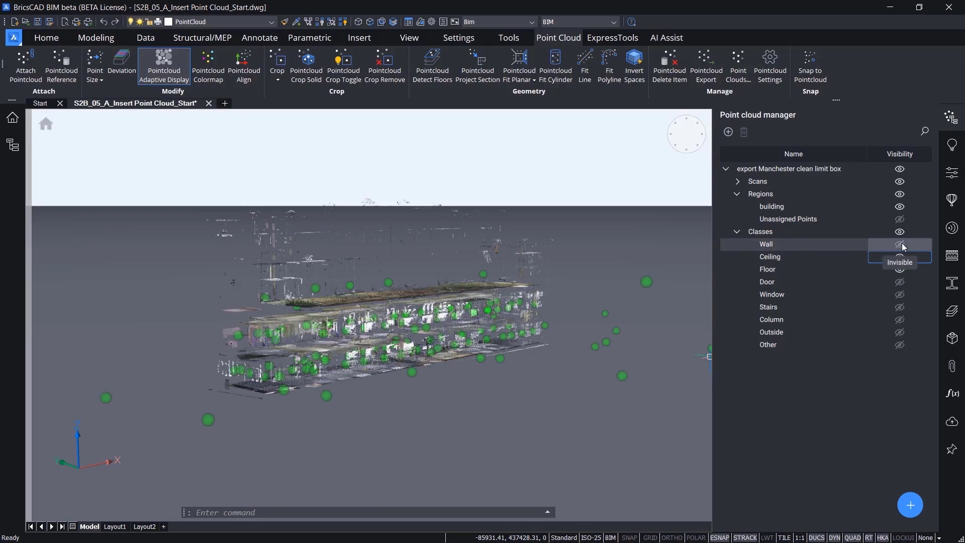
pyautogui.click(901, 244)
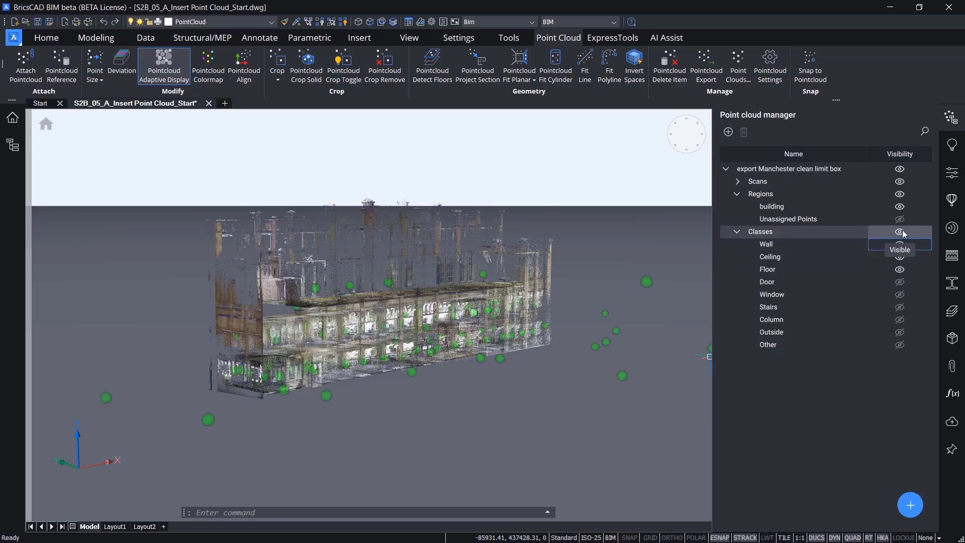
pyautogui.click(903, 232)
pyautogui.click(900, 232)
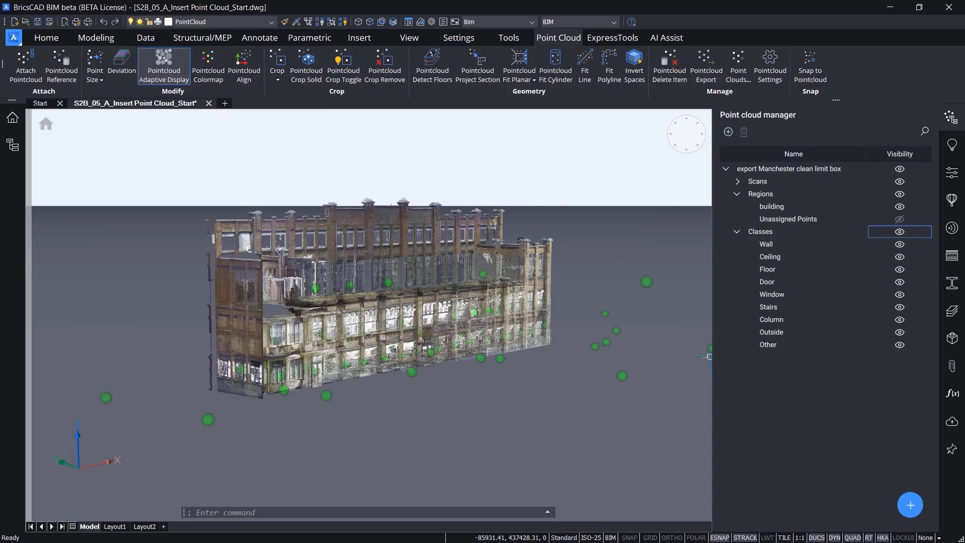
# Step: Turn off perspective projection in the S2B_04_A_Align drawing and switch to the Front view
pyautogui.moveTo(338, 290)
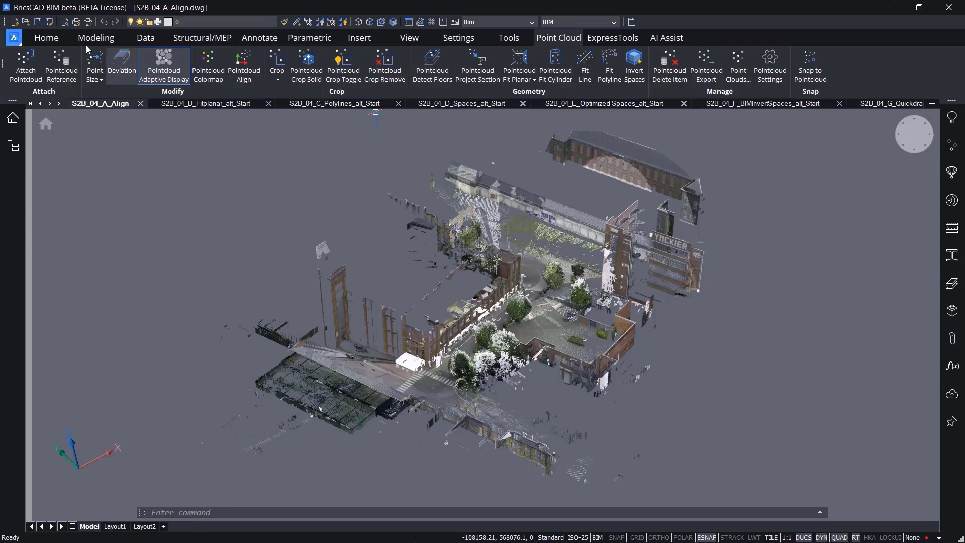
pyautogui.click(61, 43)
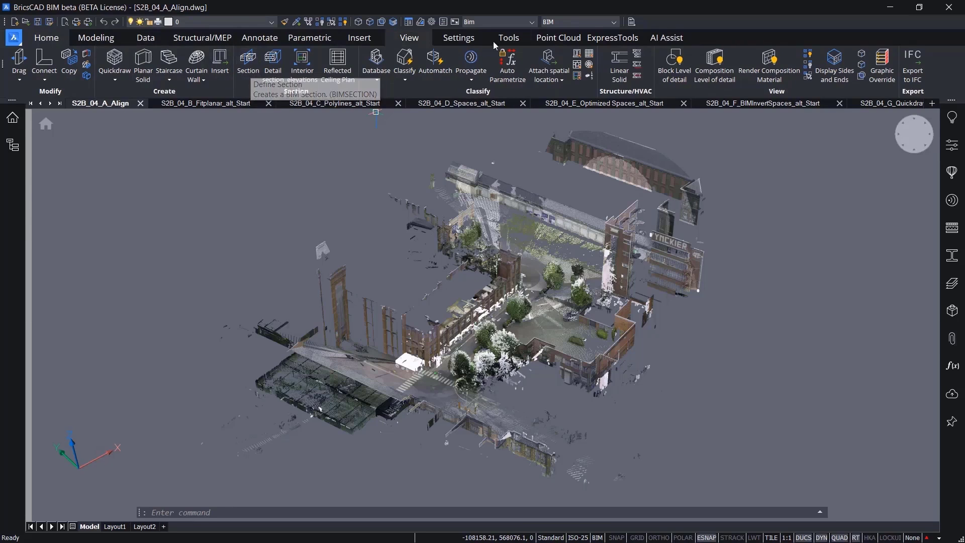
pyautogui.click(545, 39)
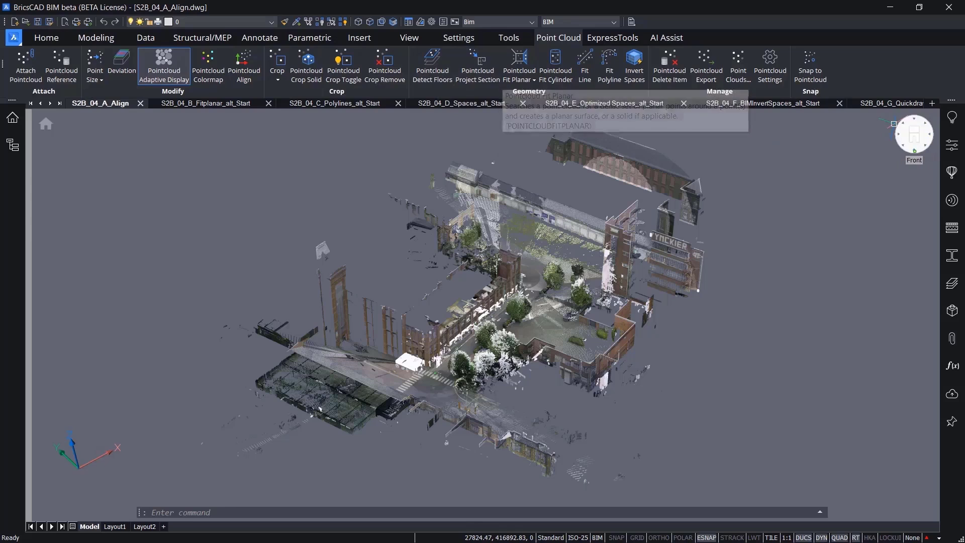
pyautogui.rightClick(912, 142)
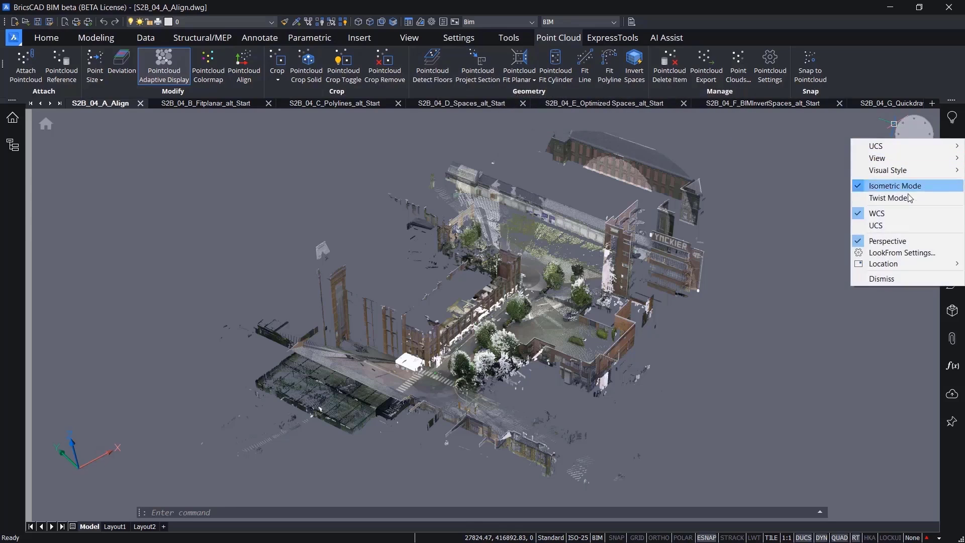
pyautogui.click(897, 242)
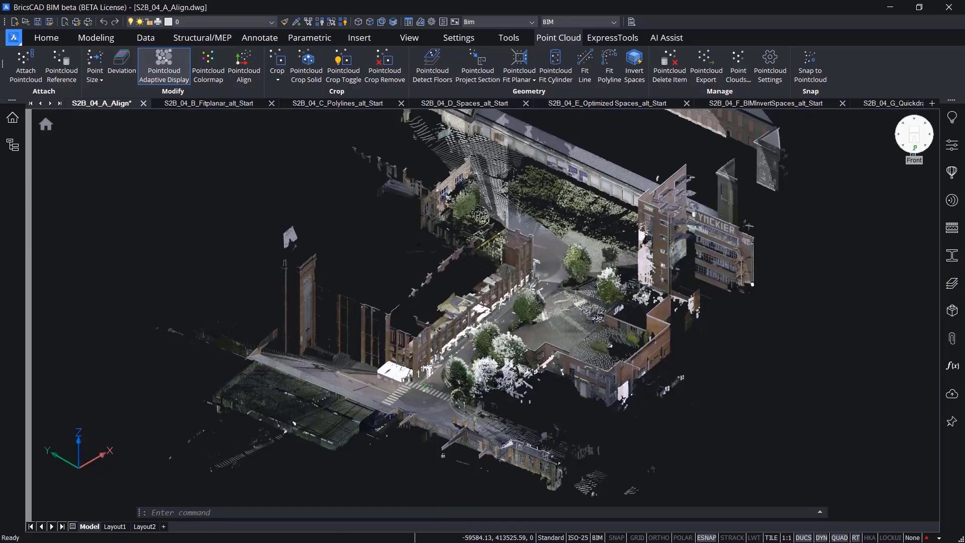
pyautogui.click(913, 143)
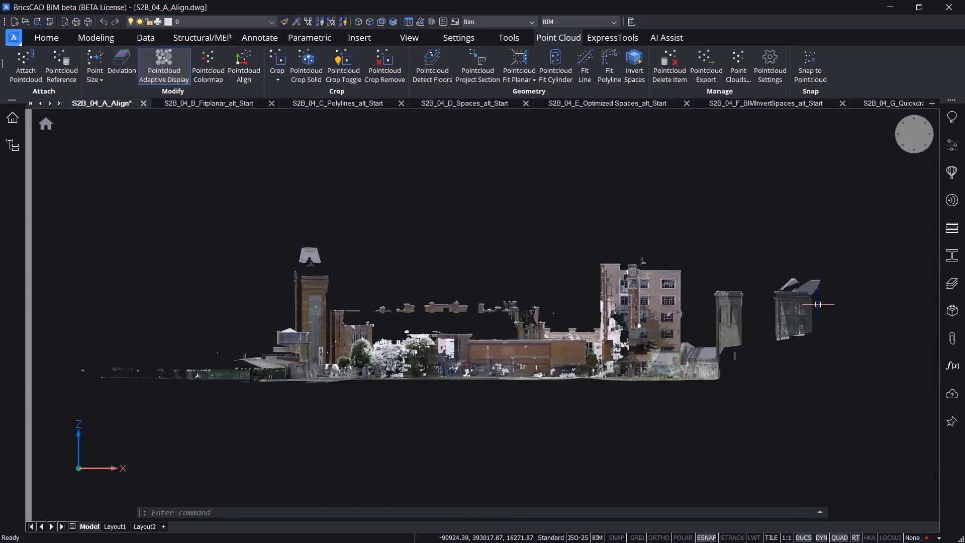
# Step: Detect floors on the full point cloud and select the resulting section at ground level
pyautogui.click(434, 64)
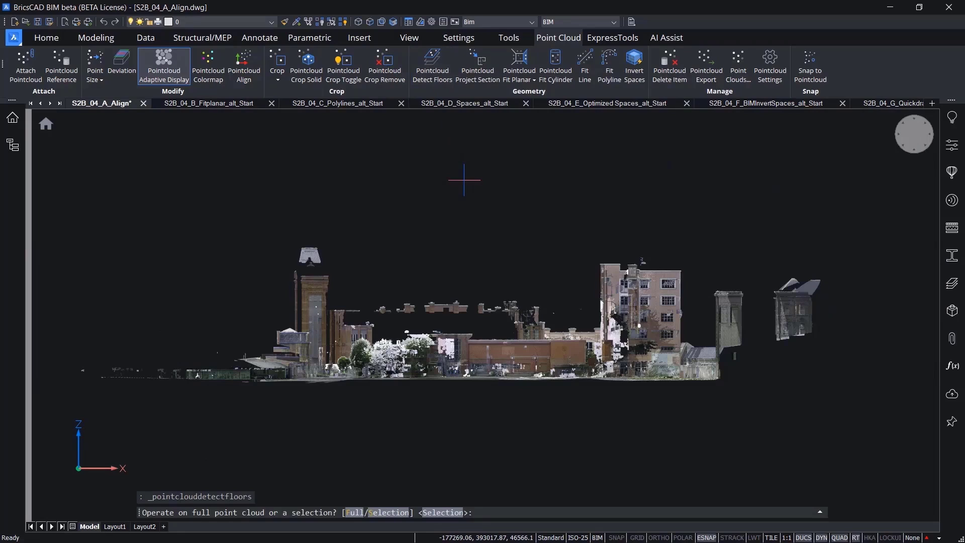
pyautogui.click(355, 517)
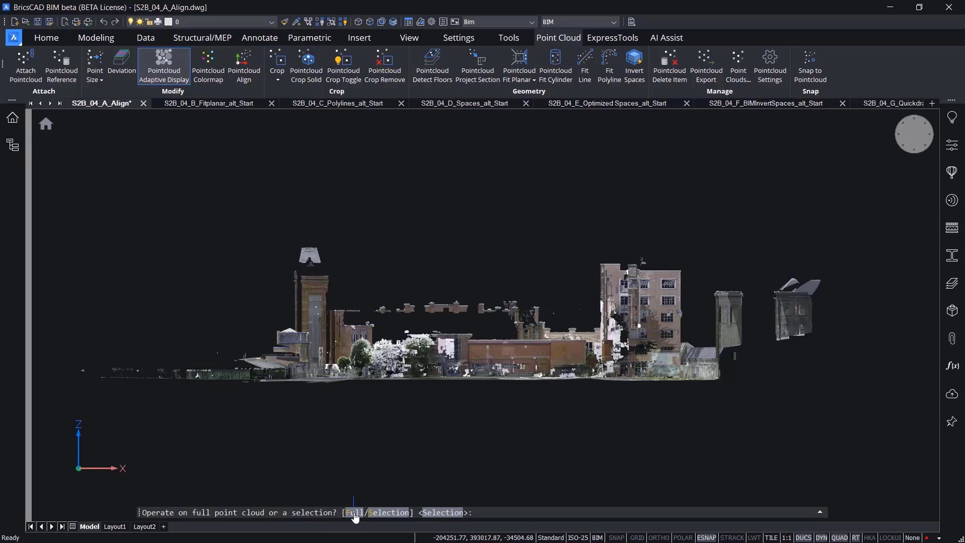
pyautogui.click(355, 517)
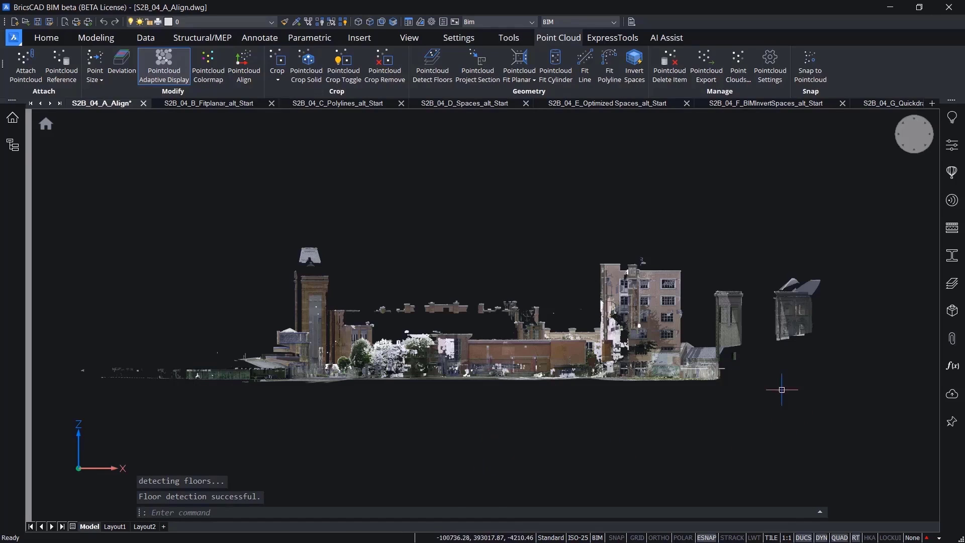
pyautogui.moveTo(726, 366)
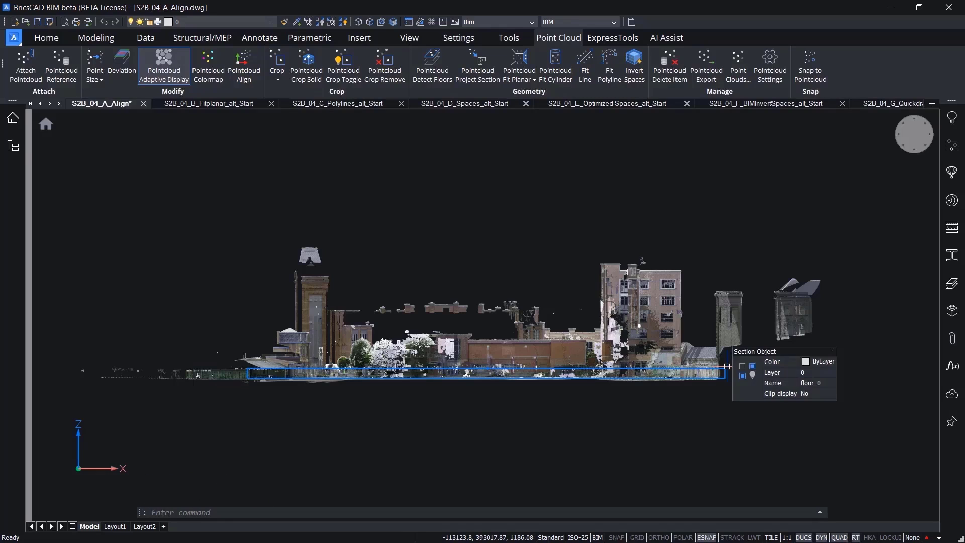
pyautogui.click(727, 365)
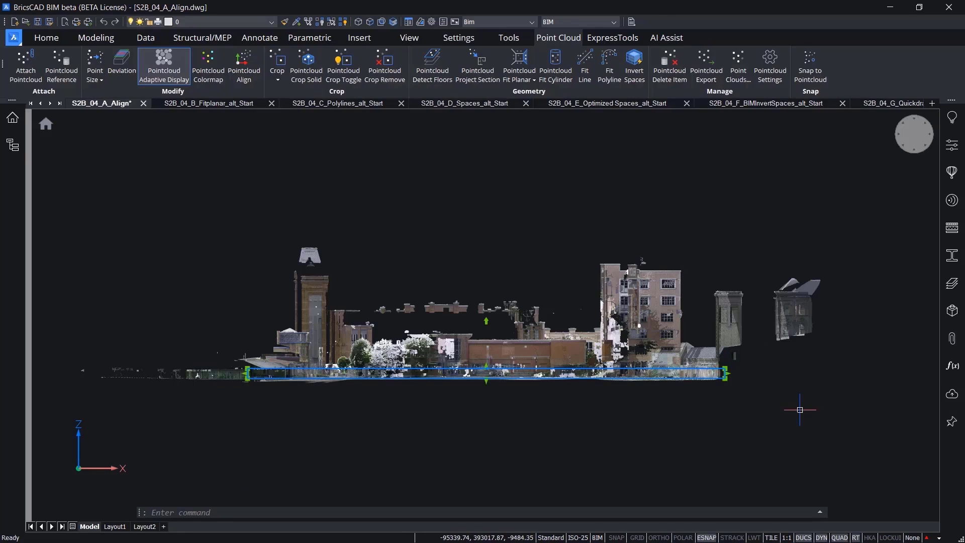
# Step: Examine the selected floor section's callout near the middle and its end boundary against the point cloud
pyautogui.scroll(6, 474, 371)
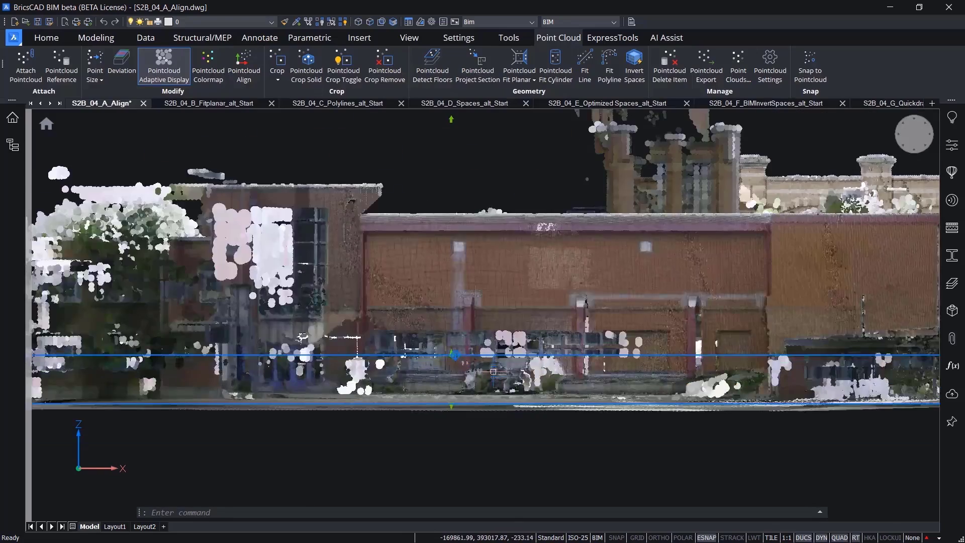
pyautogui.scroll(3, 472, 370)
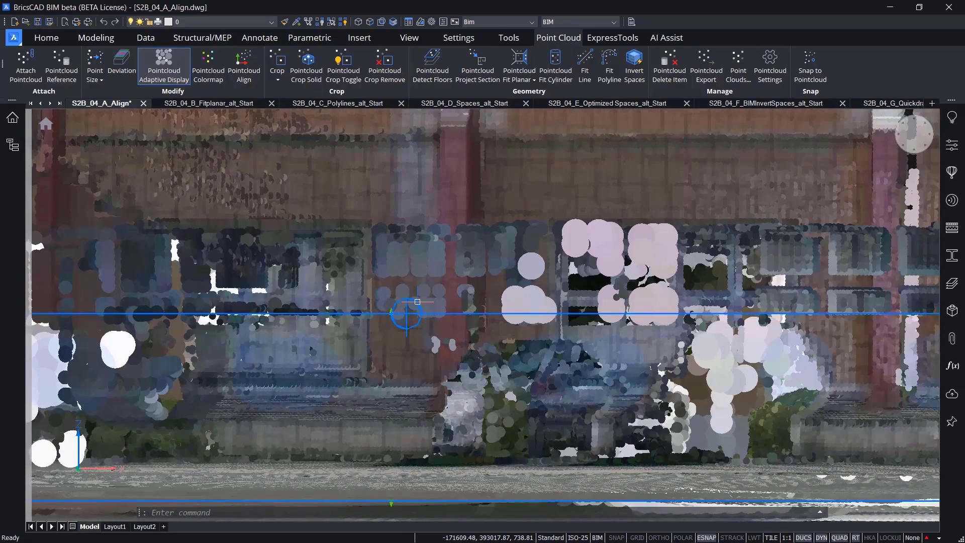
pyautogui.scroll(-3, 406, 314)
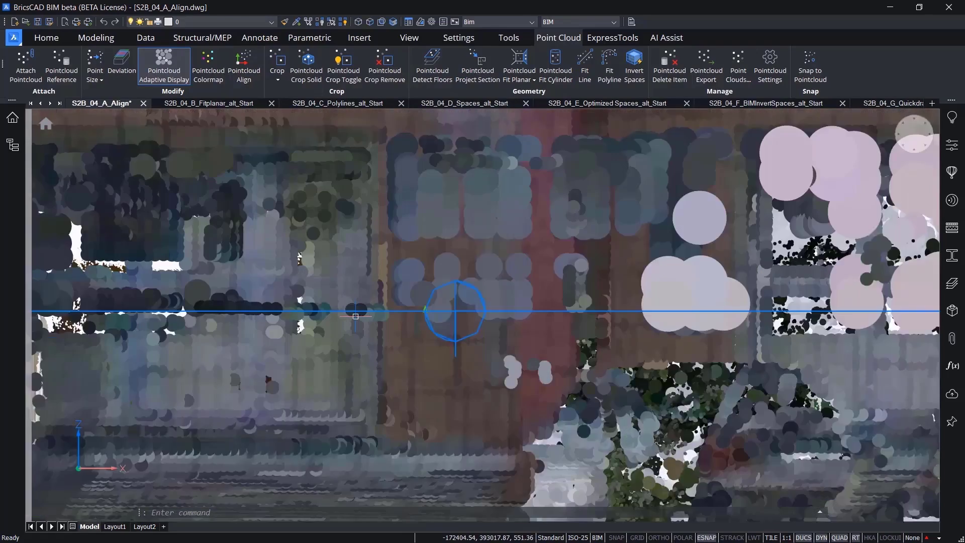
pyautogui.scroll(-6, 360, 320)
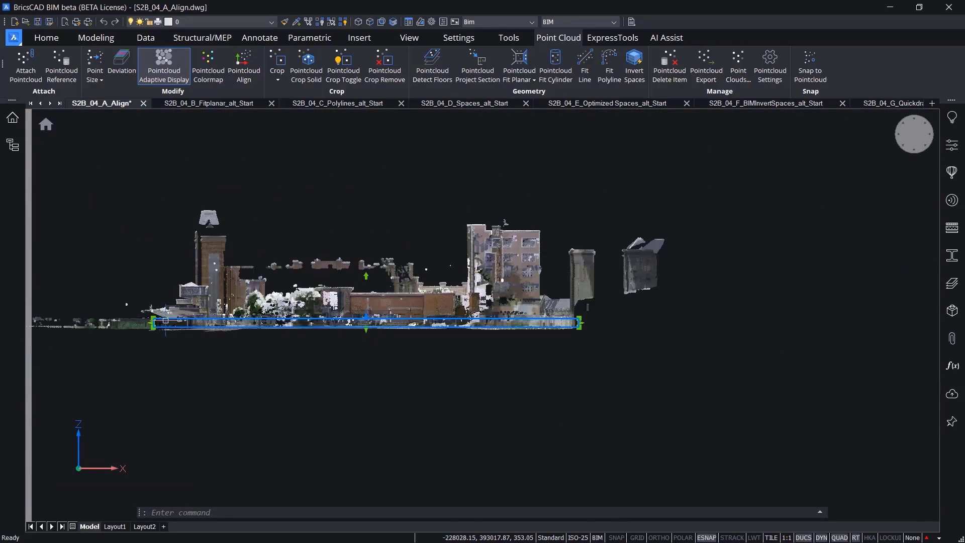
pyautogui.scroll(6, 144, 322)
pyautogui.scroll(4, 168, 340)
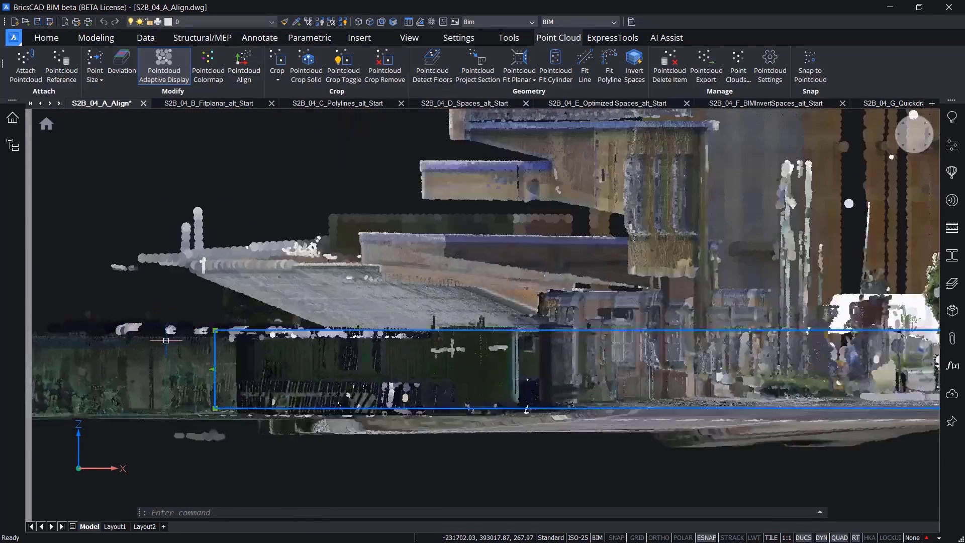
pyautogui.scroll(-6, 168, 341)
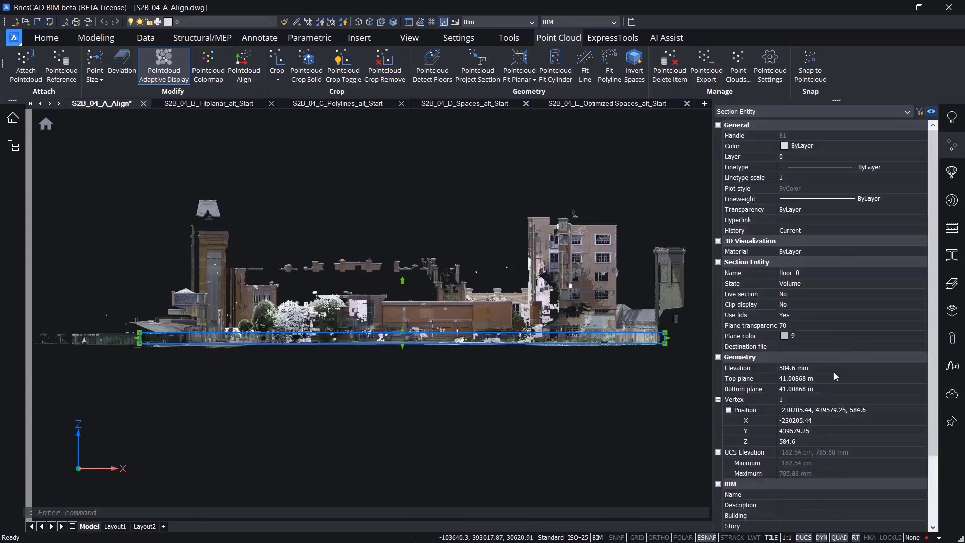
# Step: Set the selected floor section's callout position to Start in its BIM properties
pyautogui.scroll(-3, 824, 411)
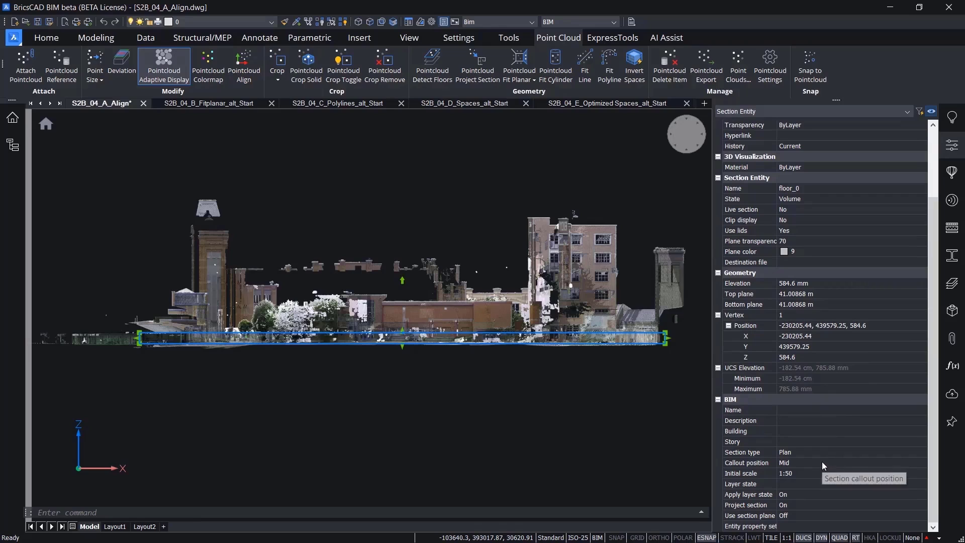
pyautogui.click(893, 467)
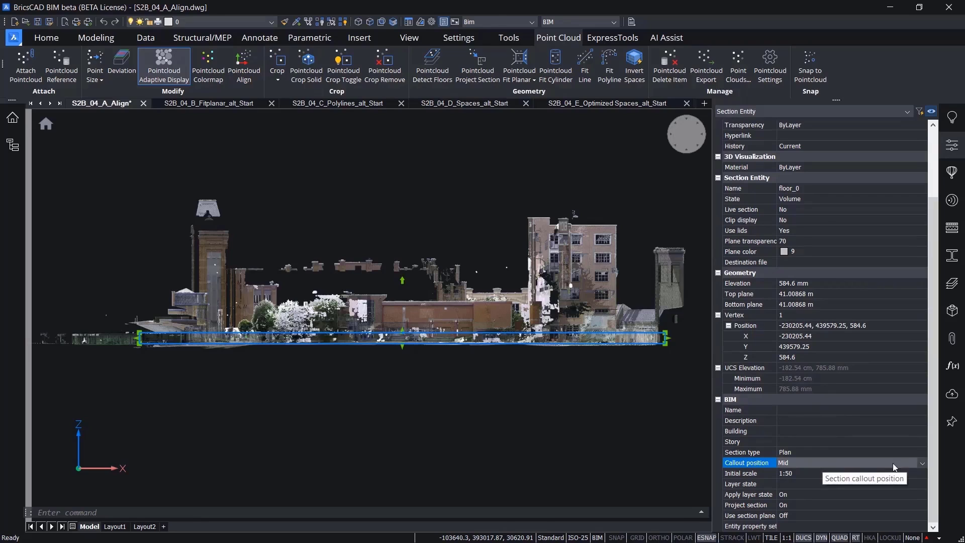
pyautogui.click(920, 463)
pyautogui.click(836, 474)
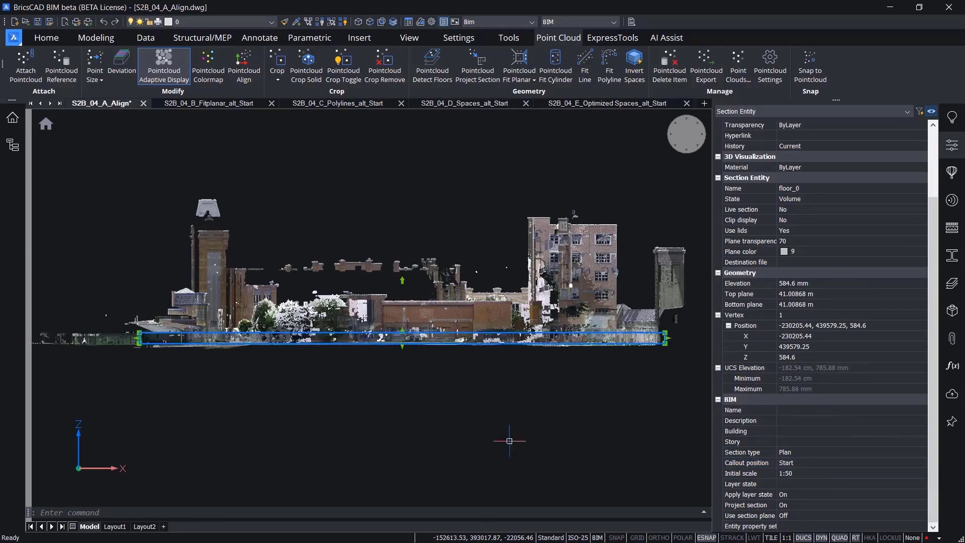
# Step: Turn on clip display for the selected ground-level floor section
pyautogui.scroll(5, 131, 335)
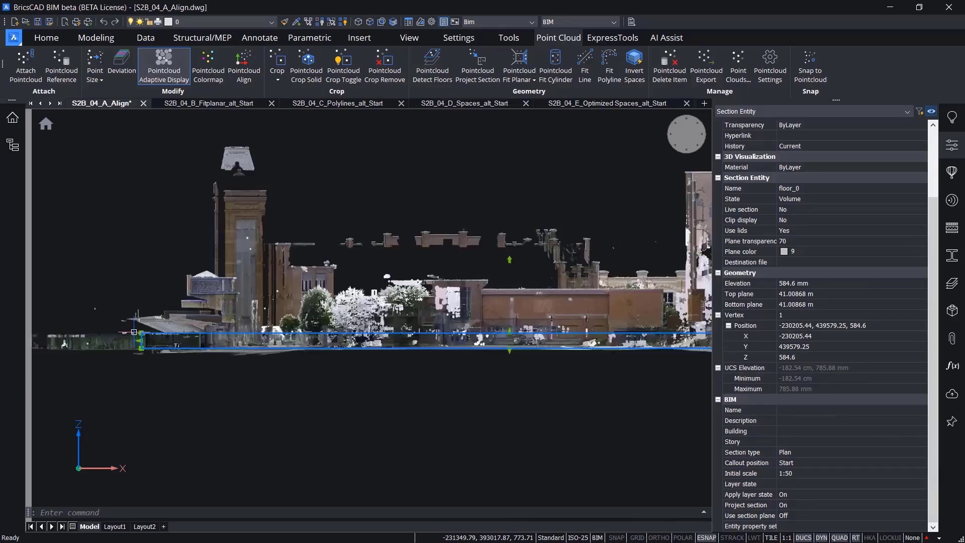
pyautogui.scroll(5, 279, 317)
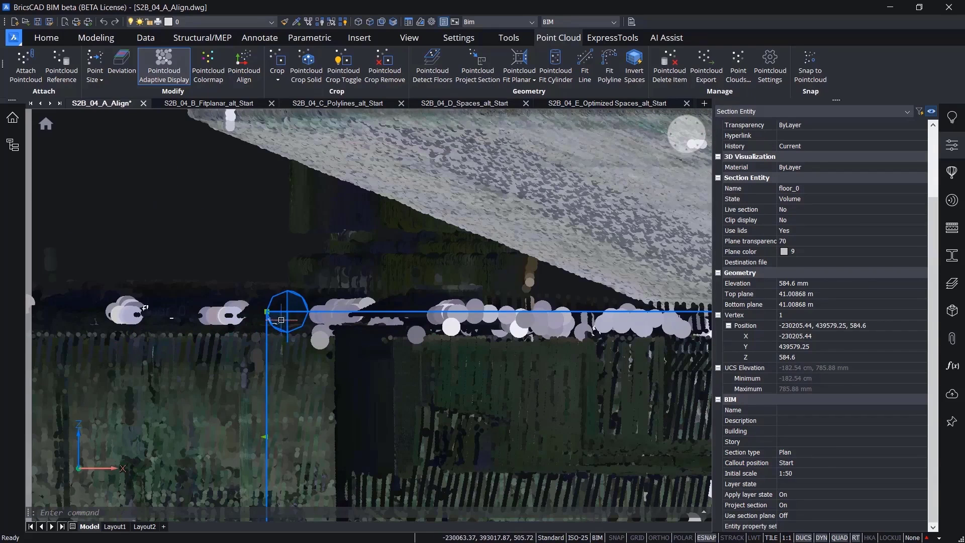
pyautogui.moveTo(152, 308)
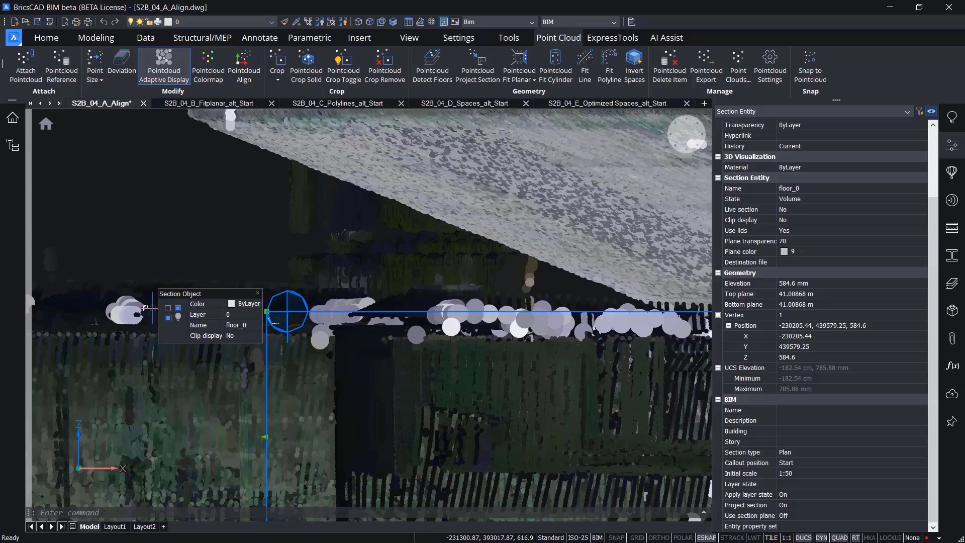
pyautogui.moveTo(160, 327)
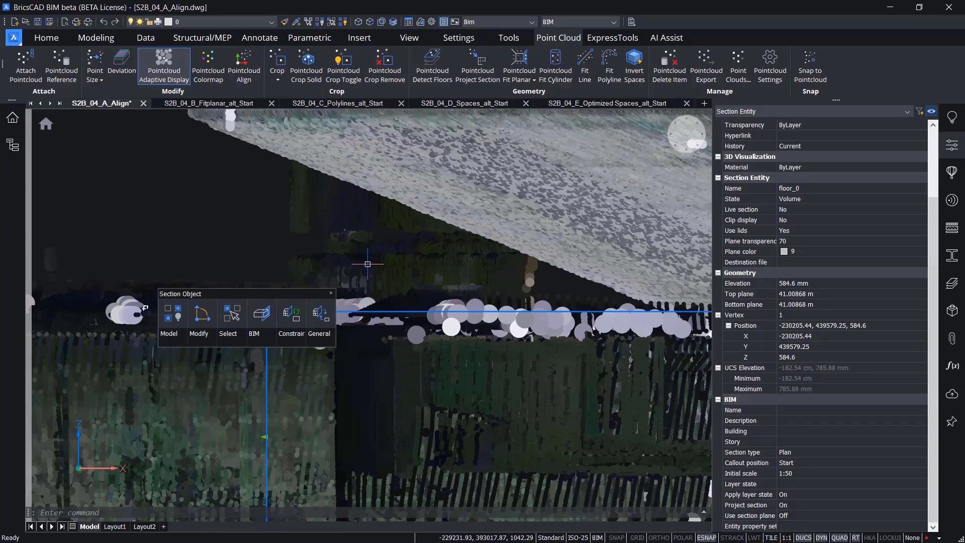
pyautogui.moveTo(374, 314)
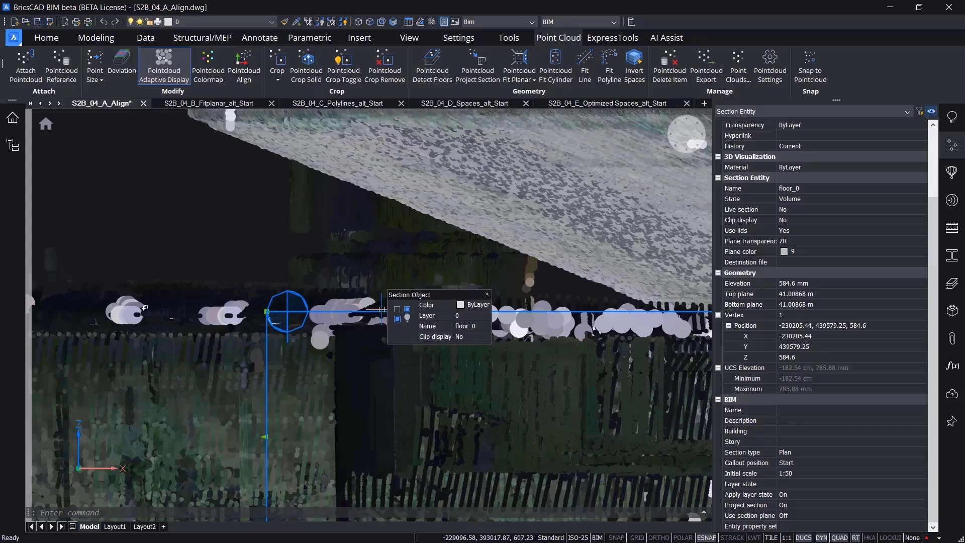
pyautogui.click(469, 338)
pyautogui.click(483, 338)
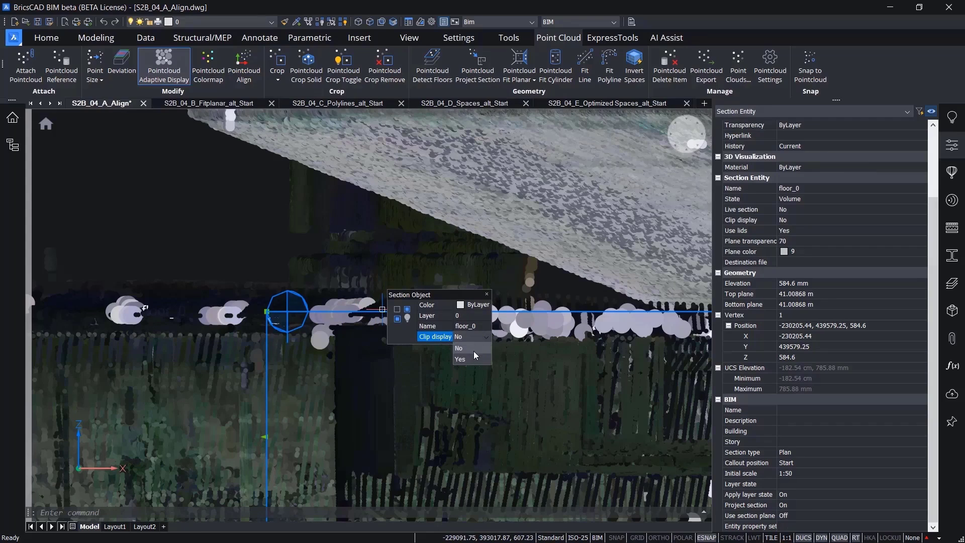
pyautogui.click(471, 357)
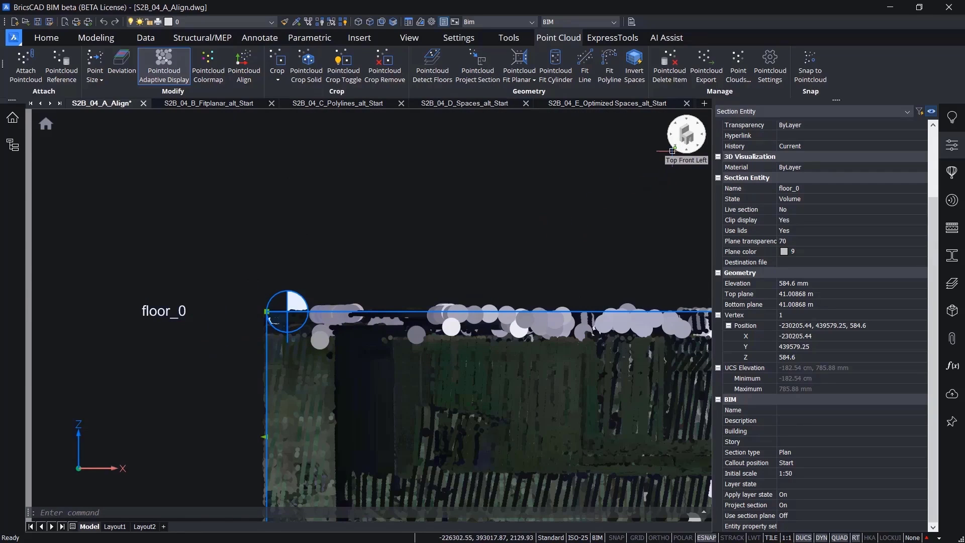
# Step: View the clipped floor section from the top front left, switch to the Top view and clear the selection
pyautogui.click(672, 151)
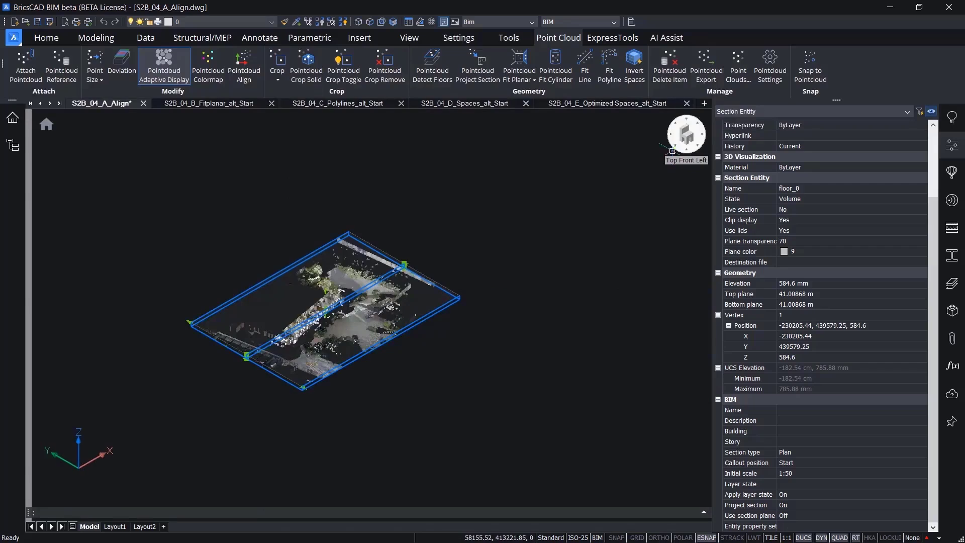
pyautogui.click(676, 151)
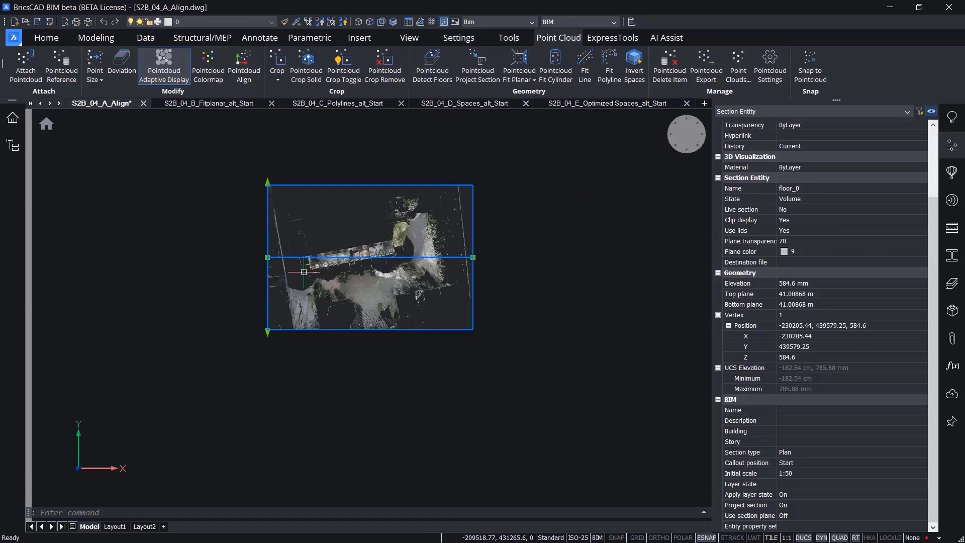
pyautogui.press('Escape')
pyautogui.press('Escape')
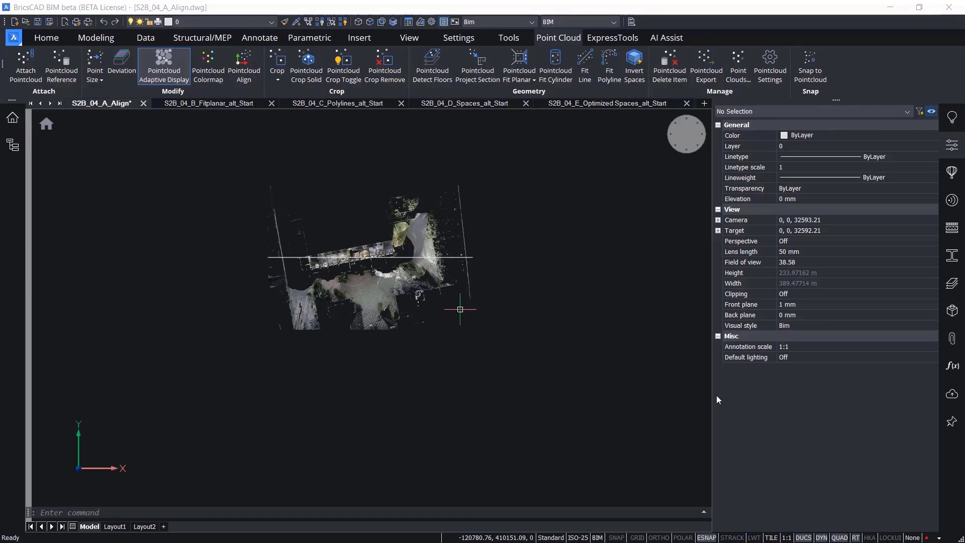
# Step: Align the point cloud using a rectangular area that contains the long outer wall of the corridor
pyautogui.scroll(4, 374, 256)
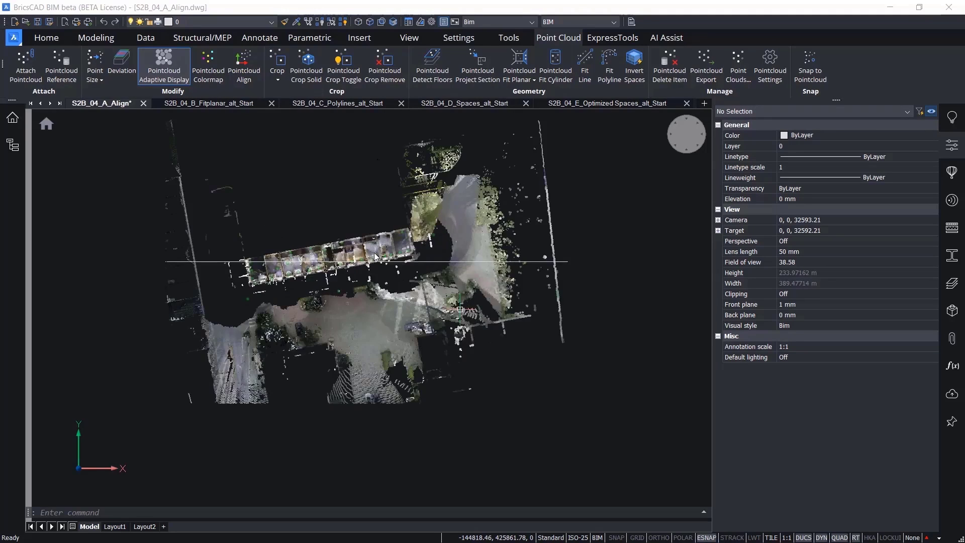
pyautogui.scroll(6, 407, 326)
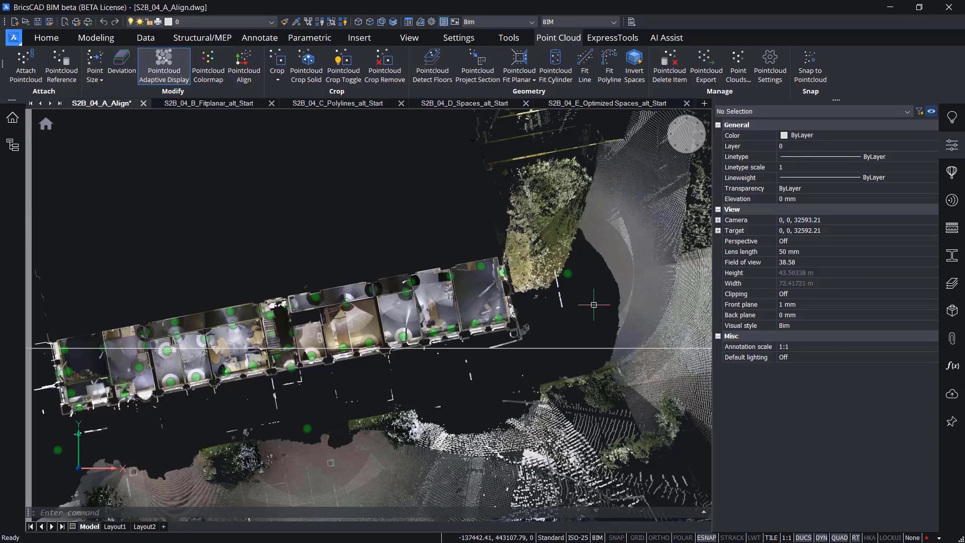
pyautogui.moveTo(161, 342); pyautogui.dragTo(241, 328, button='middle')
pyautogui.scroll(3, 265, 308)
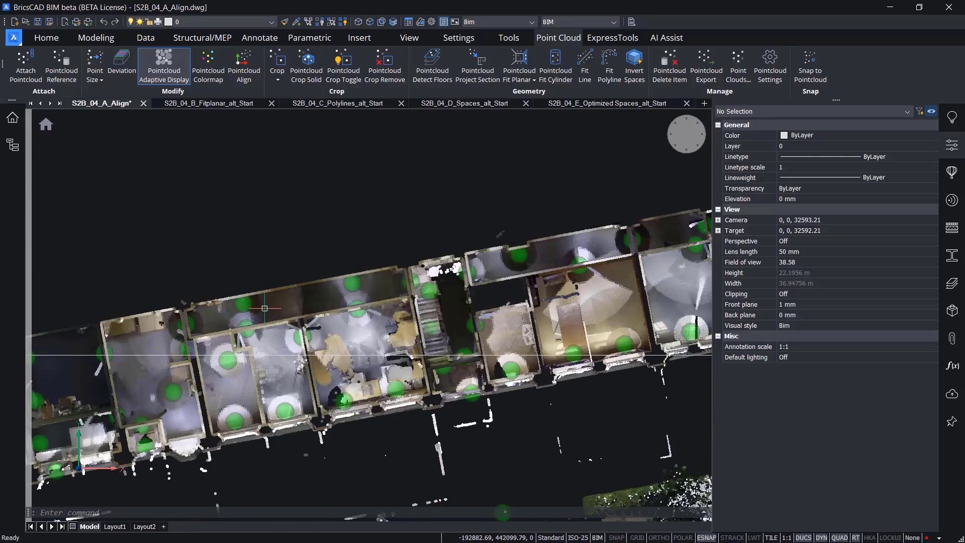
pyautogui.scroll(3, 265, 308)
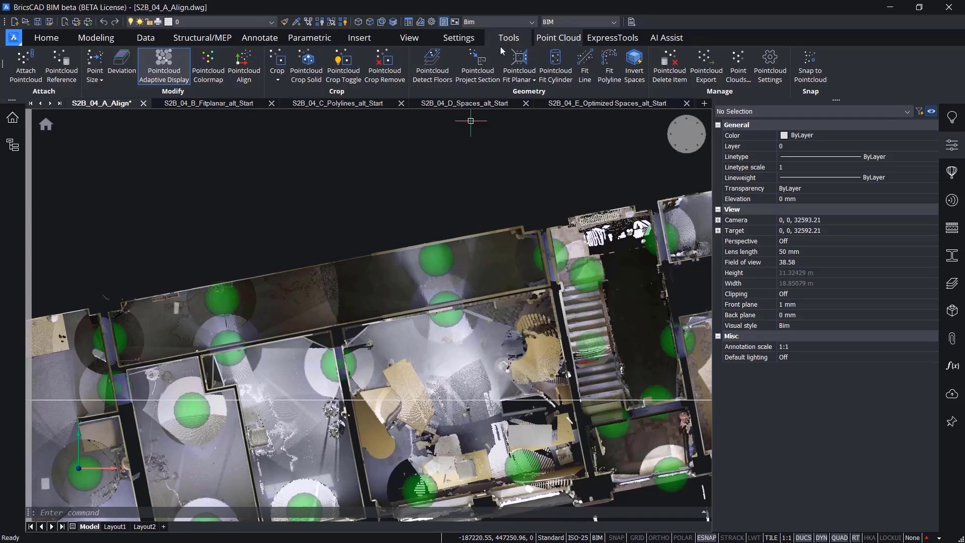
pyautogui.click(251, 69)
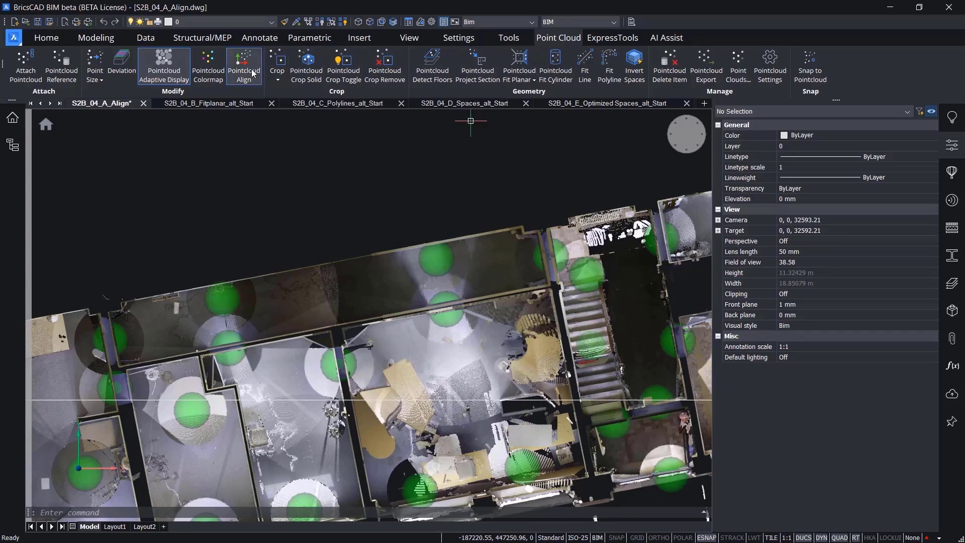
pyautogui.click(144, 301)
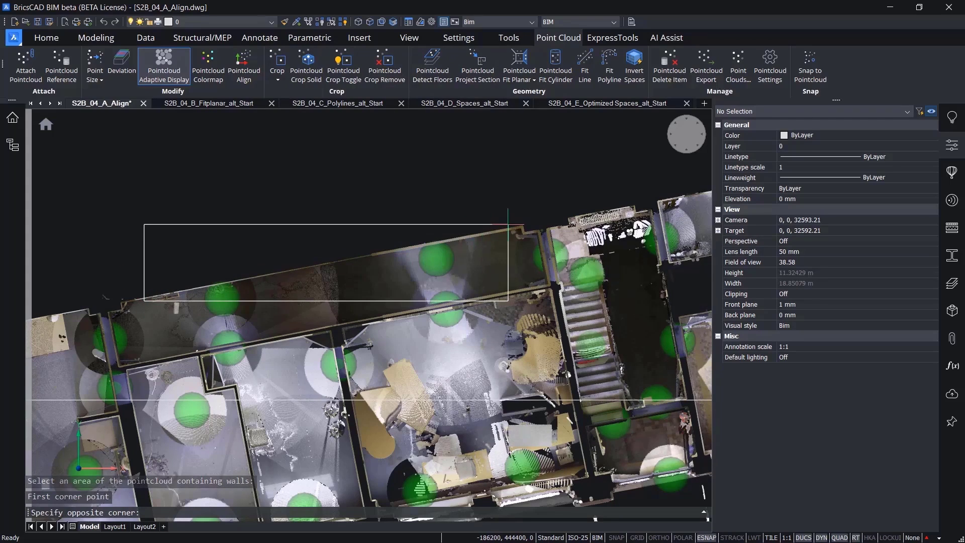
pyautogui.click(508, 224)
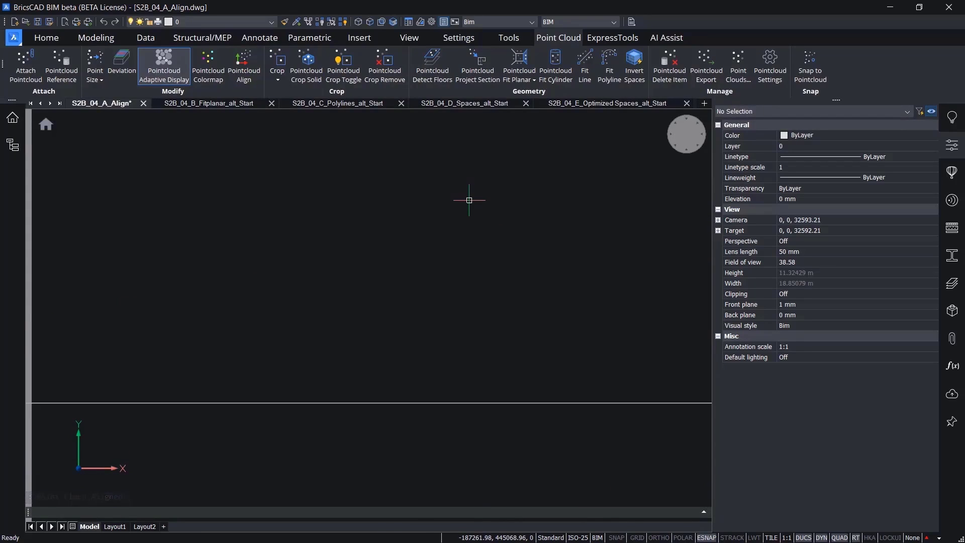
# Step: Move the floor section onto the aligned point cloud so it covers the whole building, and deselect it
pyautogui.middleClick(469, 200)
pyautogui.middleClick(470, 201)
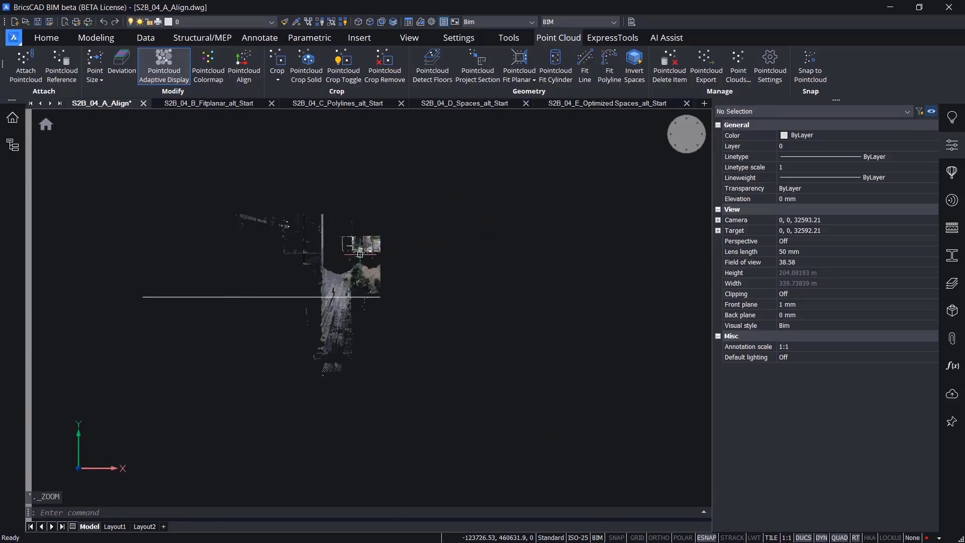
pyautogui.scroll(1, 361, 247)
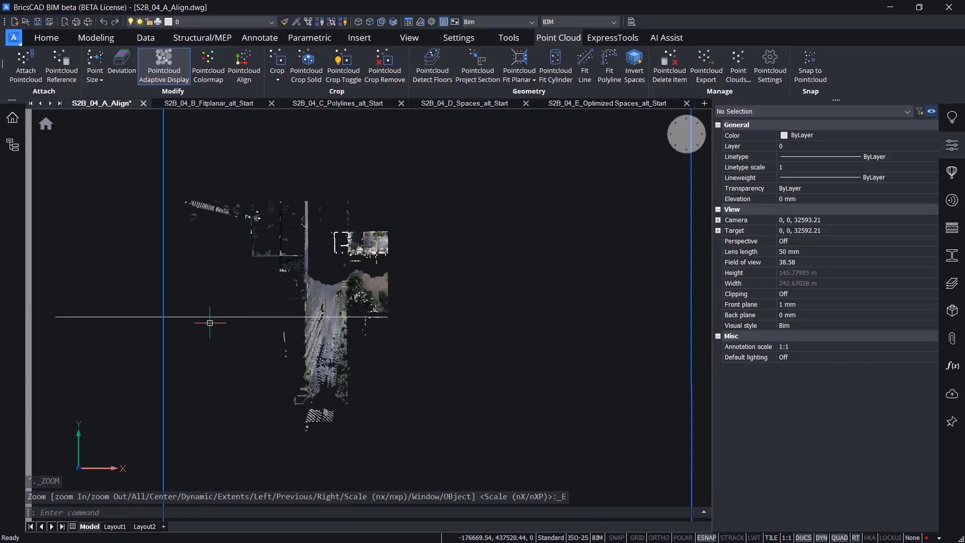
pyautogui.click(78, 315)
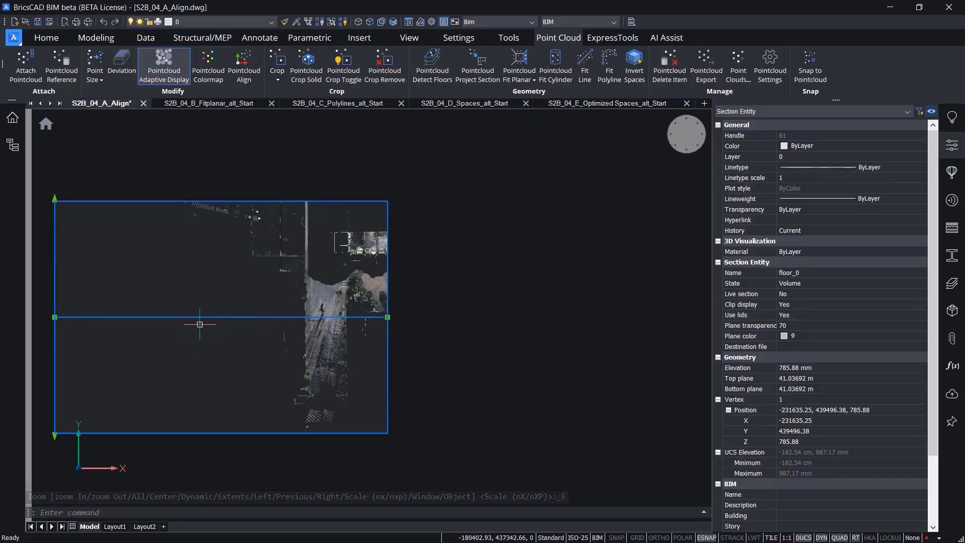
pyautogui.moveTo(204, 316)
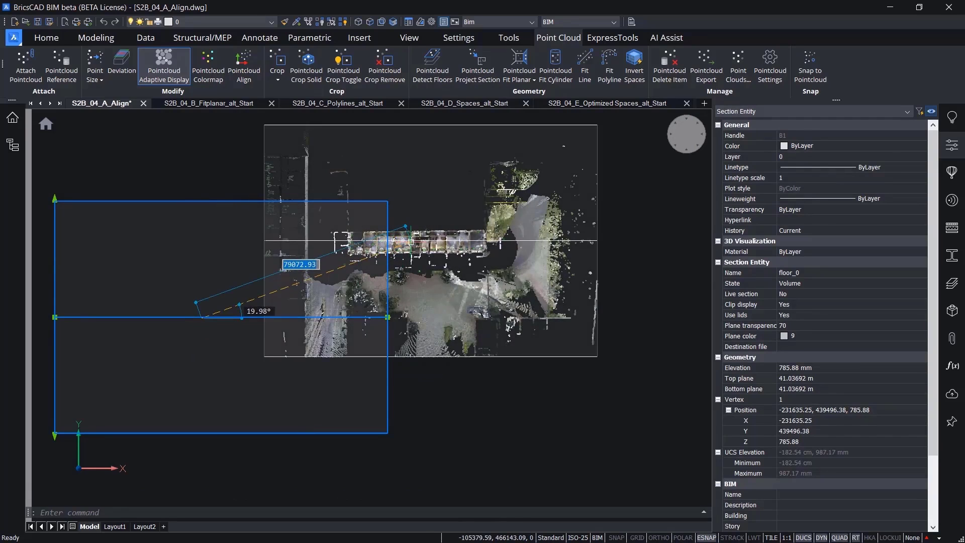
pyautogui.press('Escape')
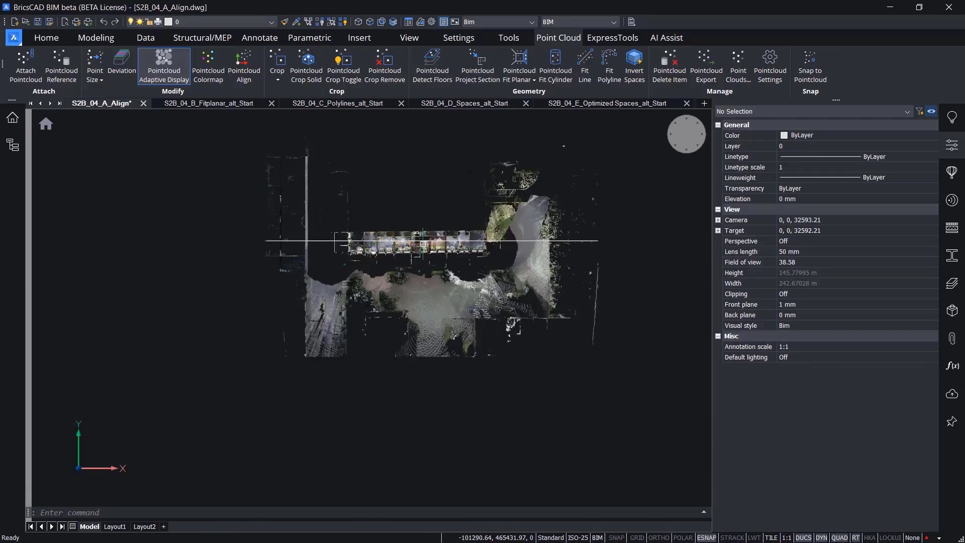
# Step: Crop the point cloud with a rectangle around the long building, keeping the points inside
pyautogui.scroll(5, 411, 241)
pyautogui.scroll(2, 423, 244)
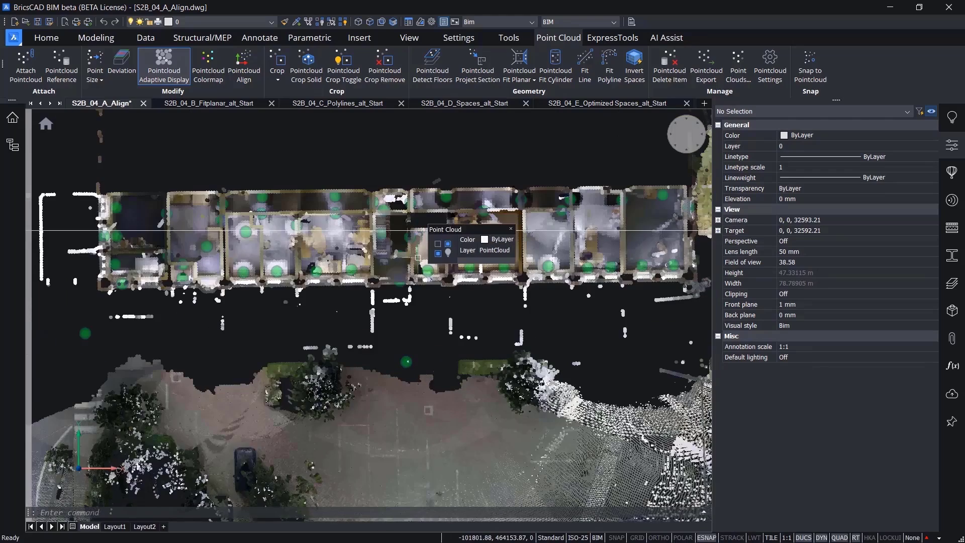
pyautogui.moveTo(411, 272); pyautogui.dragTo(392, 370, button='middle')
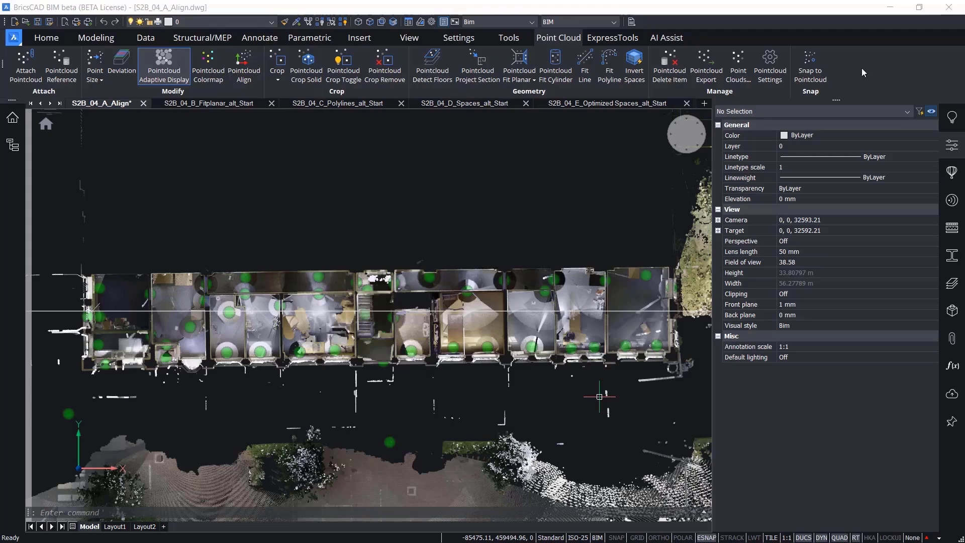
pyautogui.click(279, 79)
pyautogui.click(300, 121)
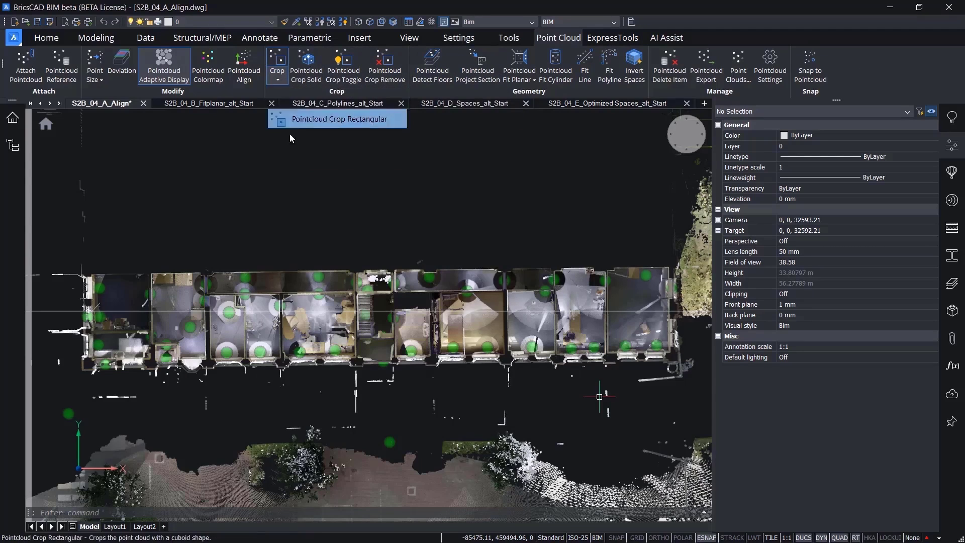
pyautogui.click(59, 250)
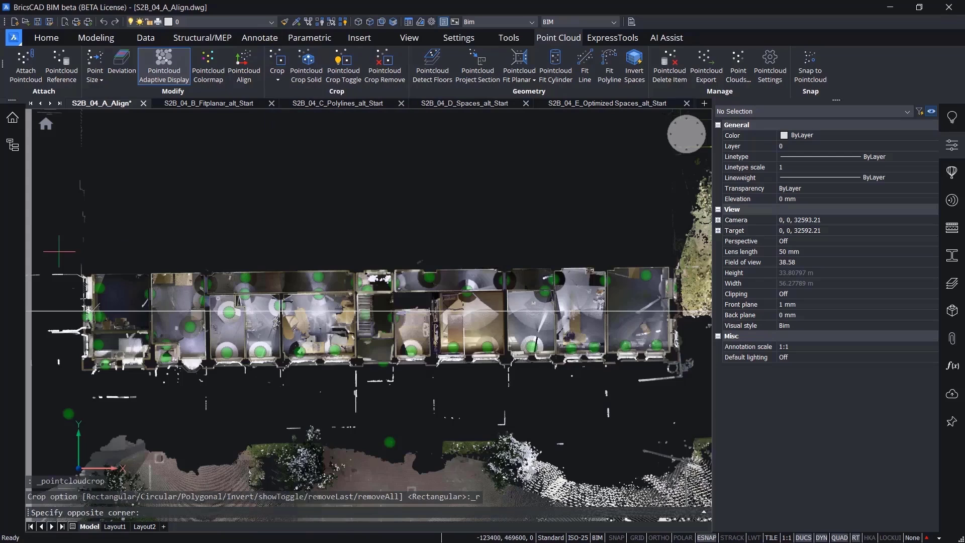
pyautogui.click(692, 390)
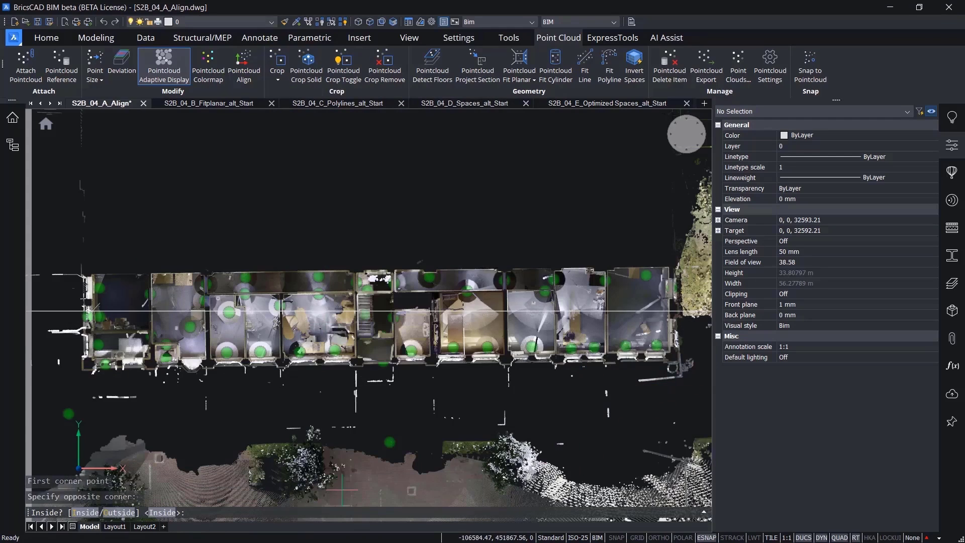
pyautogui.click(163, 512)
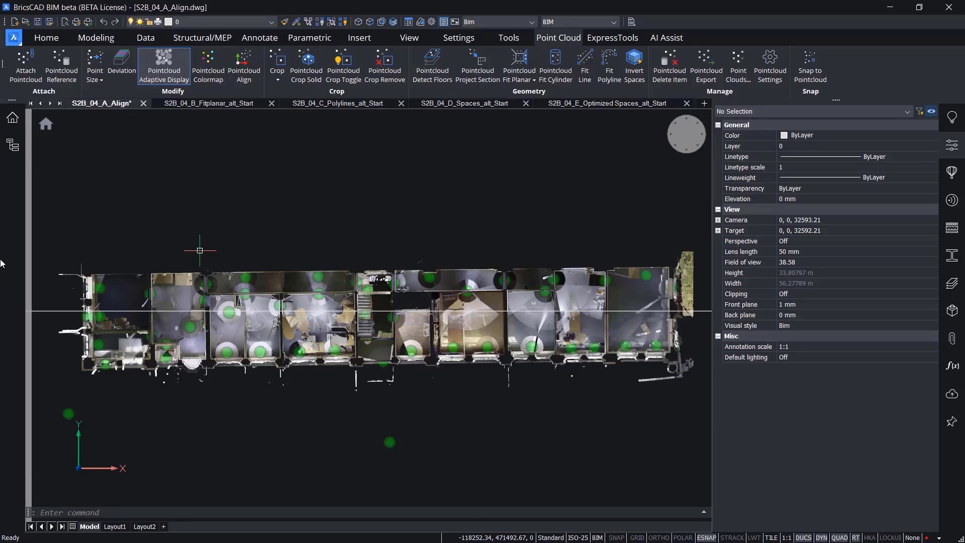
# Step: Toggle the point cloud crop off and back on to compare the full and cropped clouds
pyautogui.click(352, 81)
pyautogui.click(352, 81)
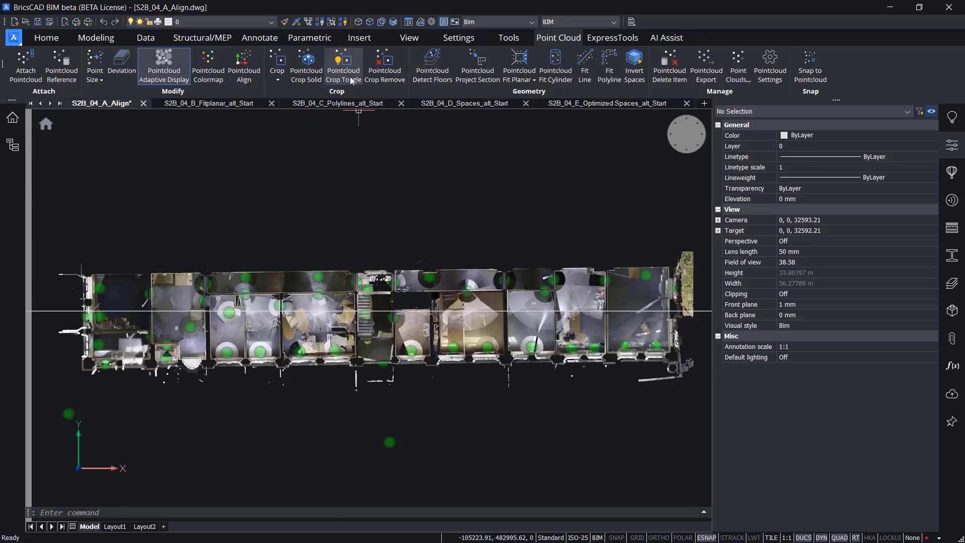
pyautogui.click(352, 80)
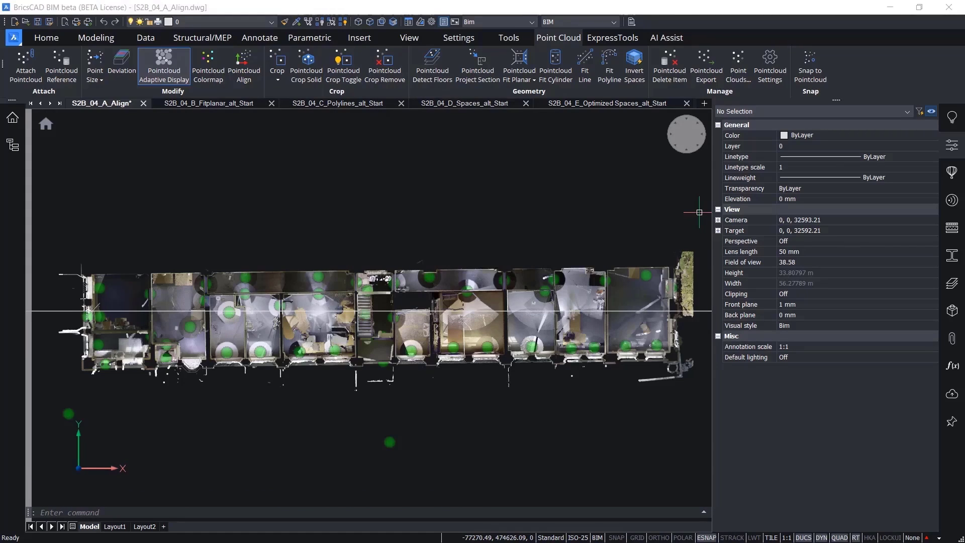
# Step: View the cropped building from the top front left and switch to the S2B_04_B_Fitplanar_alt_Start drawing
pyautogui.rightClick(684, 134)
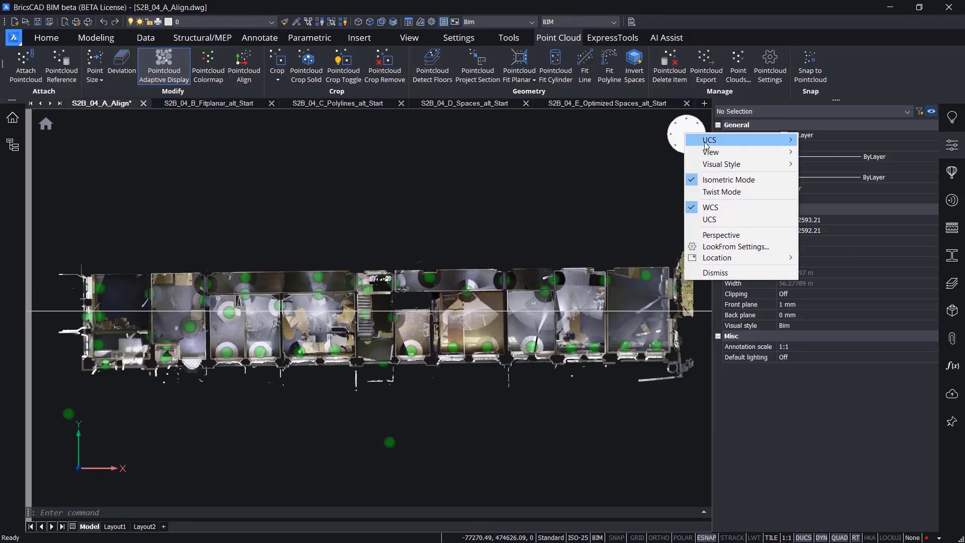
pyautogui.moveTo(706, 146)
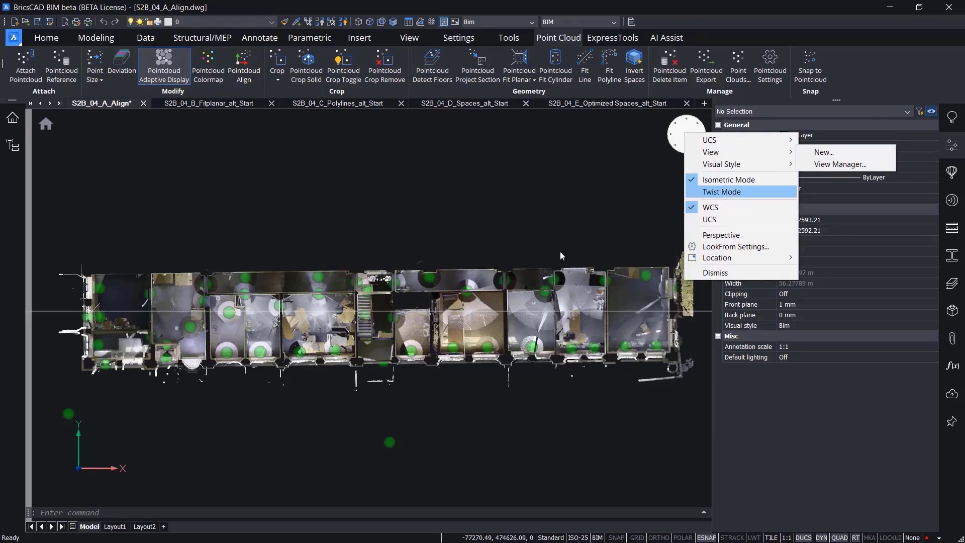
pyautogui.click(675, 149)
pyautogui.click(675, 148)
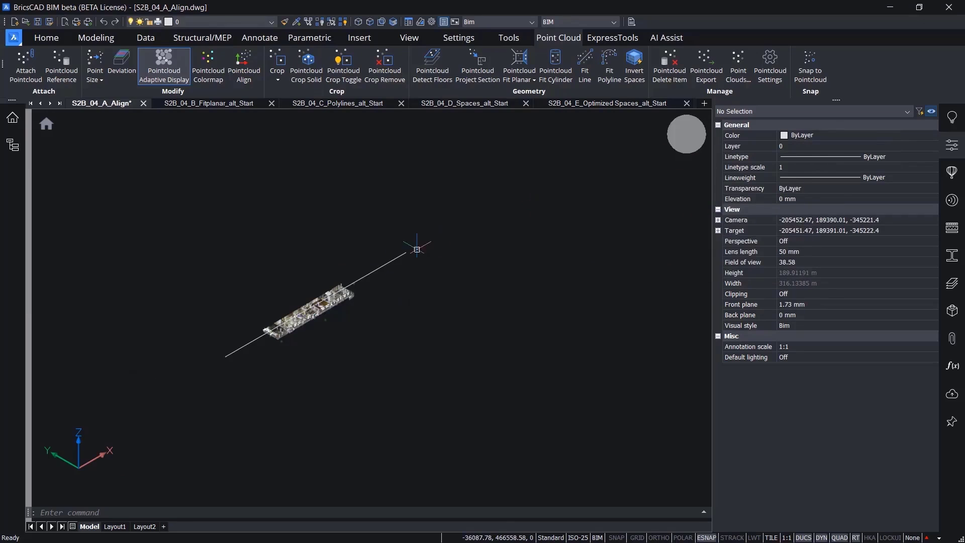
pyautogui.scroll(10, 303, 320)
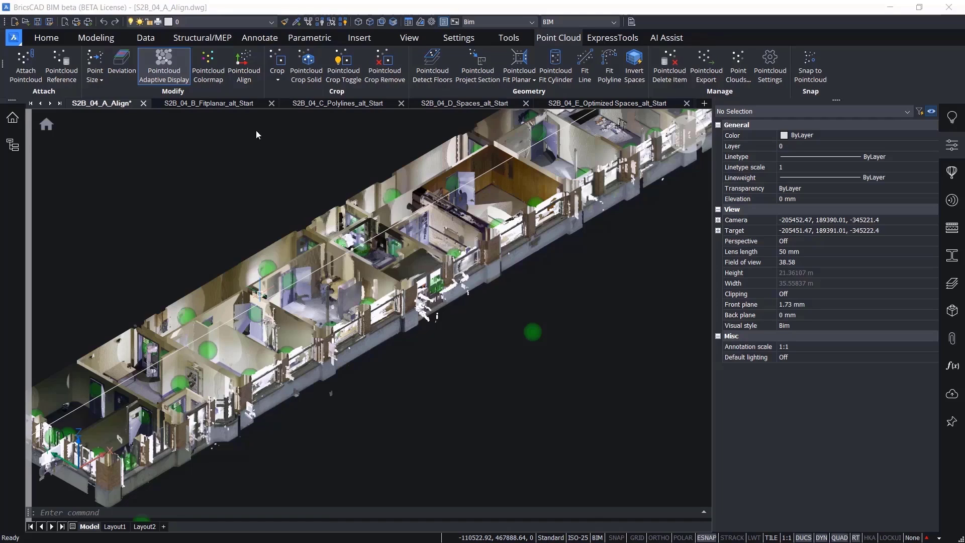
pyautogui.click(232, 103)
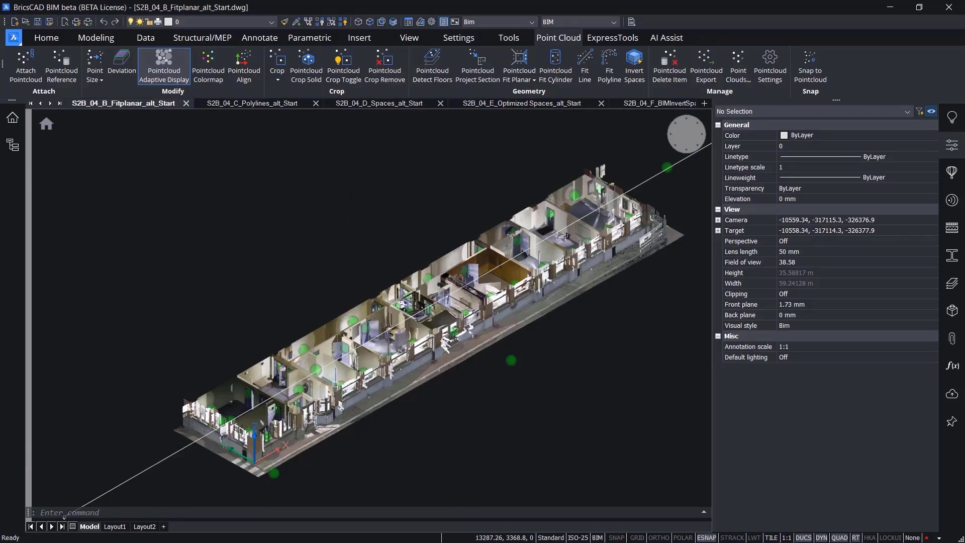
# Step: Open the scan bubble of the small room with the whiteboard in the bubble viewer and enlarge the viewer
pyautogui.scroll(5, 335, 383)
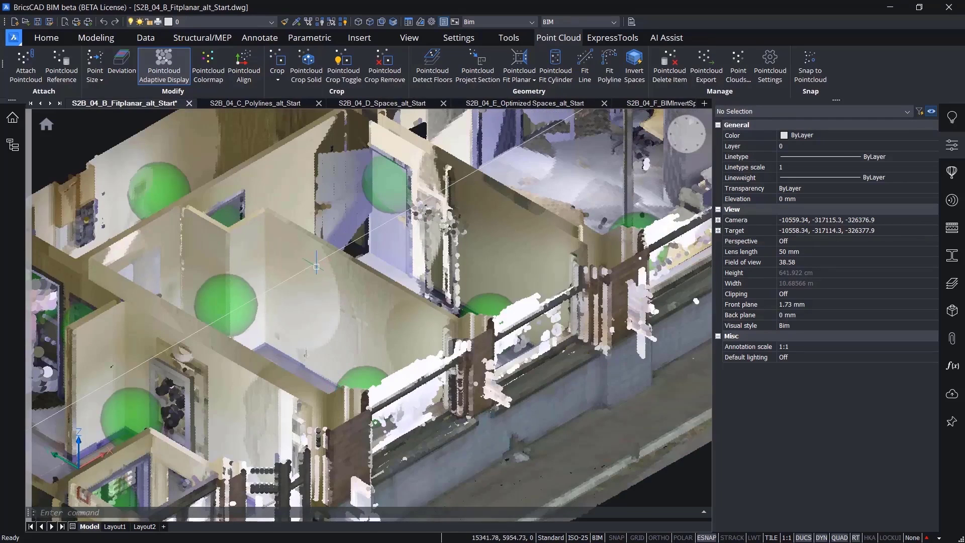
pyautogui.moveTo(232, 291)
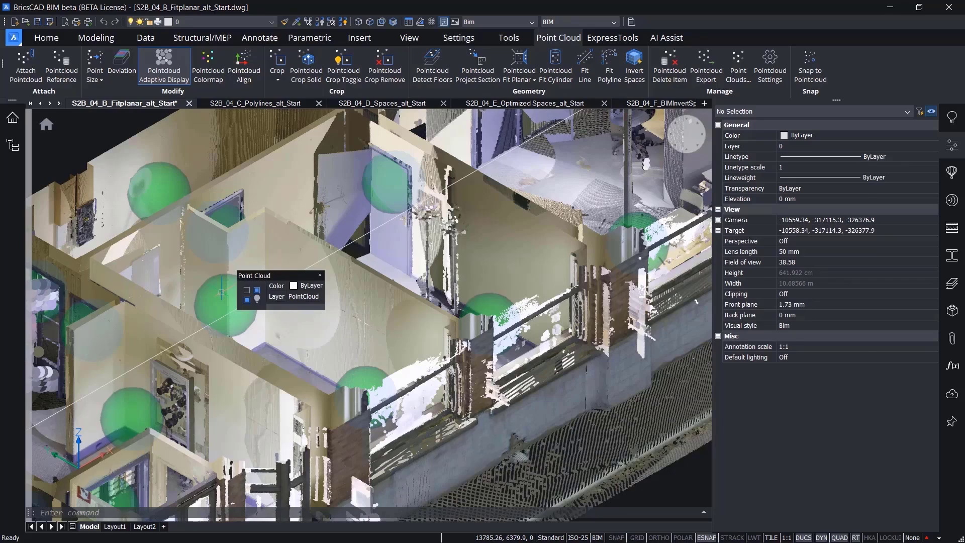
pyautogui.doubleClick(221, 292)
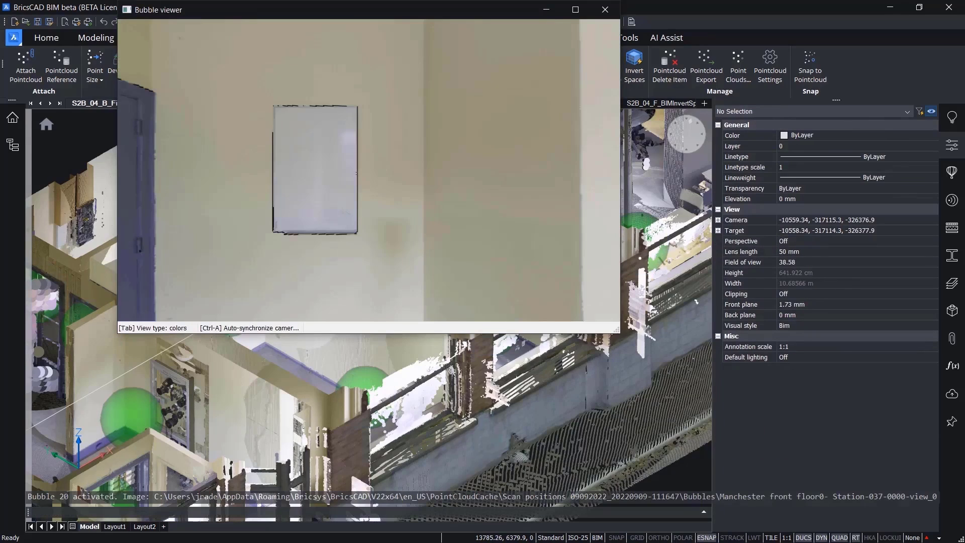
pyautogui.moveTo(413, 11); pyautogui.dragTo(507, 129)
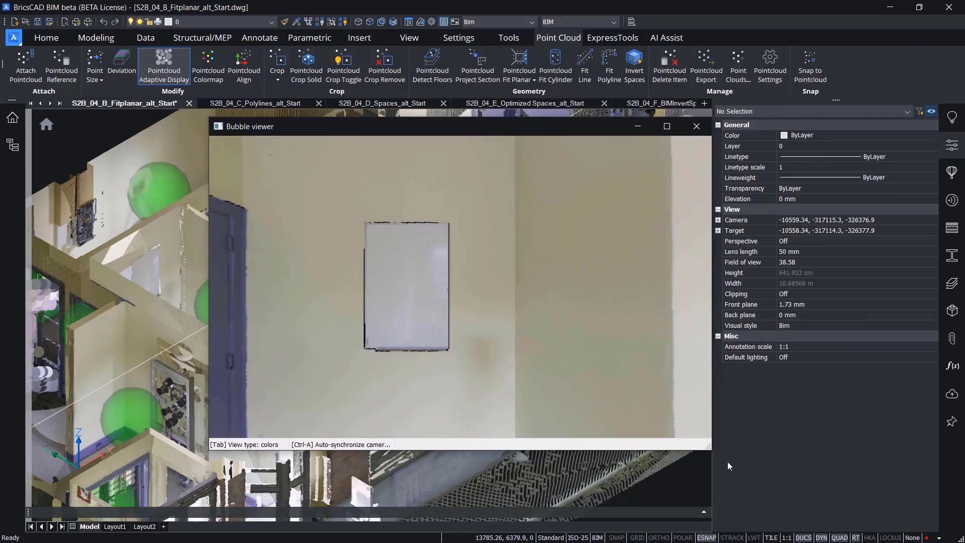
pyautogui.moveTo(707, 446); pyautogui.dragTo(746, 505)
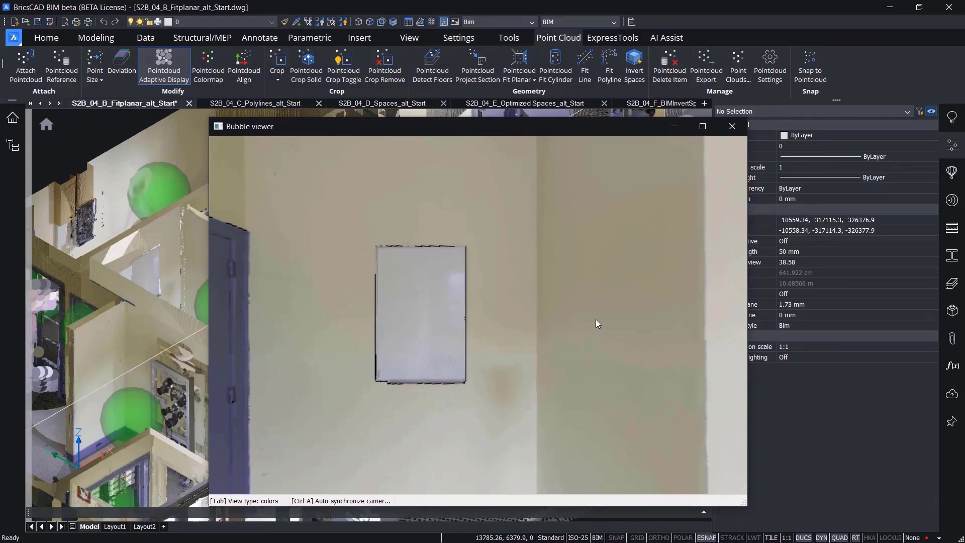
# Step: Look around the room in the bubble viewer to examine its walls, whiteboard, window, floor and ceiling
pyautogui.moveTo(597, 321); pyautogui.dragTo(405, 319)
pyautogui.moveTo(635, 306); pyautogui.dragTo(255, 297)
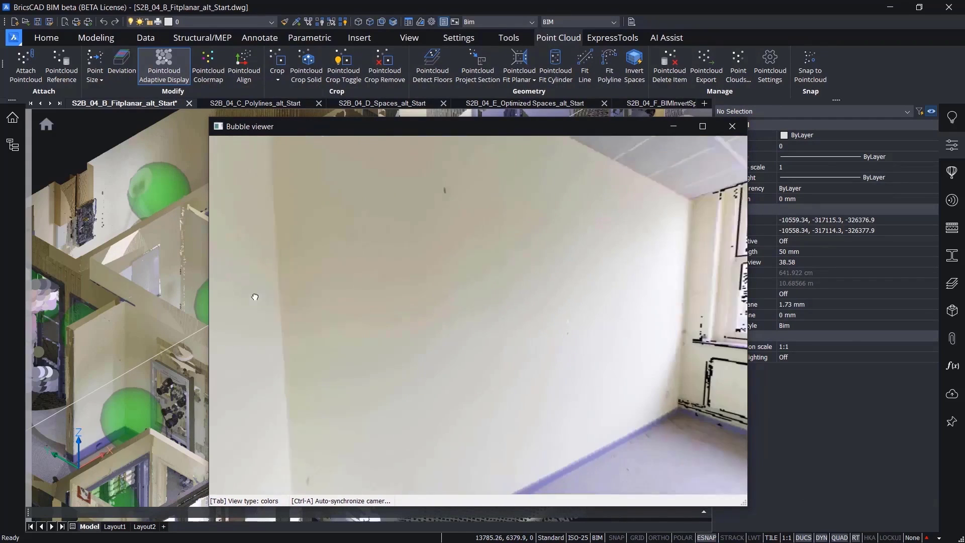
pyautogui.moveTo(640, 287); pyautogui.dragTo(308, 287)
pyautogui.moveTo(568, 282); pyautogui.dragTo(366, 282)
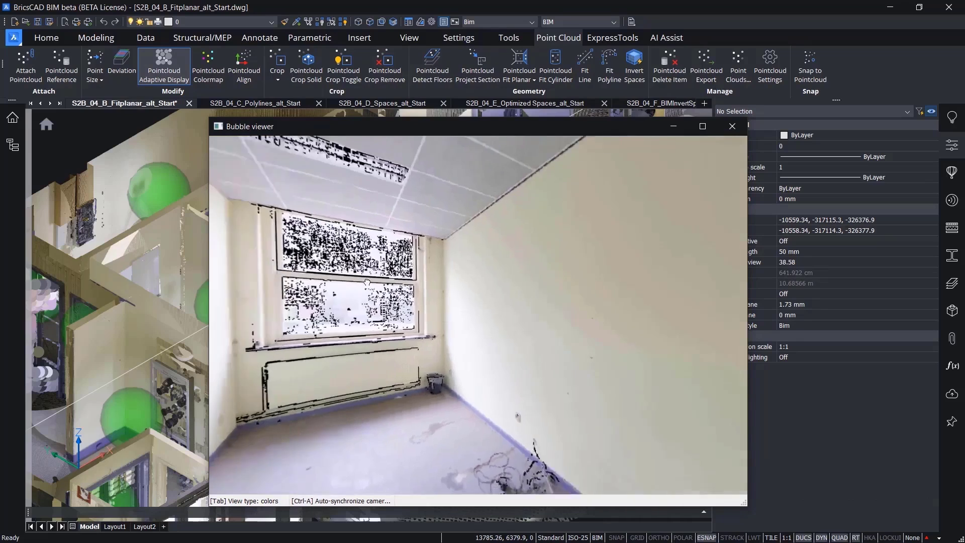
pyautogui.moveTo(586, 306); pyautogui.dragTo(267, 305)
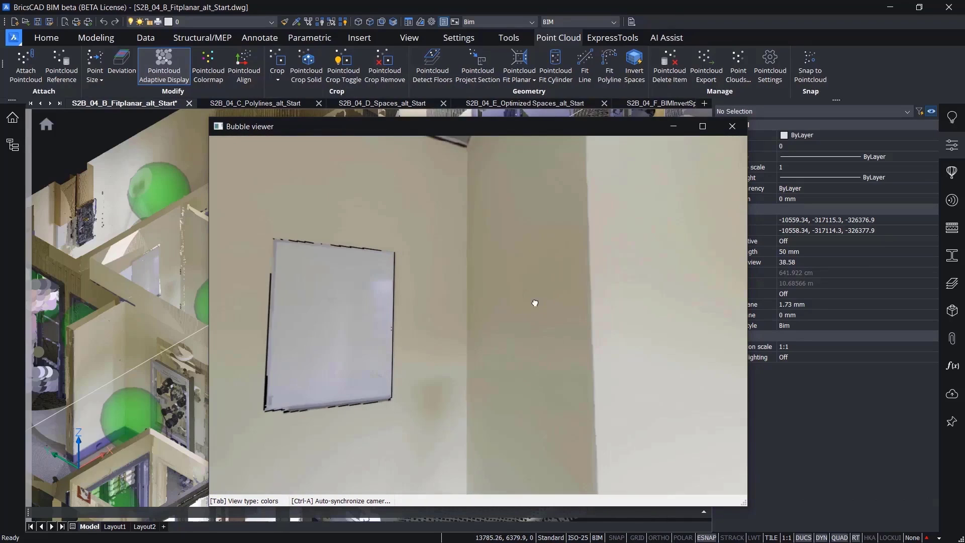
pyautogui.moveTo(535, 303); pyautogui.dragTo(113, 296)
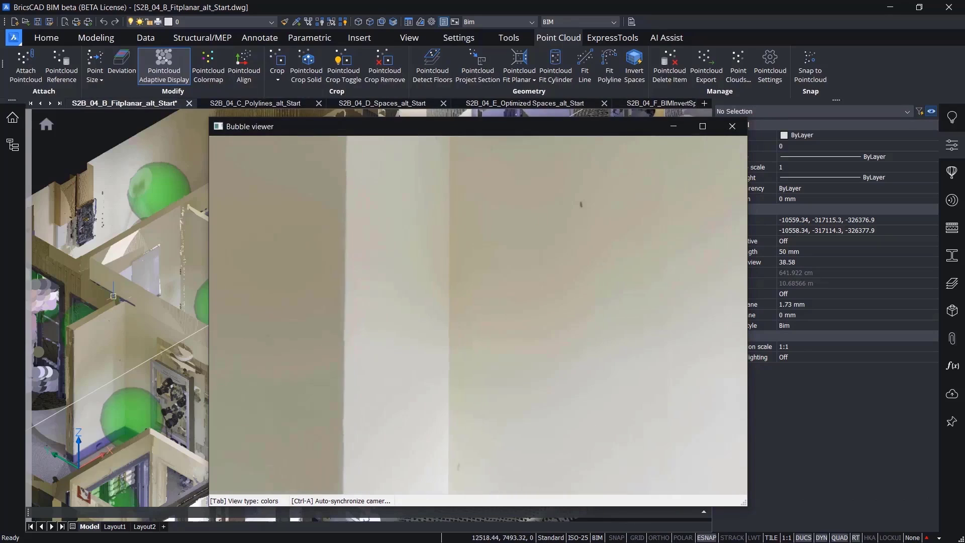
pyautogui.moveTo(506, 302); pyautogui.dragTo(291, 295)
pyautogui.moveTo(581, 282); pyautogui.dragTo(356, 274)
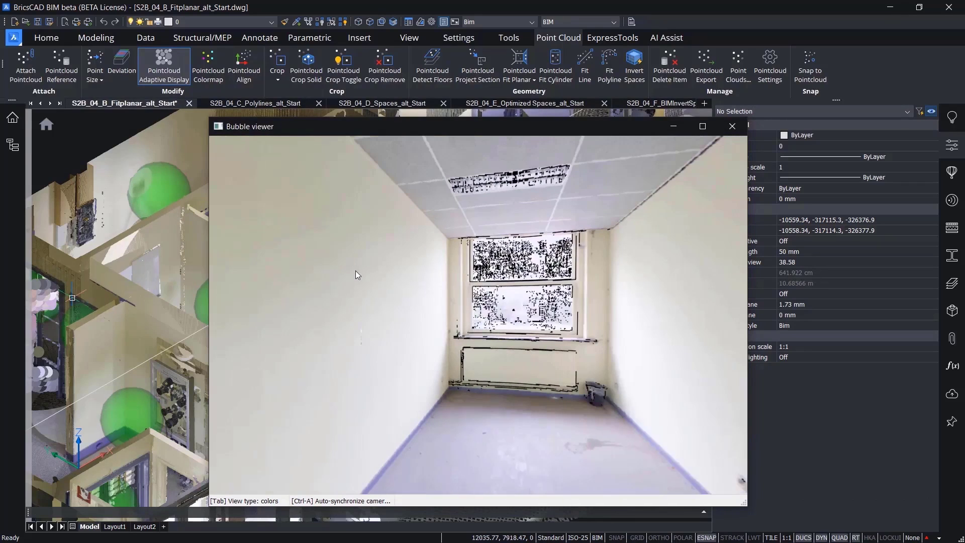
# Step: Start Point Cloud Fit Planar and fit planes to both long walls, the window wall, the floor and the ceiling
pyautogui.moveTo(154, 278); pyautogui.dragTo(90, 262, button='middle')
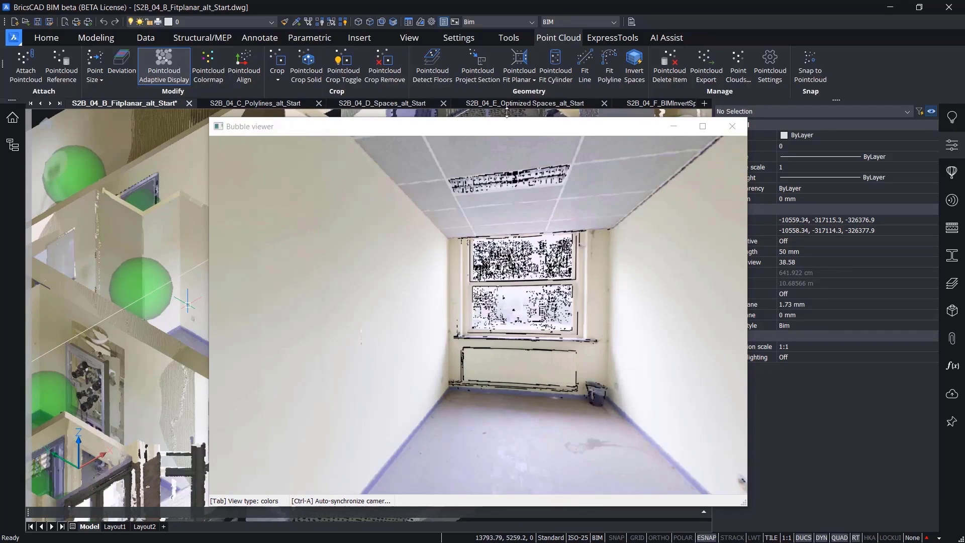
pyautogui.click(519, 61)
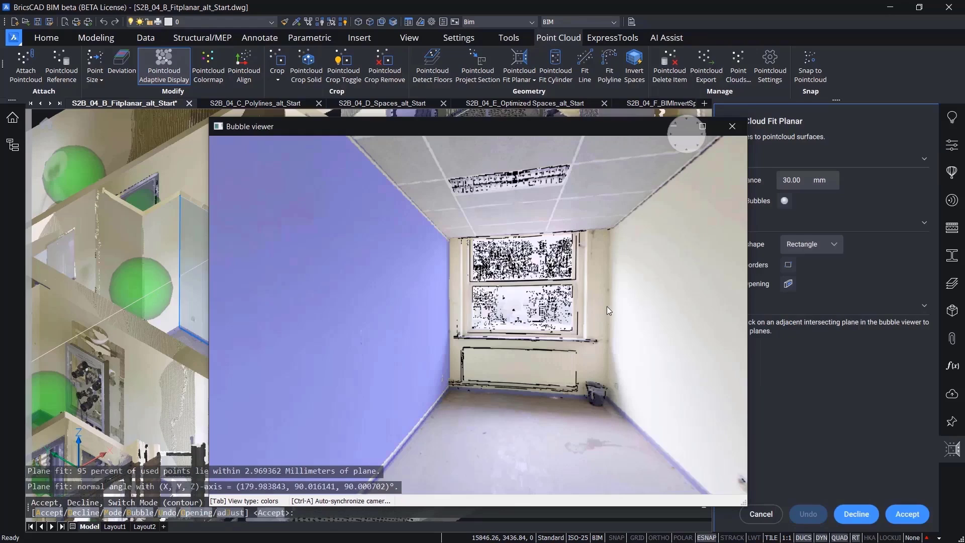
pyautogui.click(583, 353)
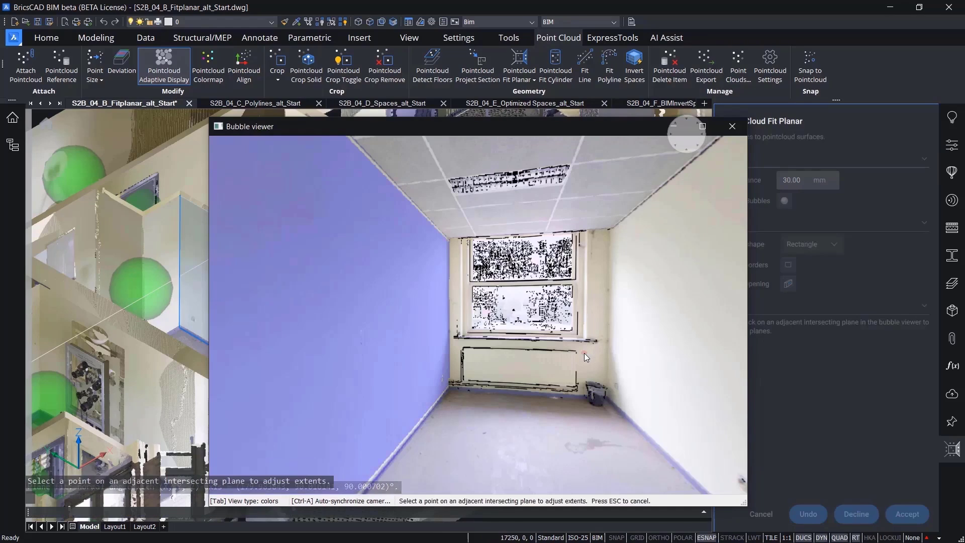
pyautogui.click(655, 330)
pyautogui.click(565, 430)
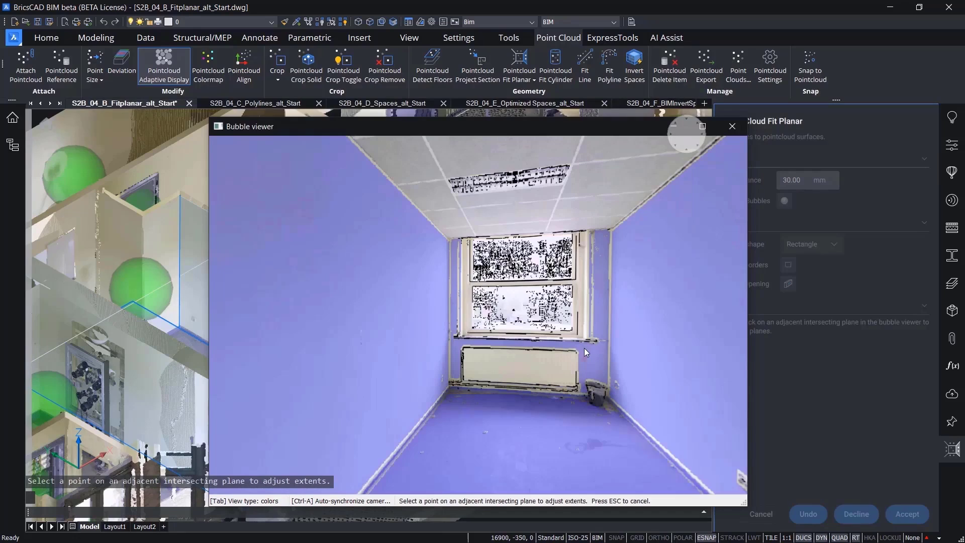
pyautogui.click(583, 201)
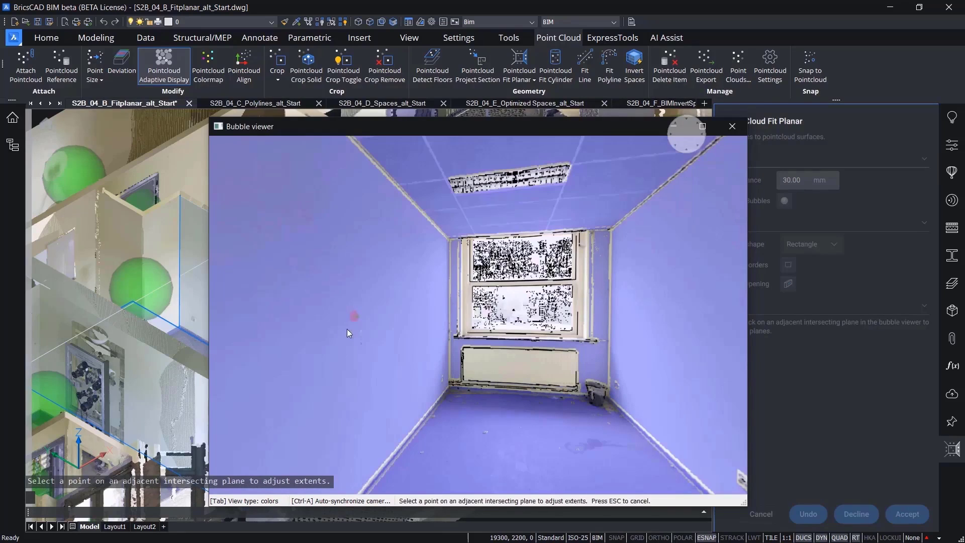
# Step: Add the two short corner walls and the whiteboard wall to the plane fit, and accept the fitted planes
pyautogui.moveTo(327, 345); pyautogui.dragTo(739, 350)
pyautogui.moveTo(253, 347); pyautogui.dragTo(565, 356)
pyautogui.click(566, 322)
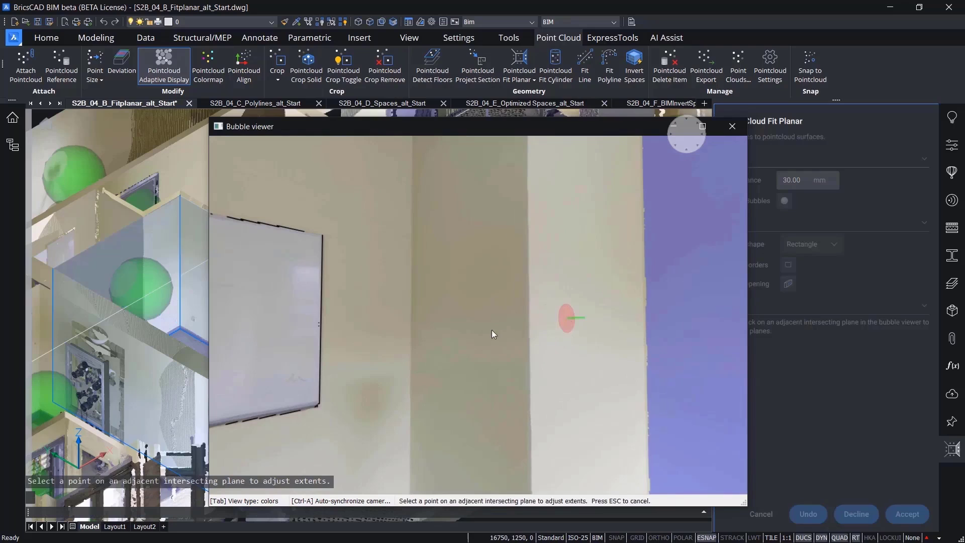
pyautogui.click(480, 324)
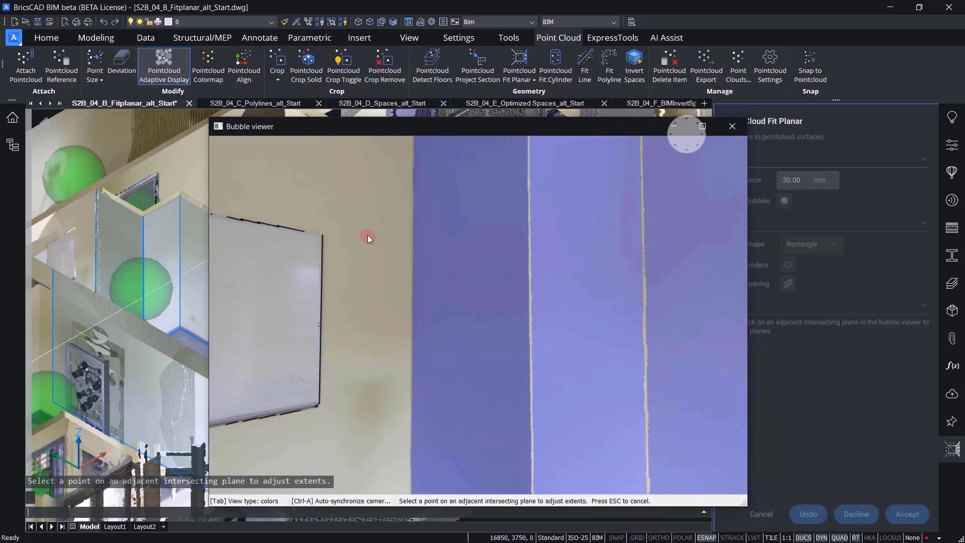
pyautogui.click(367, 236)
pyautogui.moveTo(403, 279); pyautogui.dragTo(548, 288)
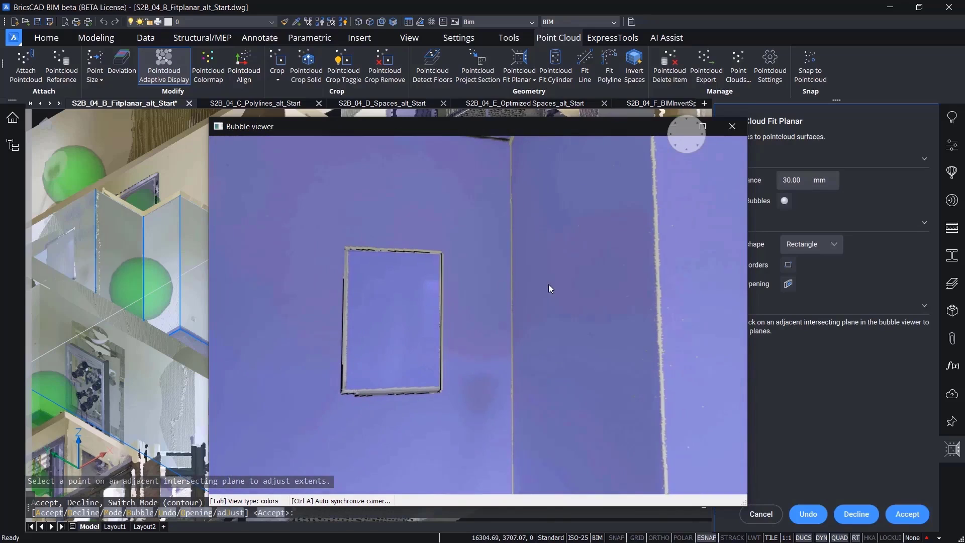
pyautogui.moveTo(428, 129); pyautogui.dragTo(440, 60)
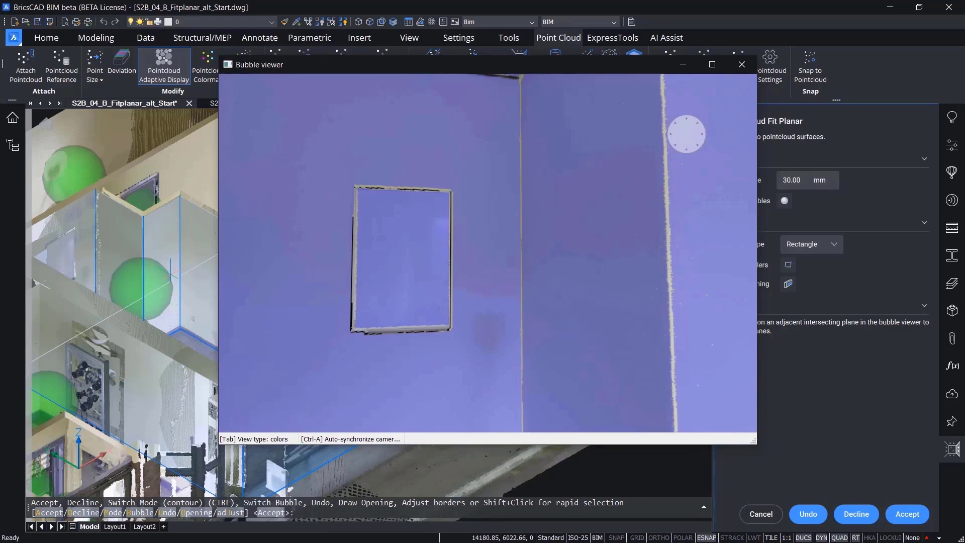
pyautogui.click(909, 514)
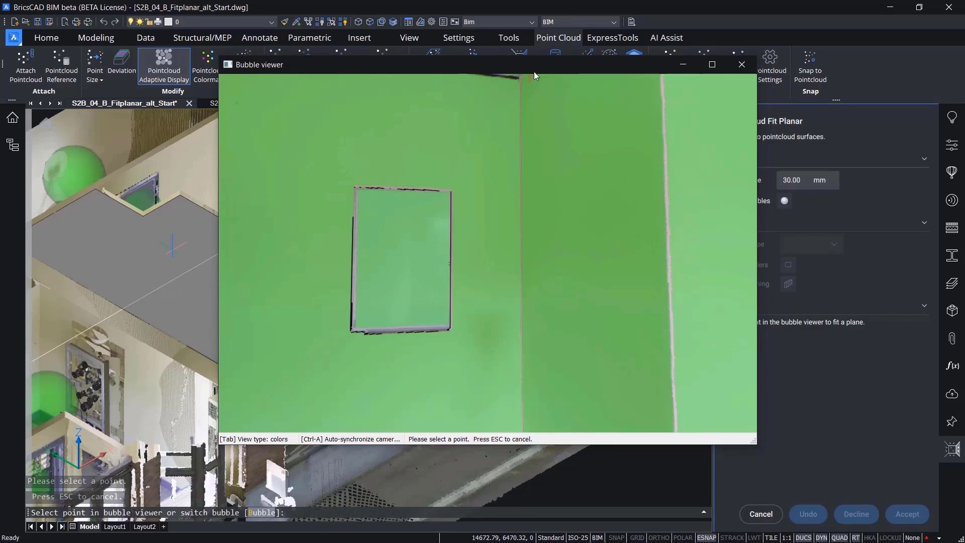
# Step: Switch to the scan bubble of the adjacent room with the coat stands and bring its view fully on screen
pyautogui.moveTo(487, 182); pyautogui.dragTo(284, 348)
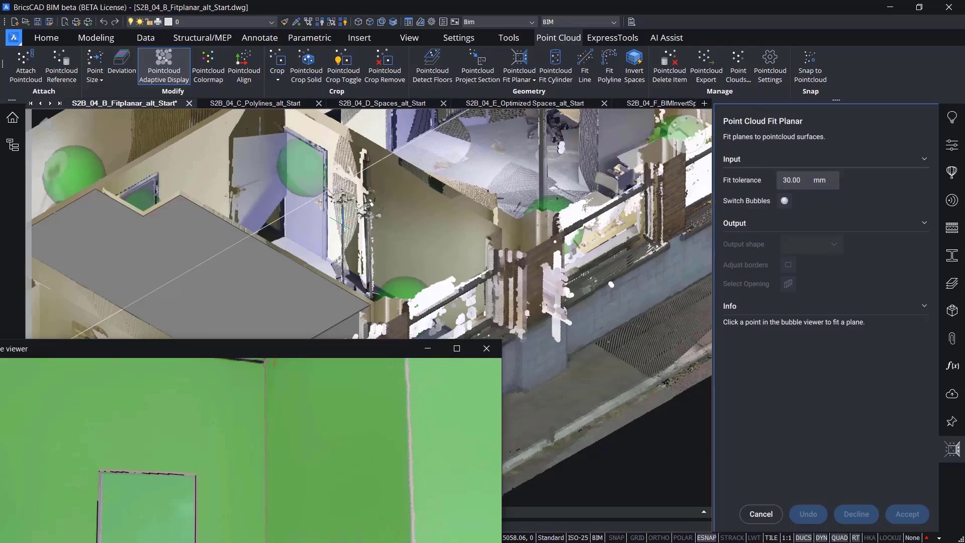
pyautogui.click(784, 200)
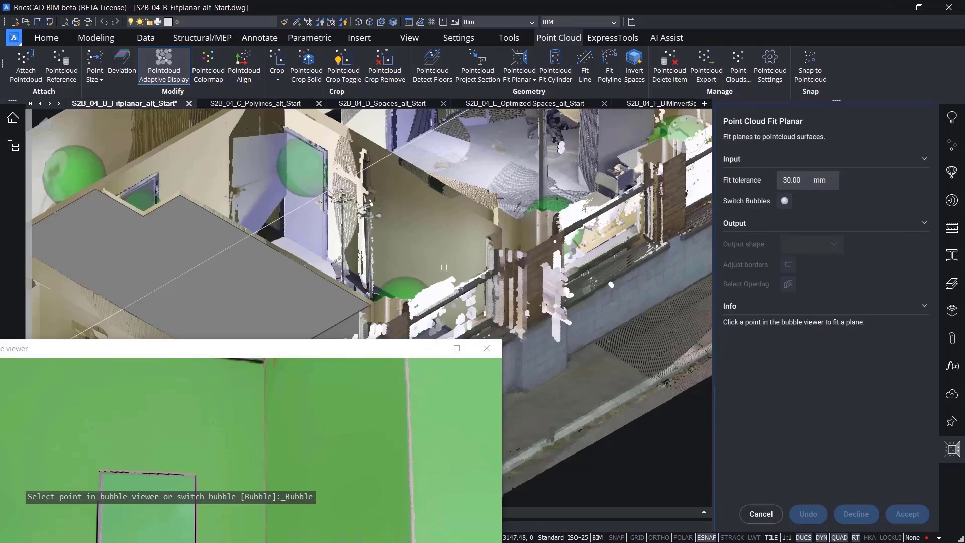
pyautogui.click(401, 284)
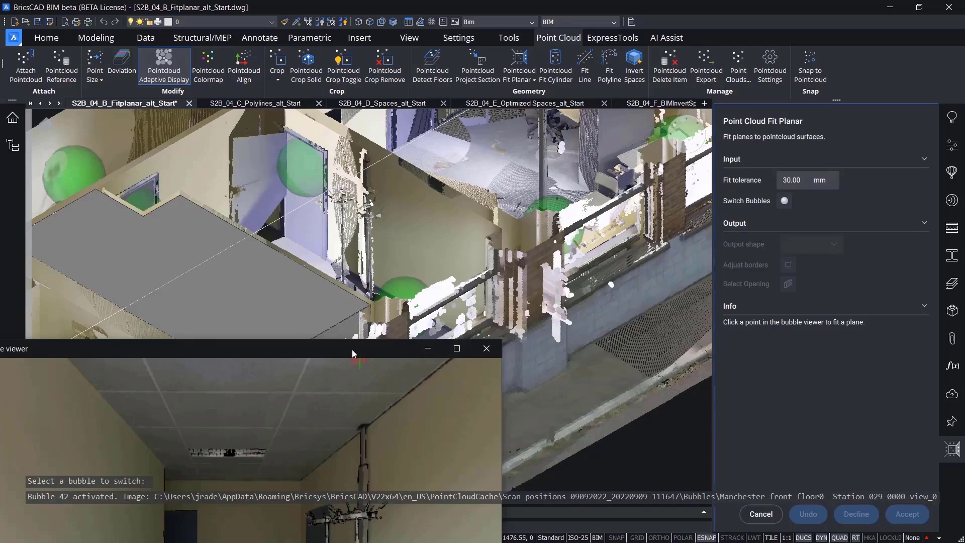
pyautogui.moveTo(352, 348); pyautogui.dragTo(594, 142)
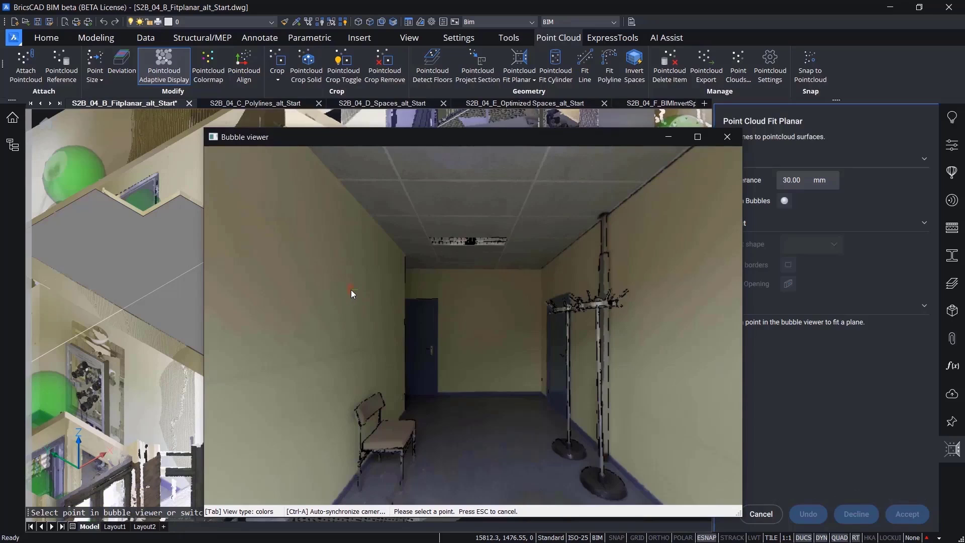
# Step: Fit planes to the wall beside the chair, the window wall above the radiator and the opposite long wall
pyautogui.click(297, 299)
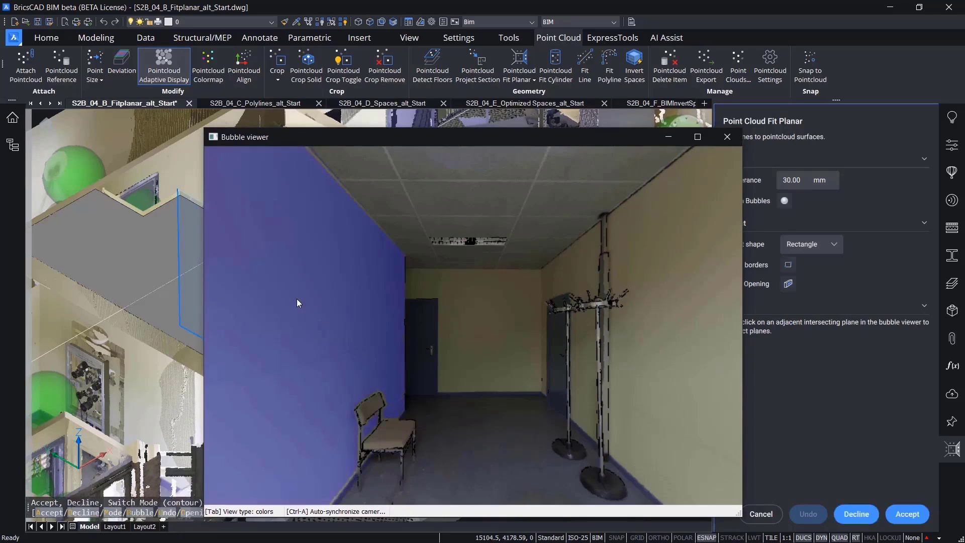
pyautogui.moveTo(310, 300); pyautogui.dragTo(679, 272)
pyautogui.moveTo(342, 308); pyautogui.dragTo(625, 261)
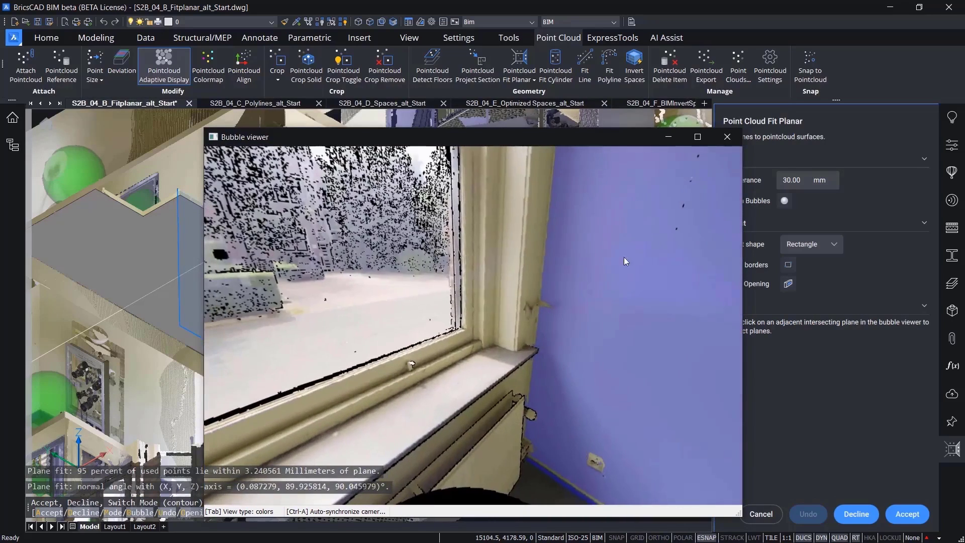
pyautogui.moveTo(462, 326); pyautogui.dragTo(628, 372)
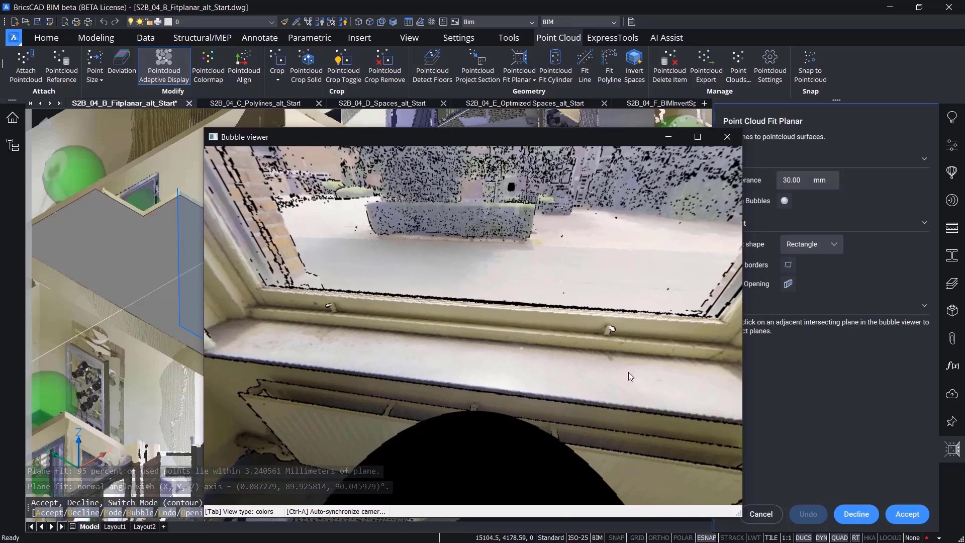
pyautogui.click(619, 418)
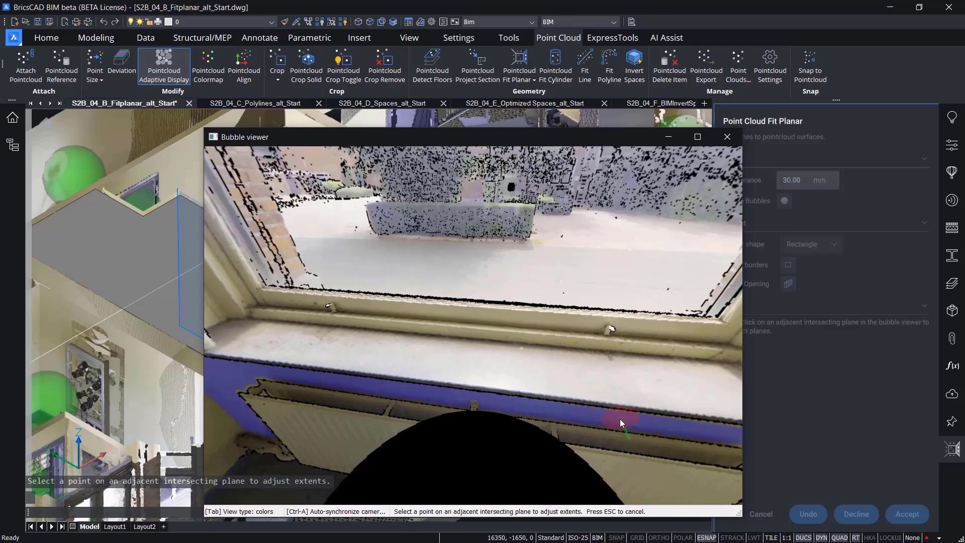
pyautogui.moveTo(323, 355); pyautogui.dragTo(598, 281)
pyautogui.click(471, 227)
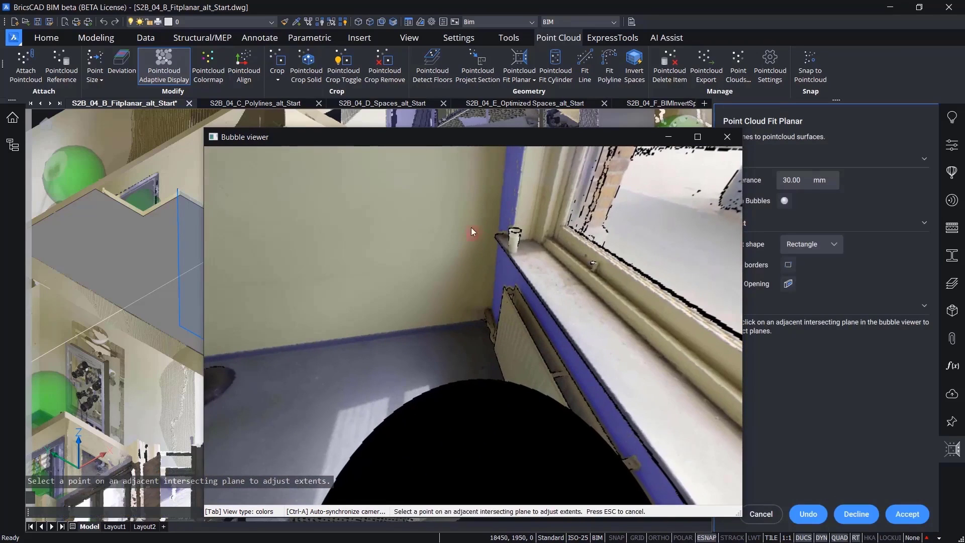
# Step: Add the floor, the end wall beside the door and the ceiling to the room's plane fit
pyautogui.moveTo(366, 219); pyautogui.dragTo(647, 343)
pyautogui.moveTo(494, 268); pyautogui.dragTo(562, 404)
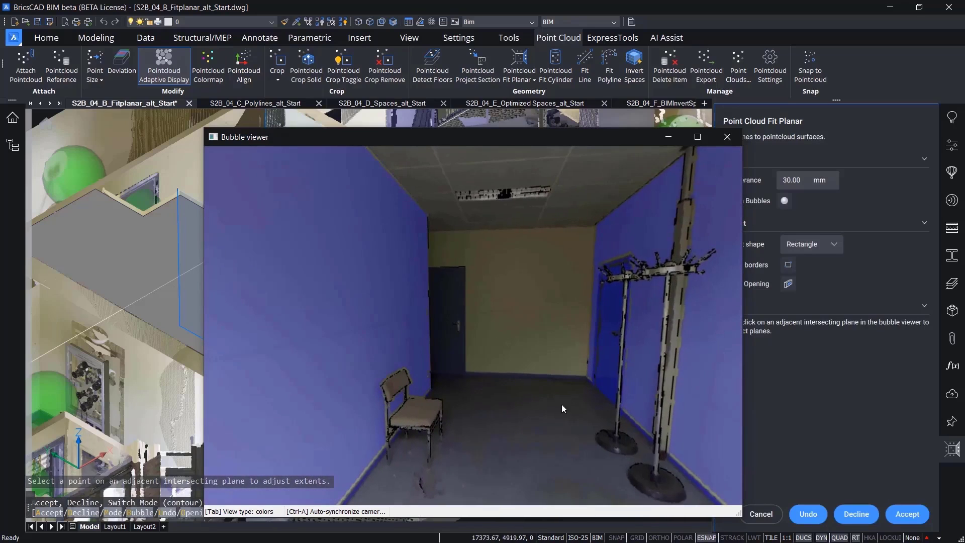
pyautogui.click(544, 417)
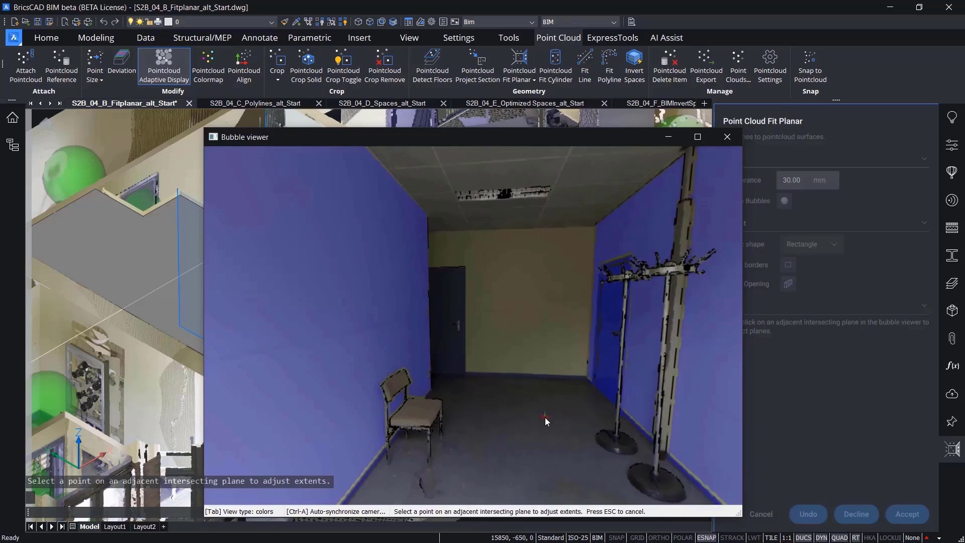
pyautogui.click(535, 305)
pyautogui.click(569, 201)
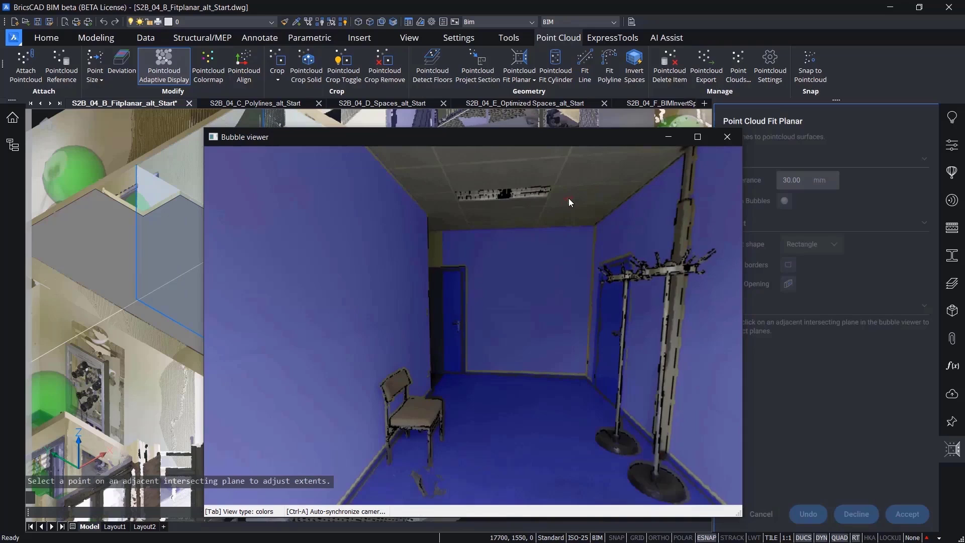
# Step: Switch the plane fit to the partly hidden scan bubble in the recess beside the first fitted room
pyautogui.moveTo(577, 139); pyautogui.dragTo(570, 301)
pyautogui.click(783, 206)
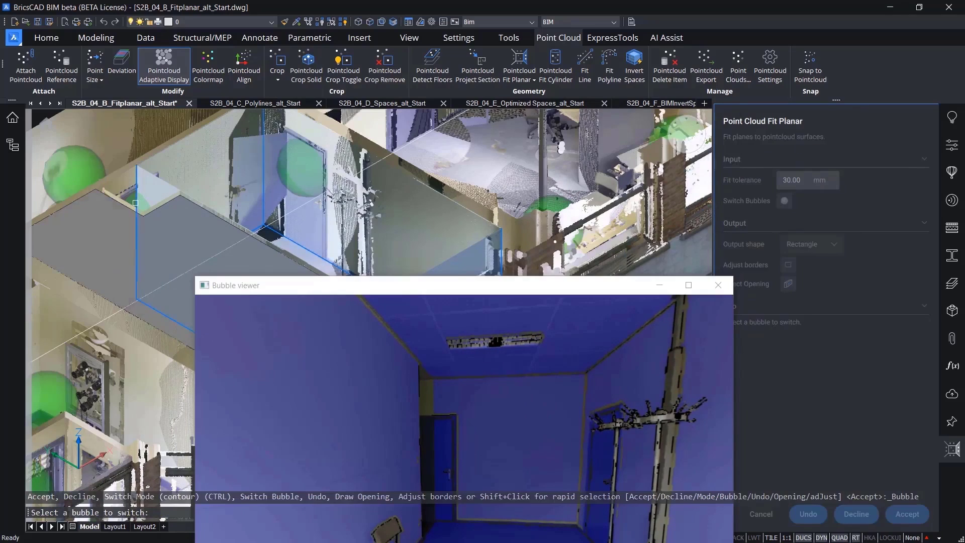
pyautogui.scroll(5, 137, 203)
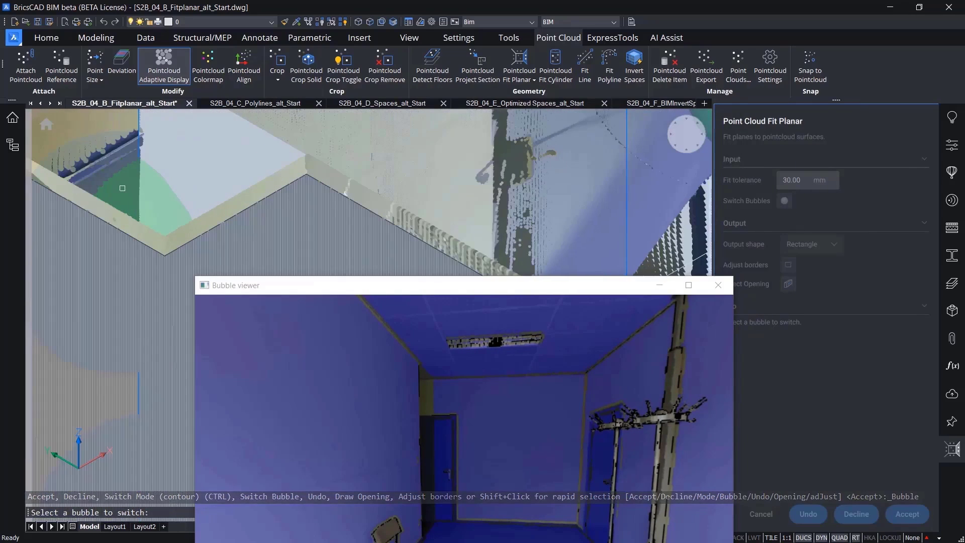
pyautogui.click(122, 188)
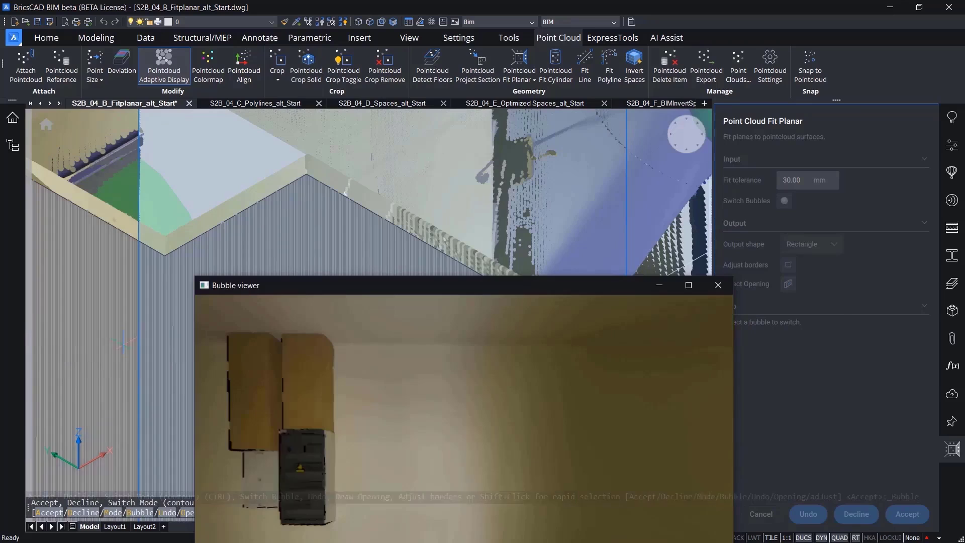
# Step: Fit planes to the long recess wall and the short wall above the door, connecting them to the room's plane fit
pyautogui.moveTo(423, 292); pyautogui.dragTo(402, 141)
pyautogui.moveTo(586, 254); pyautogui.dragTo(324, 314)
pyautogui.click(351, 214)
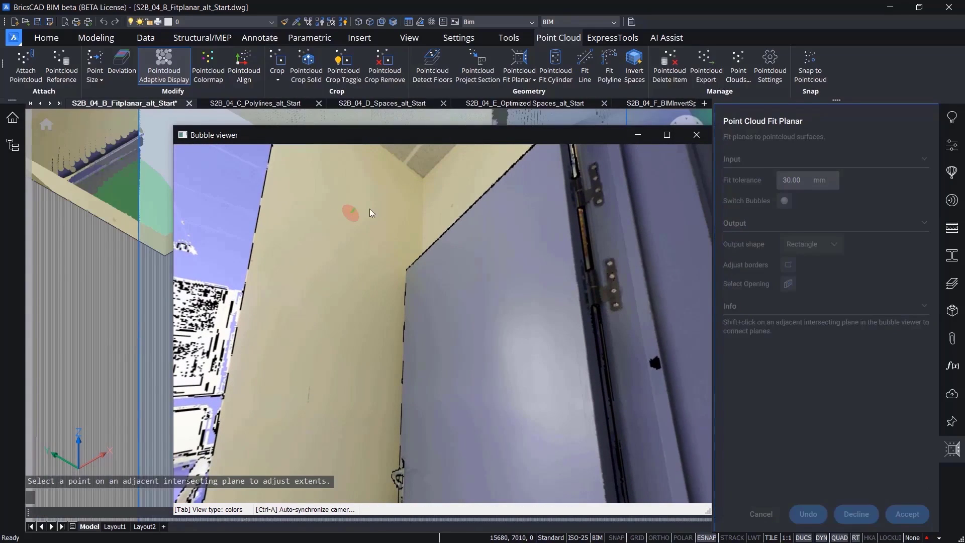
pyautogui.click(451, 188)
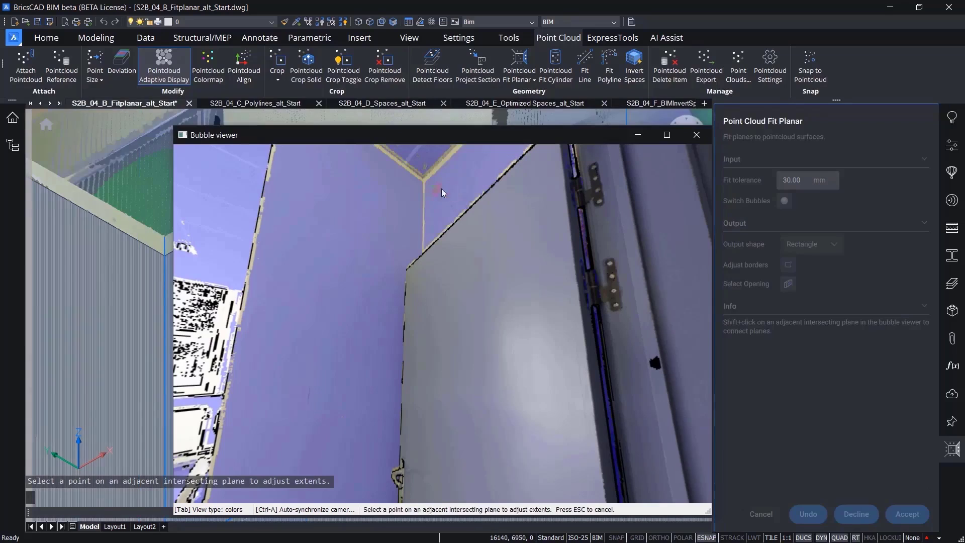
# Step: Check and accept the fitted room planes as a closed solid, then close the bubble viewer and end the plane fit
pyautogui.moveTo(458, 133); pyautogui.dragTo(495, 217)
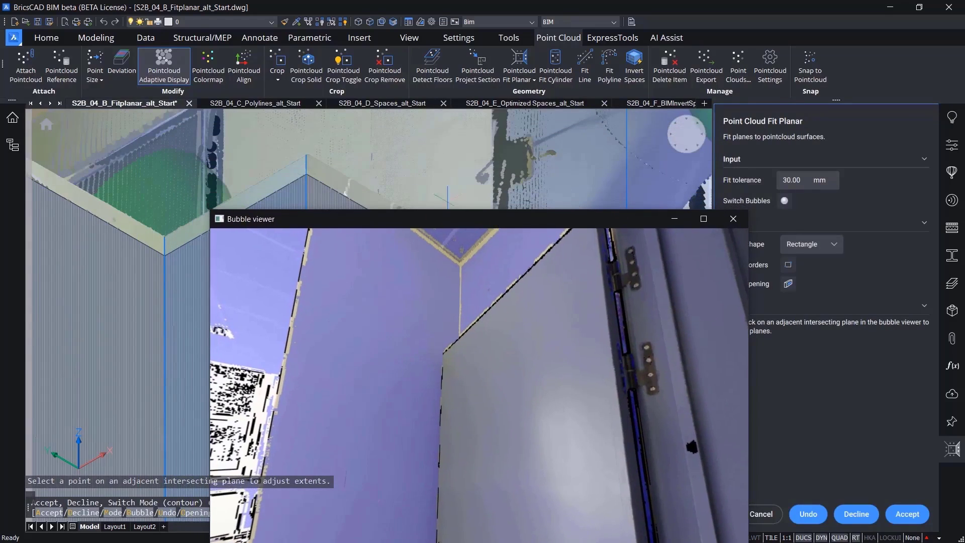
pyautogui.moveTo(201, 166); pyautogui.dragTo(121, 194, button='middle')
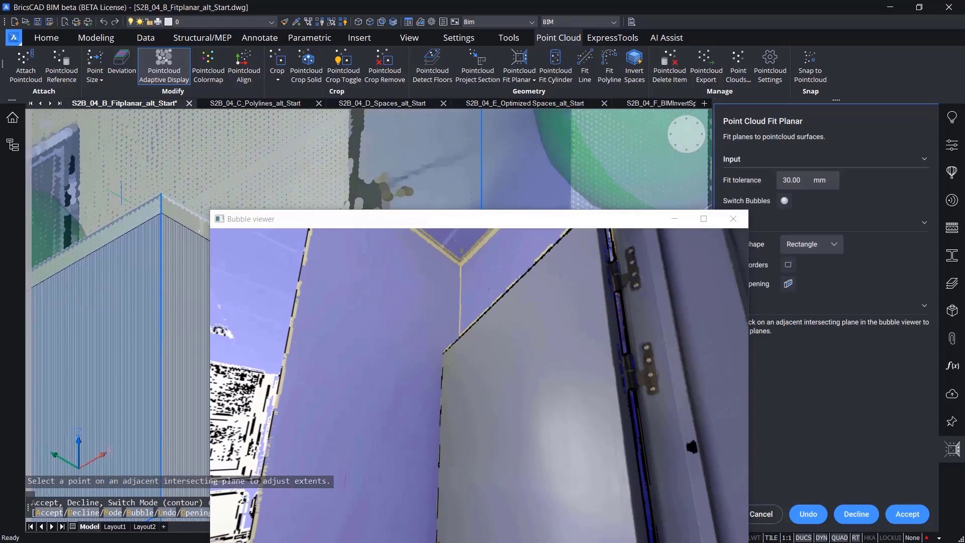
pyautogui.scroll(-4, 121, 193)
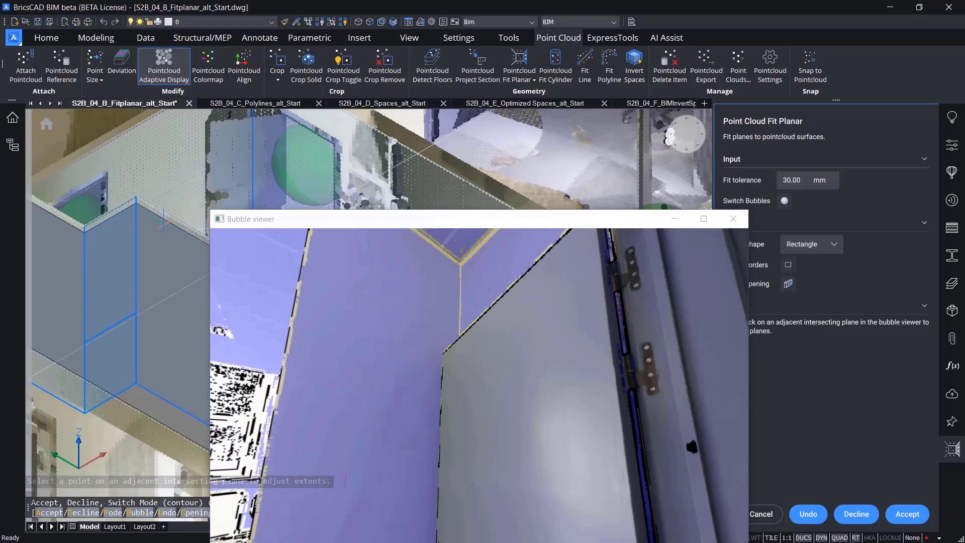
pyautogui.moveTo(164, 221); pyautogui.dragTo(118, 257, button='middle')
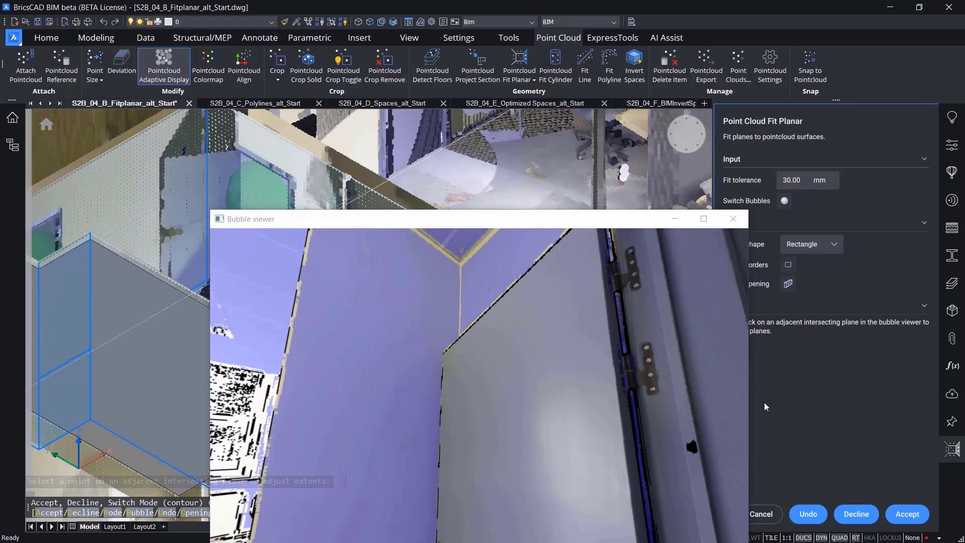
pyautogui.click(907, 514)
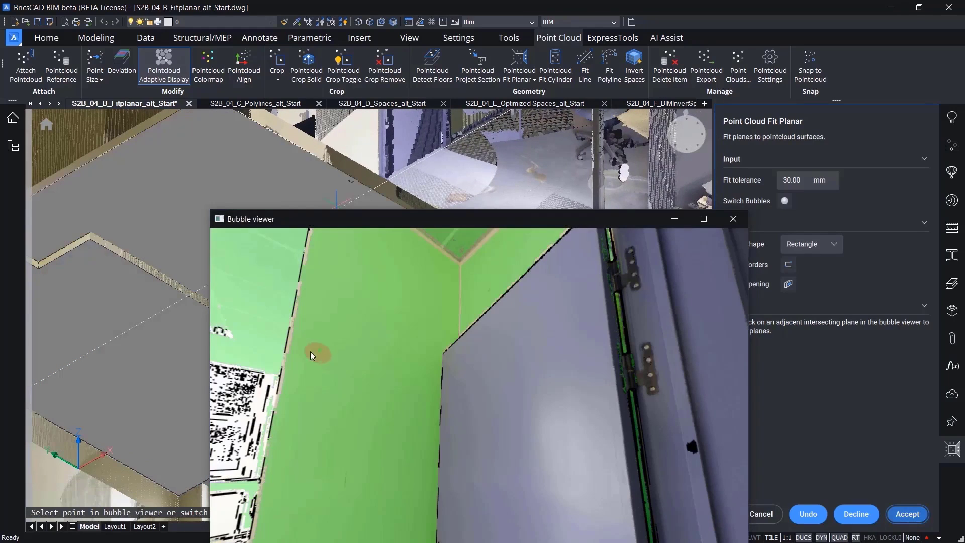
pyautogui.click(734, 220)
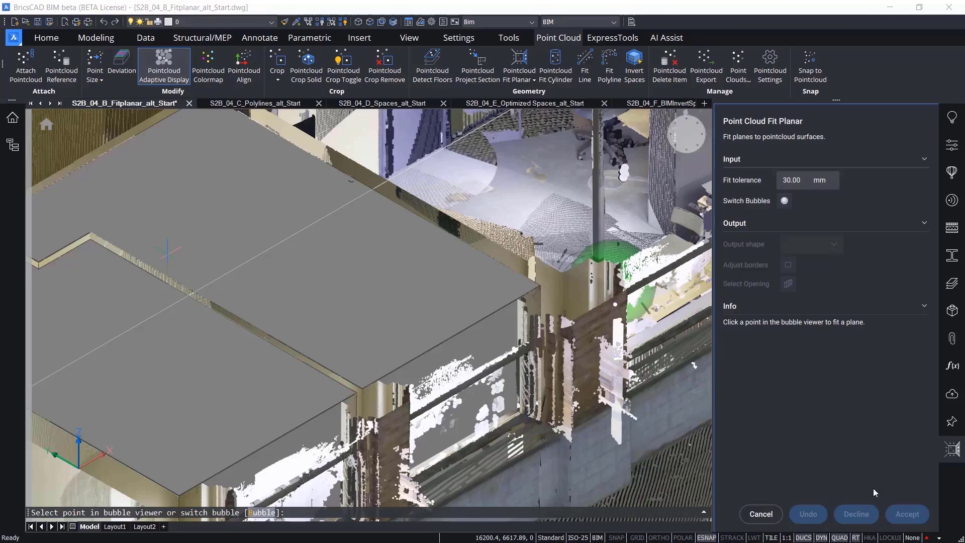
pyautogui.click(760, 514)
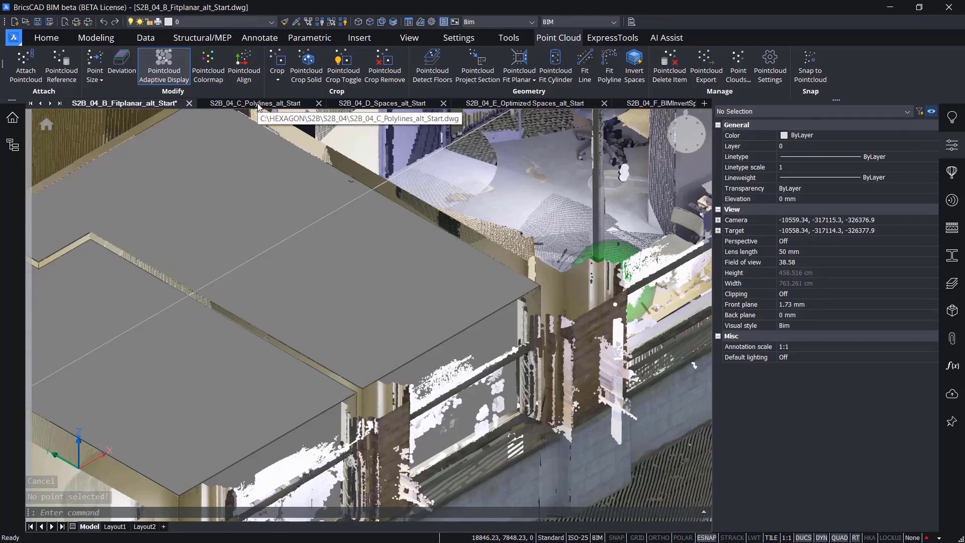
# Step: In the S2B_04_C_Polylines_alt_Start drawing, extrude the closed polyline in the gap up to the height of the neighbouring room solids
pyautogui.click(258, 103)
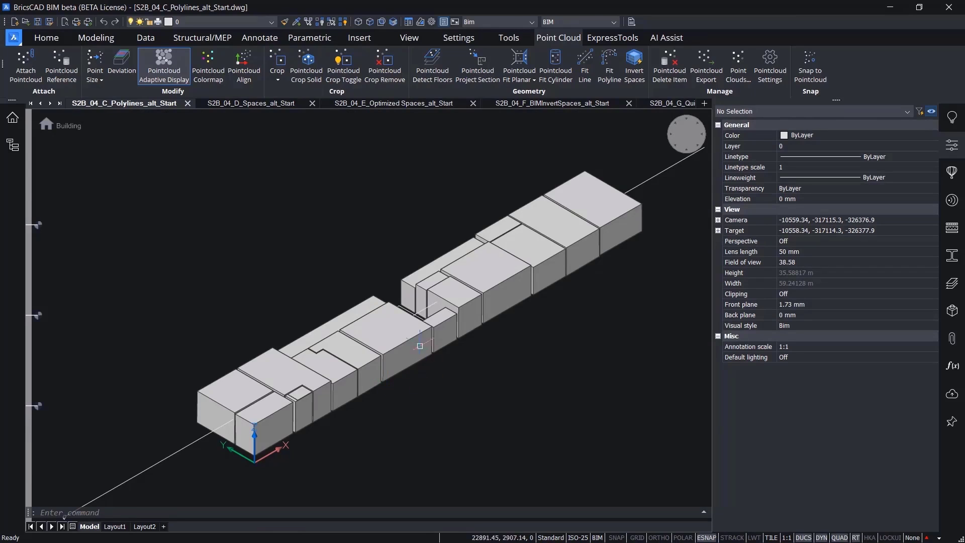
pyautogui.scroll(5, 412, 310)
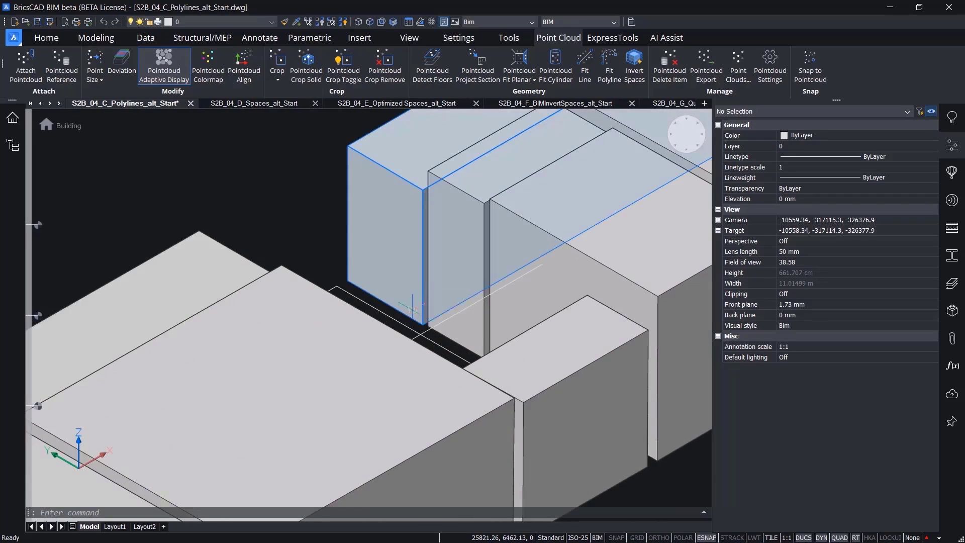
pyautogui.moveTo(413, 314)
pyautogui.keyDown('shift'); pyautogui.mouseDown(button='middle')
pyautogui.moveTo(411, 329)
pyautogui.moveTo(402, 328)
pyautogui.mouseUp(button='middle'); pyautogui.keyUp('shift')
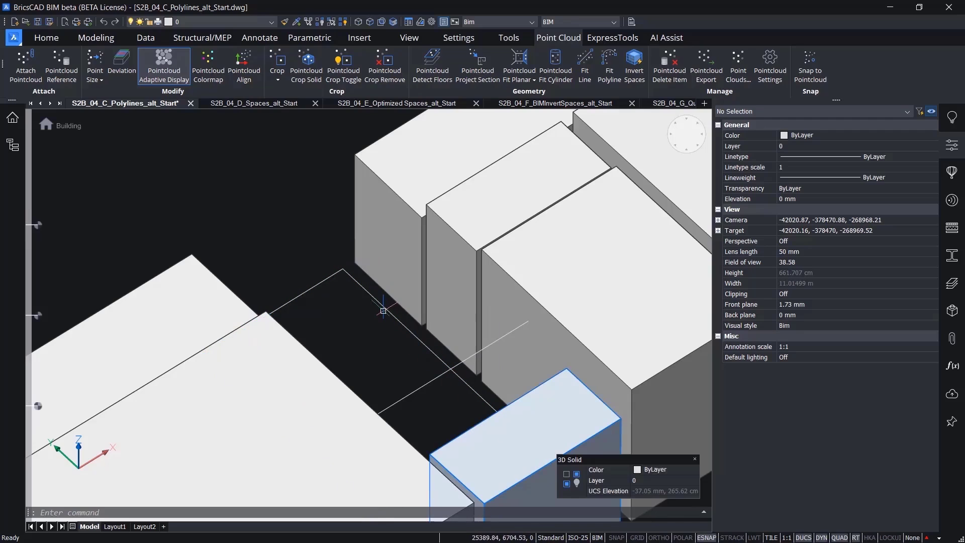
pyautogui.moveTo(399, 314)
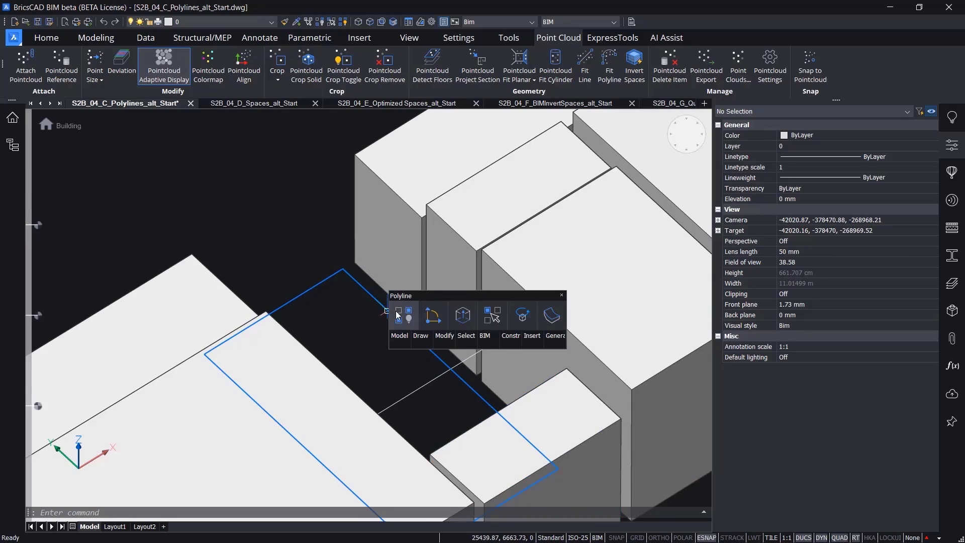
pyautogui.click(462, 315)
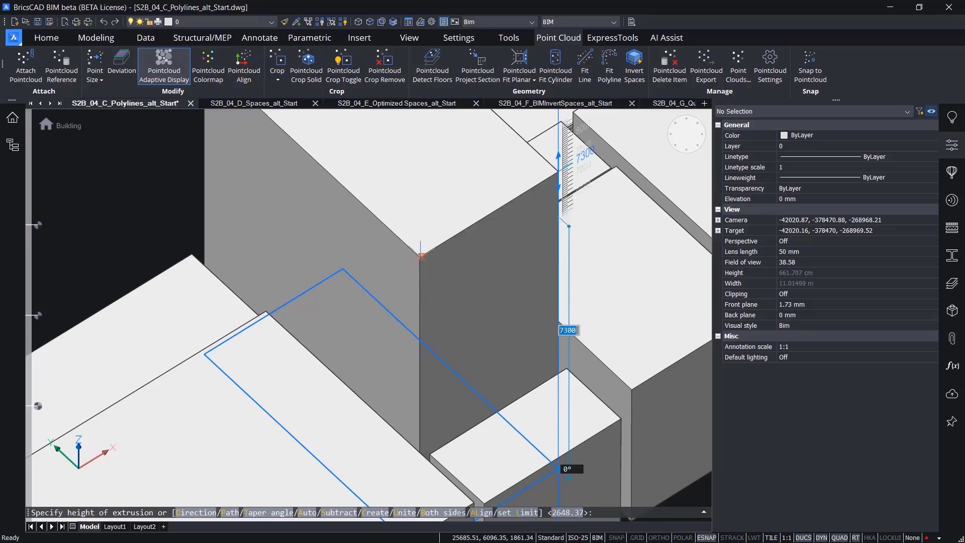
pyautogui.click(227, 286)
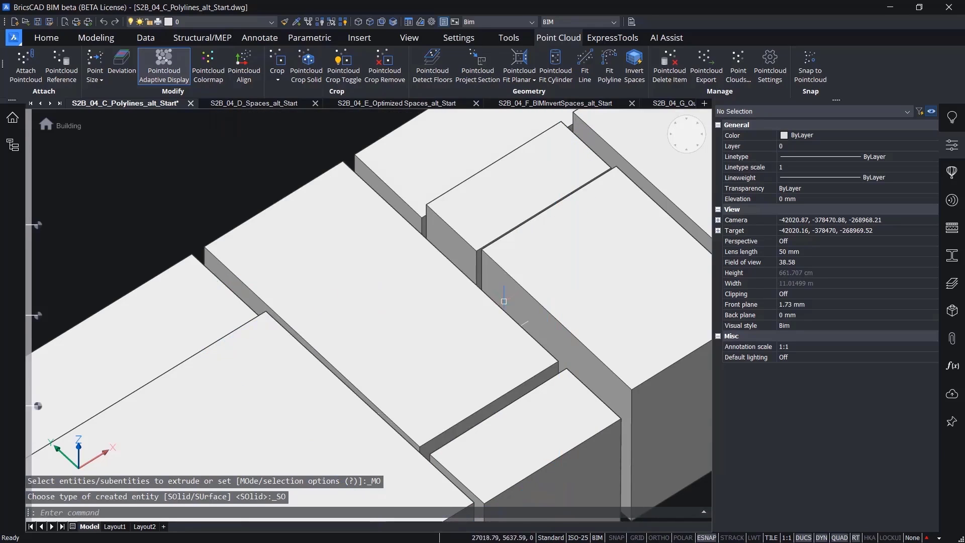
pyautogui.scroll(-5, 504, 301)
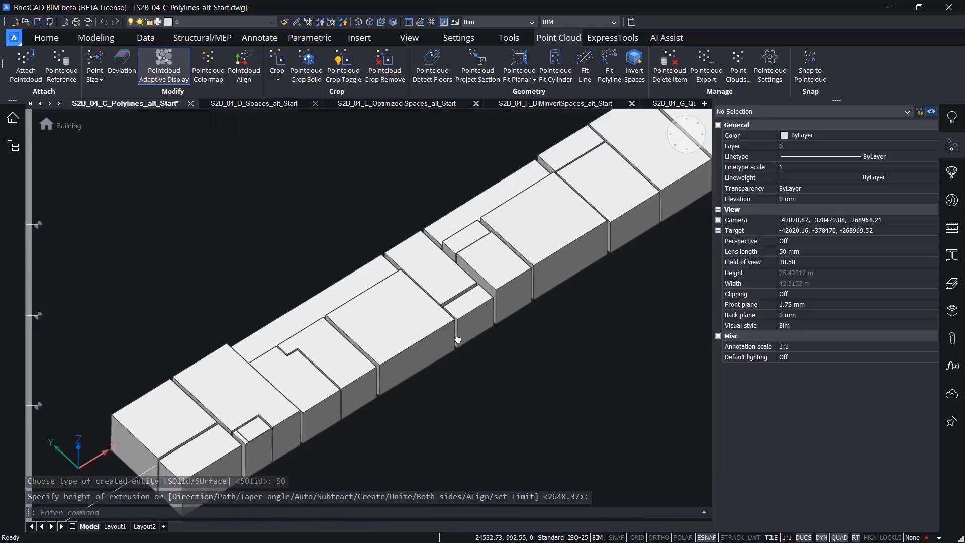
pyautogui.moveTo(458, 341); pyautogui.dragTo(442, 377, button='middle')
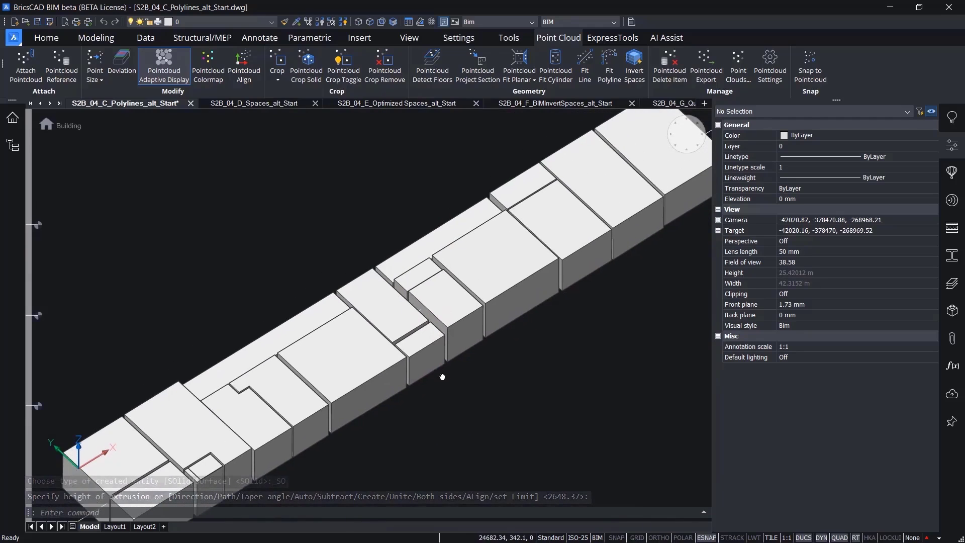
# Step: Switch to the S2B_04_D_Spaces_alt_Start drawing, examine its room solids up close and bring up the drawing optimization tools
pyautogui.click(268, 104)
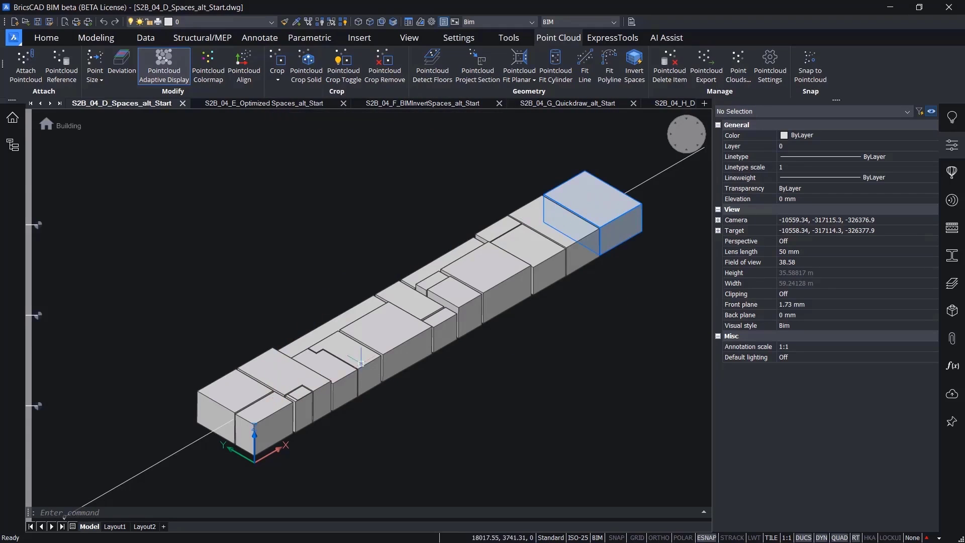
pyautogui.moveTo(422, 328)
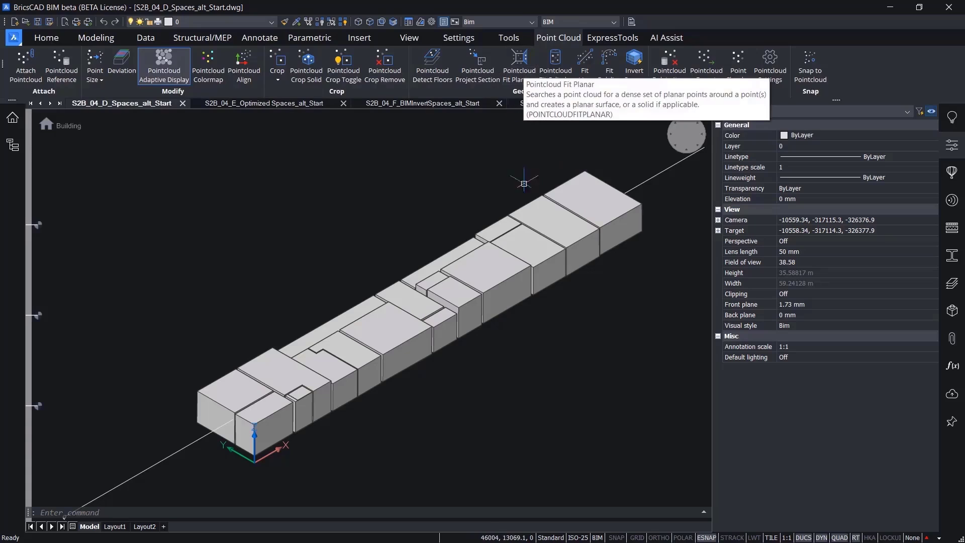
pyautogui.scroll(5, 536, 281)
pyautogui.scroll(3, 536, 281)
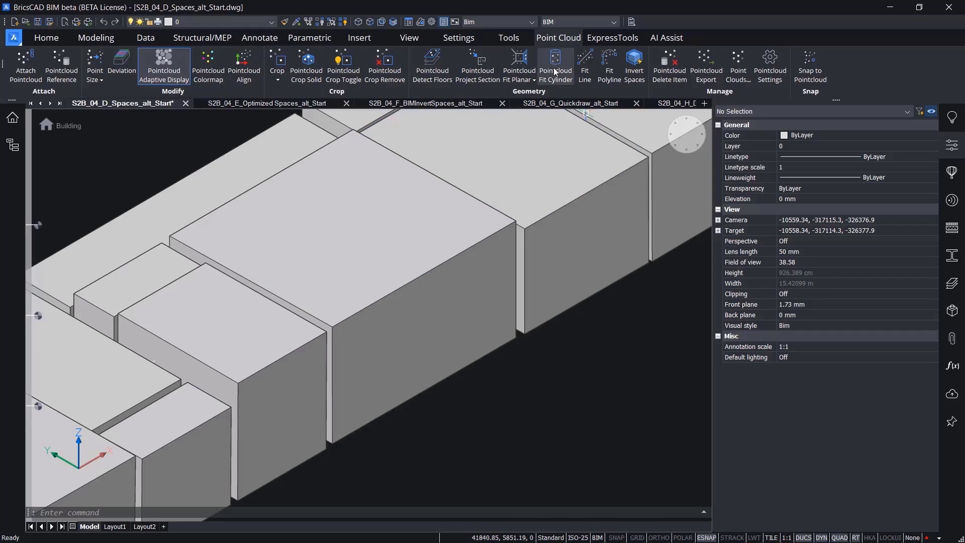
pyautogui.click(508, 39)
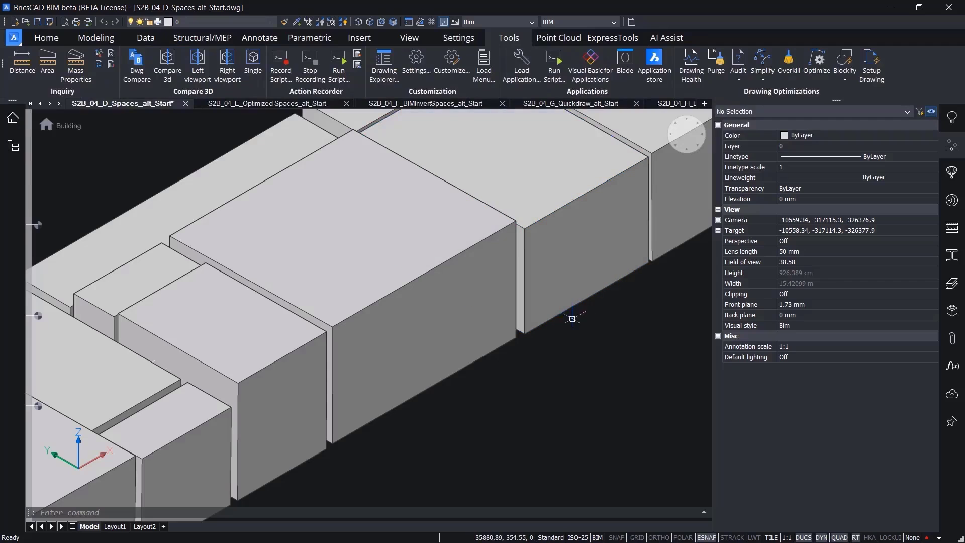
pyautogui.scroll(-2, 570, 321)
pyautogui.scroll(-2, 583, 332)
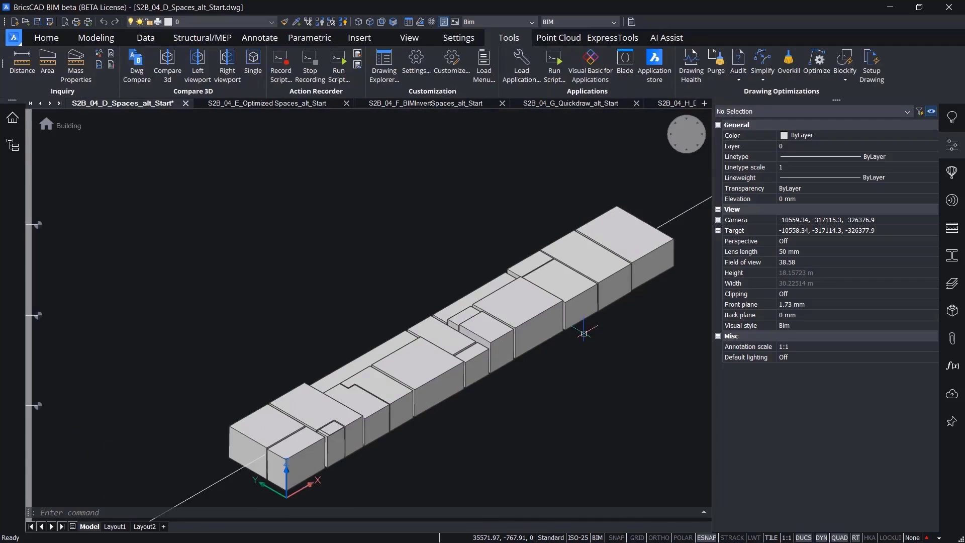
# Step: Optimize the entire drawing with a 4.9° angle tolerance, 50 mm distance tolerance and 1 mm rounding precision, previewing the result before accepting it
pyautogui.click(817, 72)
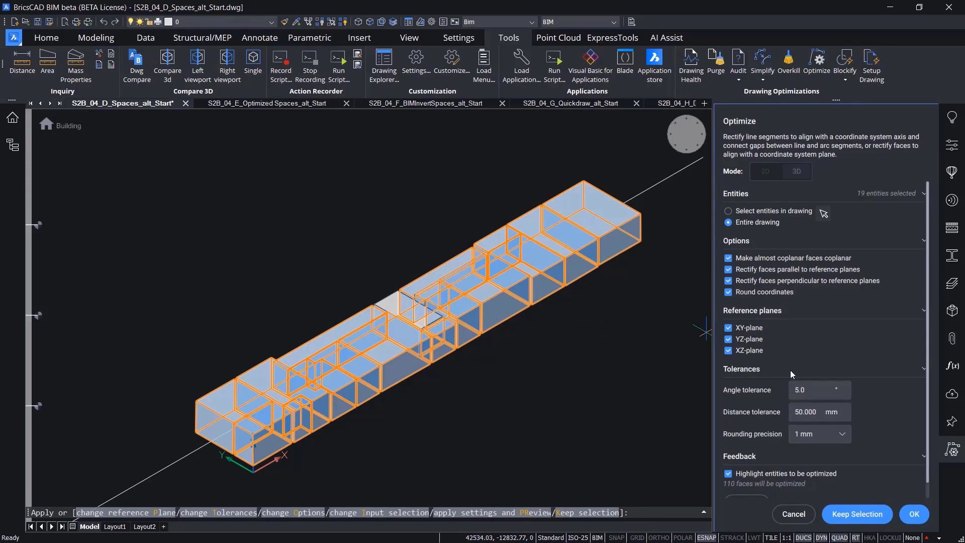
pyautogui.scroll(-2, 790, 374)
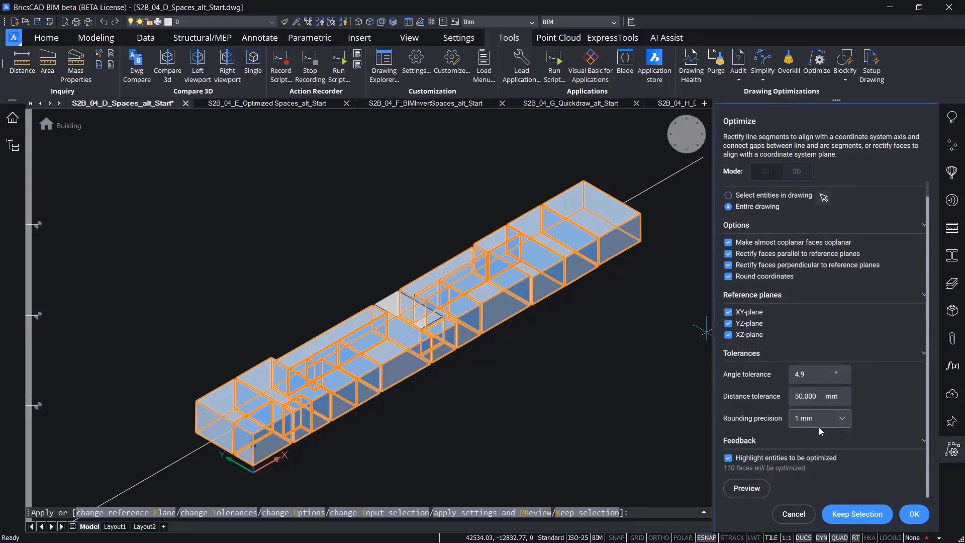
pyautogui.scroll(2, 570, 329)
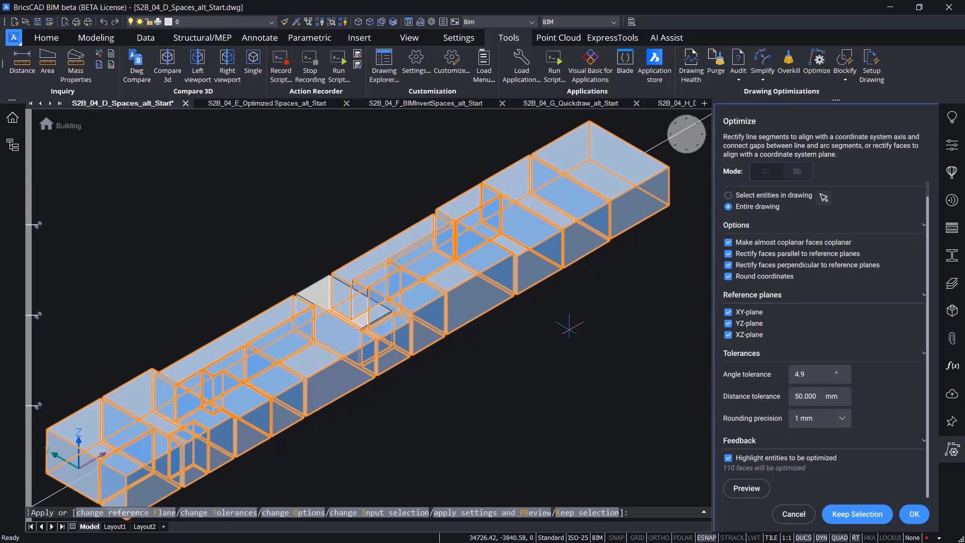
pyautogui.click(746, 489)
pyautogui.click(742, 489)
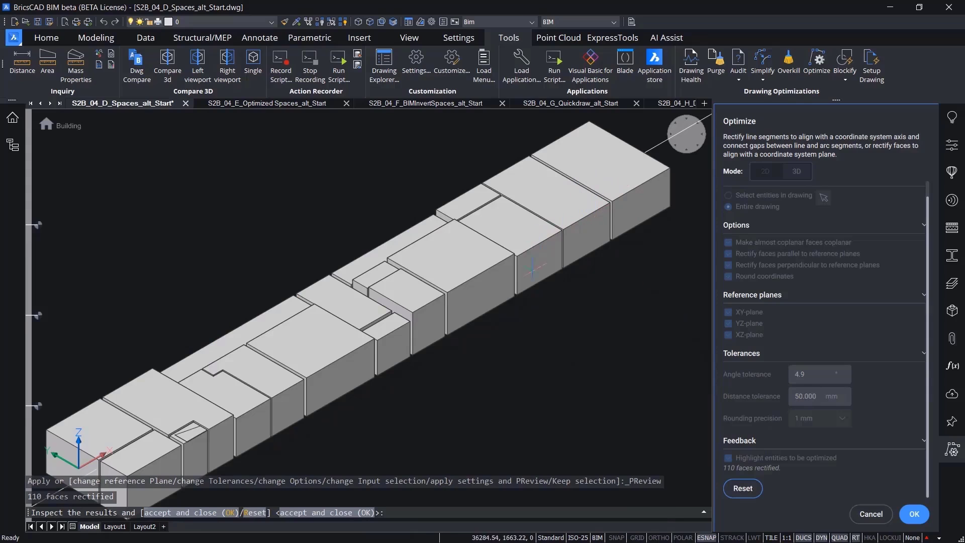
pyautogui.click(913, 513)
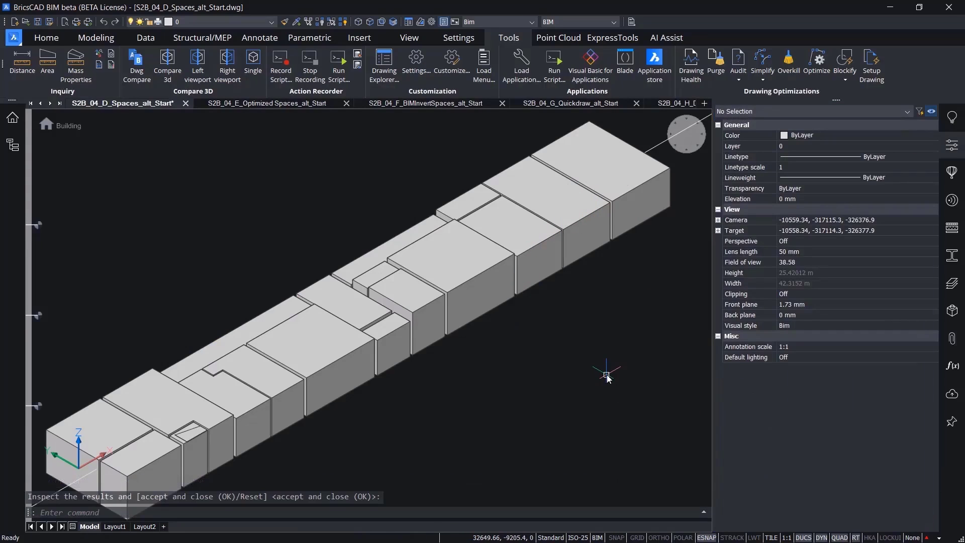
# Step: Invert the spaces of the entire S2B_04_E_Optimized Spaces_alt_Start drawing into walls and slabs, and inspect the interior by toggling the section's clipping on and off
pyautogui.hotkey('ctrl', 'Tab')
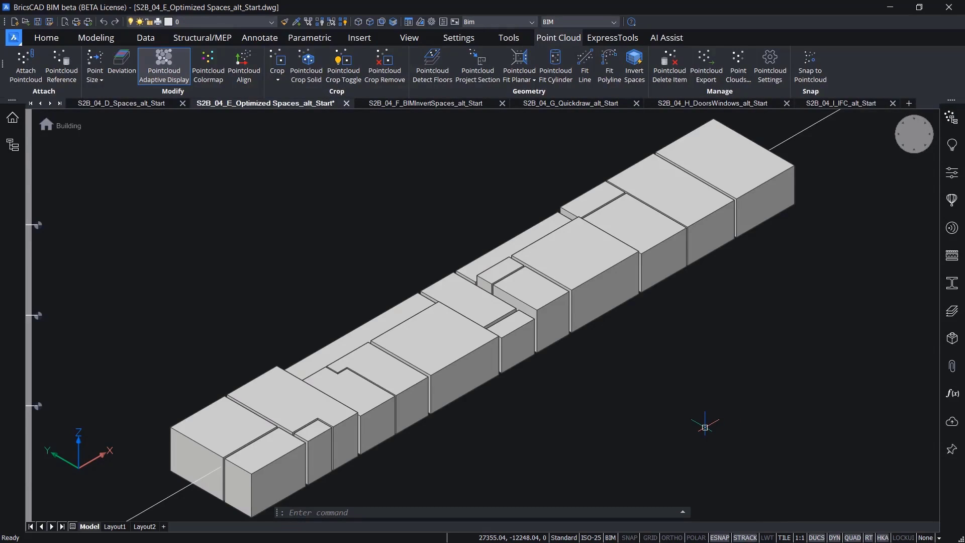
pyautogui.click(635, 63)
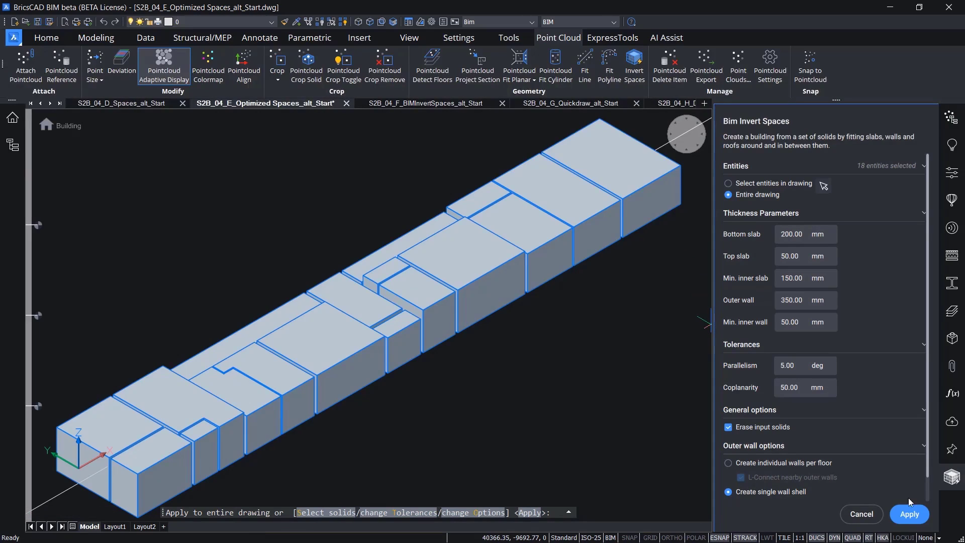
pyautogui.click(909, 514)
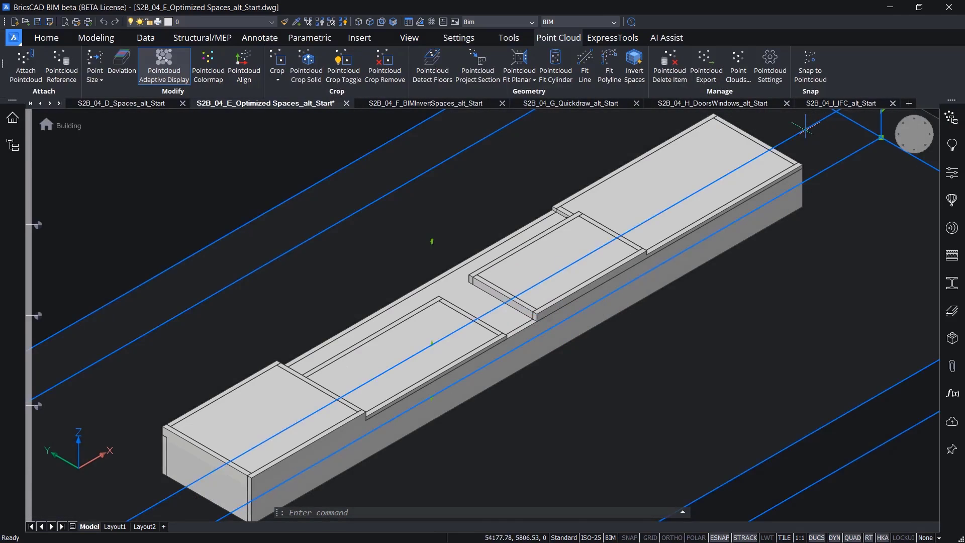
pyautogui.doubleClick(805, 130)
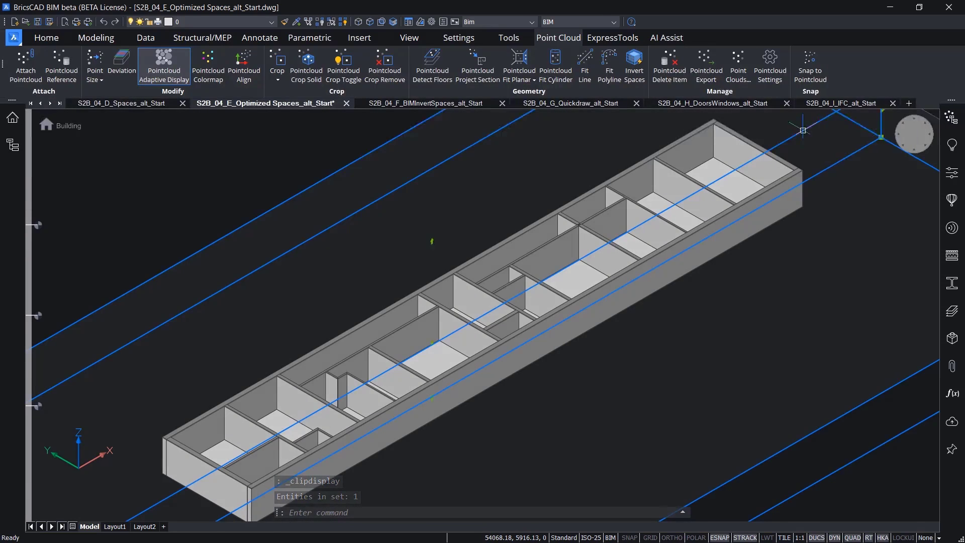
pyautogui.doubleClick(802, 130)
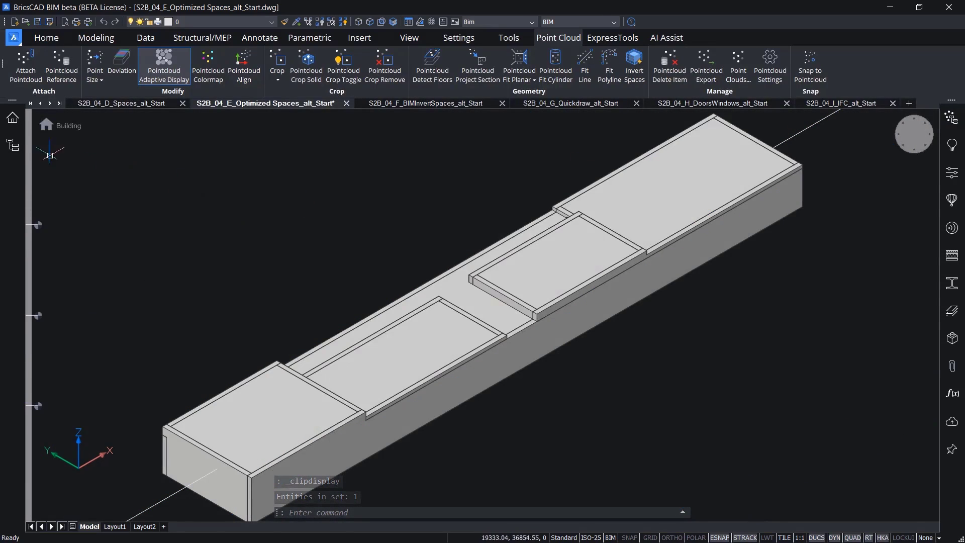
# Step: Open the drawing's structure tree, isolate the Slab building elements and orbit around them to inspect the floor and ceiling slabs
pyautogui.click(14, 146)
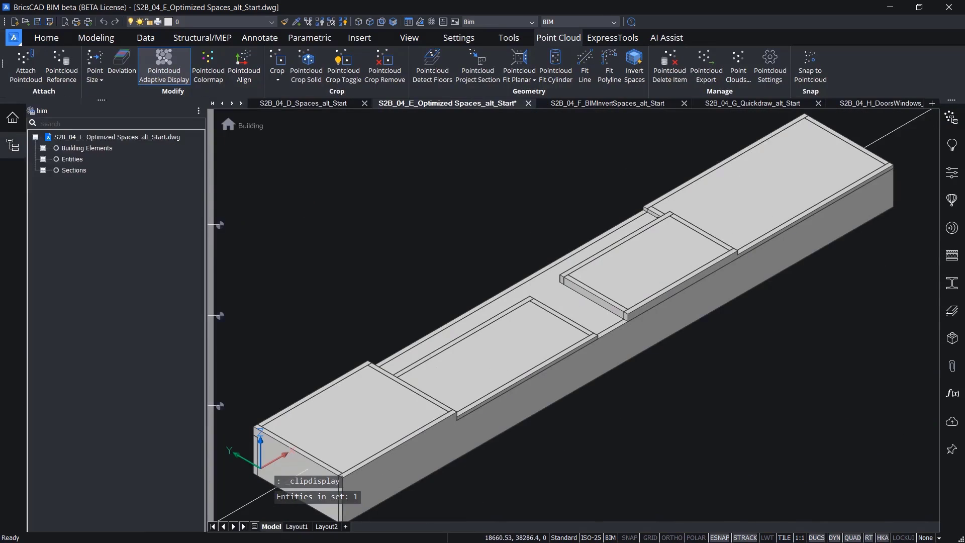
pyautogui.click(198, 111)
pyautogui.click(221, 123)
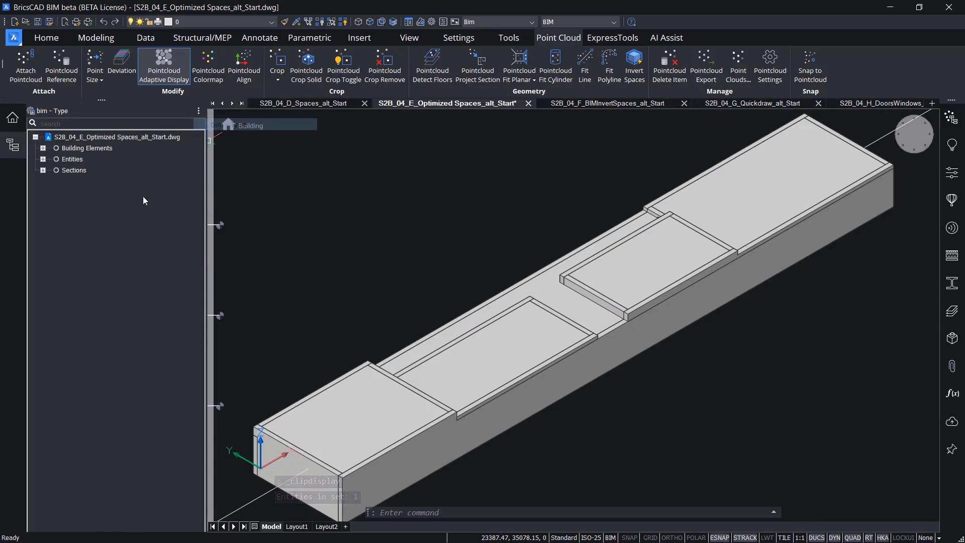
pyautogui.click(42, 148)
pyautogui.rightClick(80, 160)
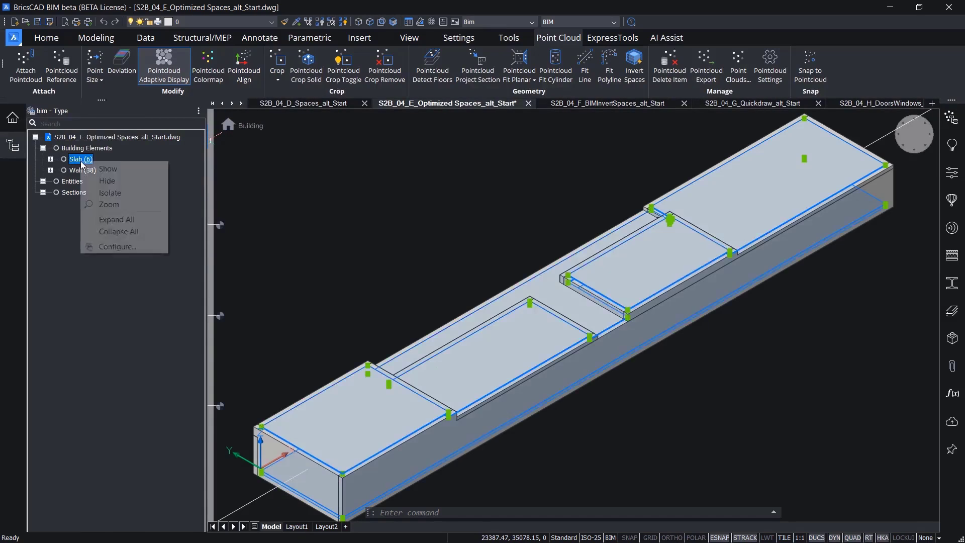
pyautogui.click(115, 194)
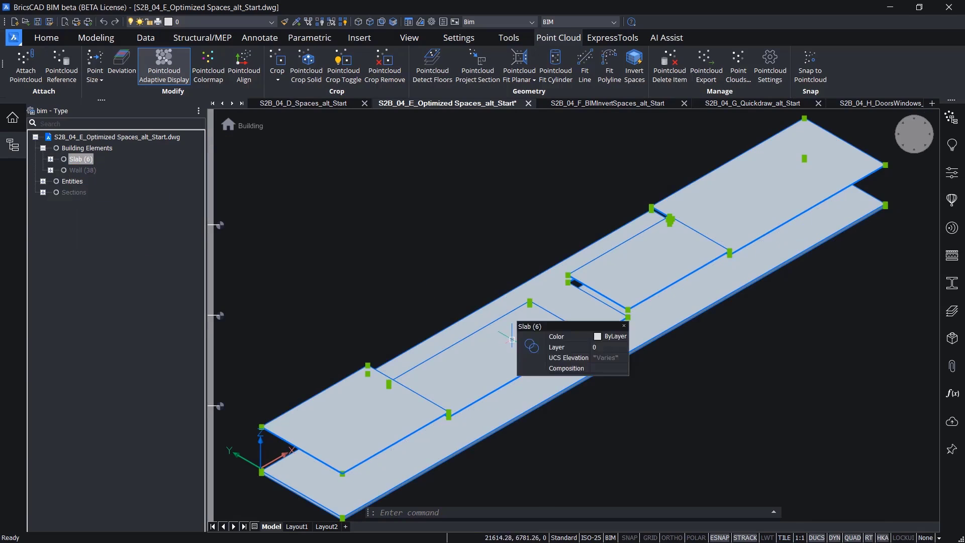
pyautogui.keyDown('shift'); pyautogui.moveTo(518, 320); pyautogui.dragTo(512, 352, button='middle'); pyautogui.keyUp('shift')
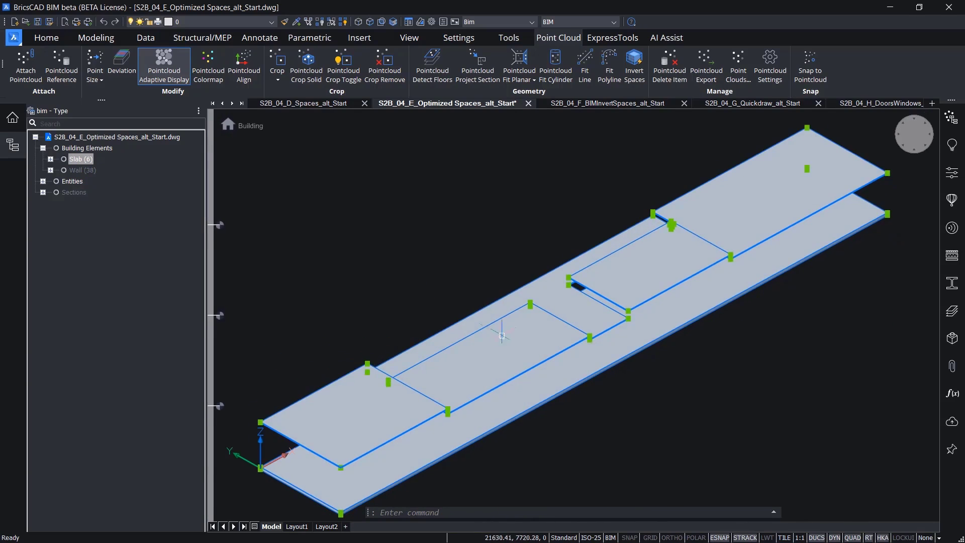
# Step: Show the Wall elements again, isolate them without the slabs, and inspect the interior wall layout up close
pyautogui.rightClick(90, 170)
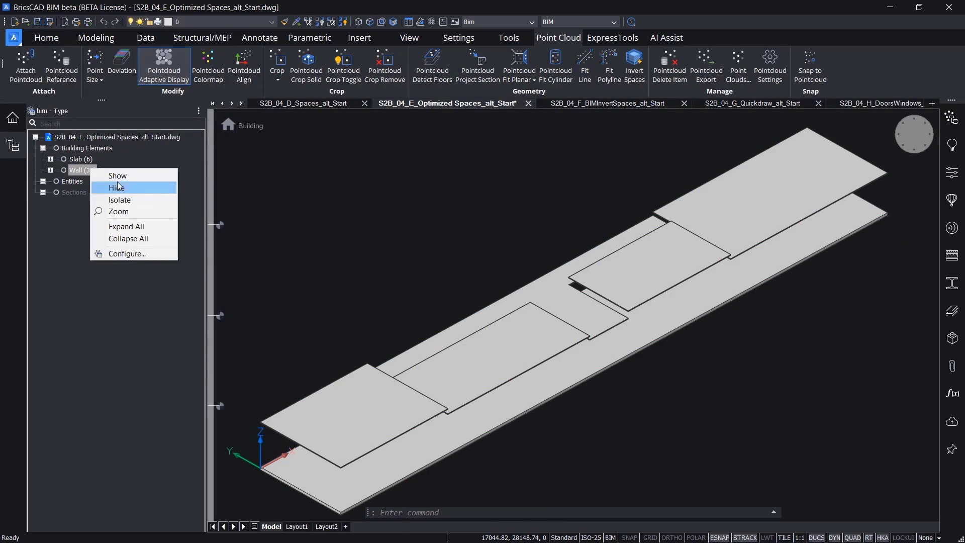
pyautogui.click(120, 176)
pyautogui.rightClick(89, 171)
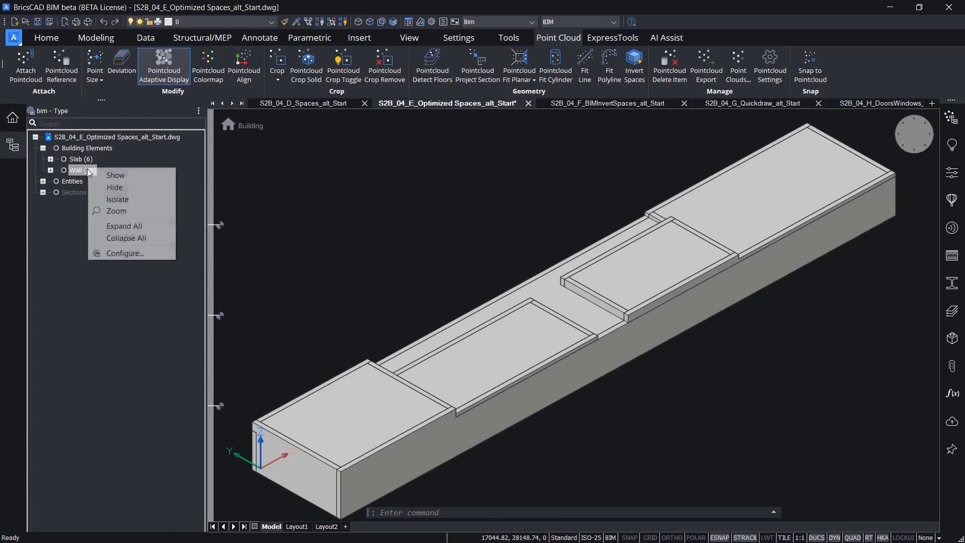
pyautogui.click(114, 199)
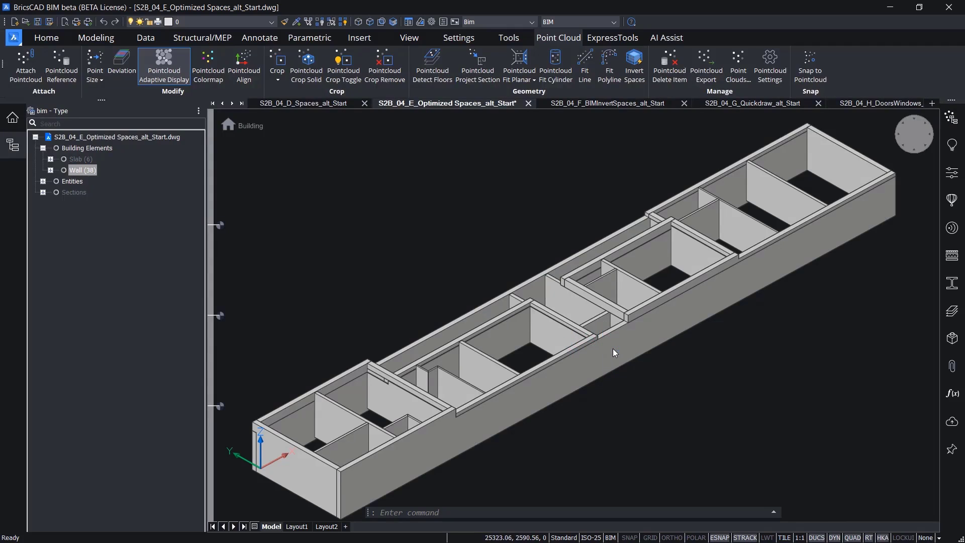
pyautogui.moveTo(611, 352); pyautogui.dragTo(610, 368, button='middle')
pyautogui.moveTo(614, 302)
pyautogui.keyDown('shift'); pyautogui.mouseDown(button='middle')
pyautogui.moveTo(620, 348)
pyautogui.moveTo(598, 309)
pyautogui.mouseUp(button='middle'); pyautogui.keyUp('shift')
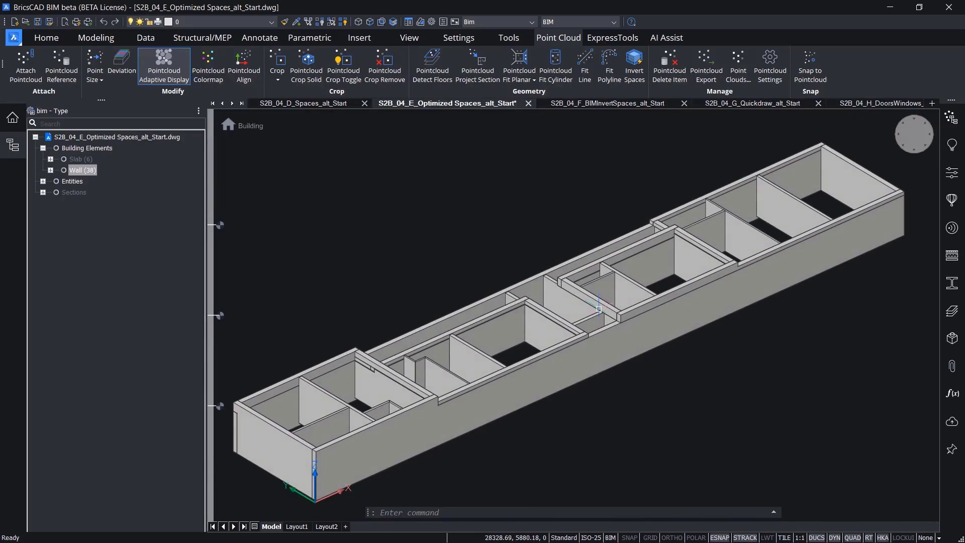
pyautogui.scroll(2, 574, 308)
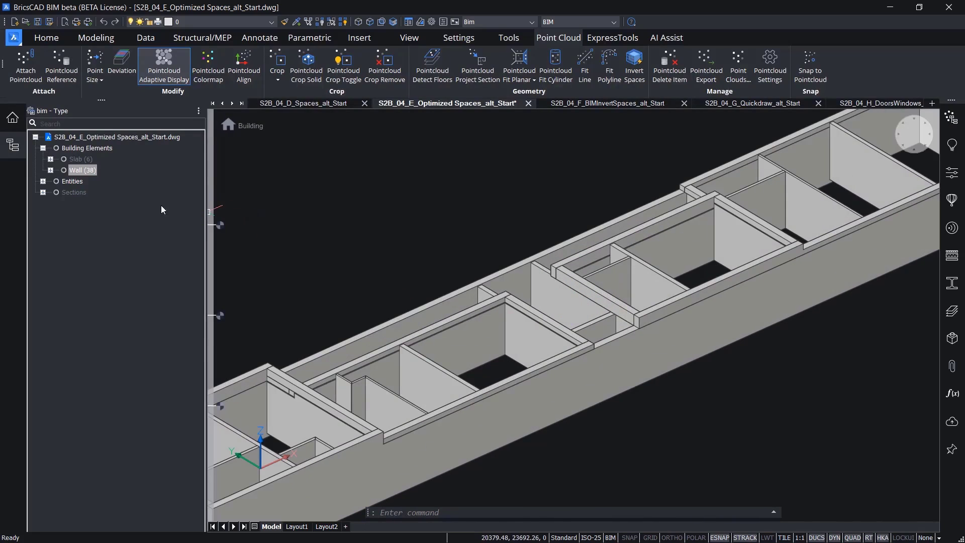
# Step: Make the slabs visible together with the walls and close the structure tree
pyautogui.rightClick(88, 159)
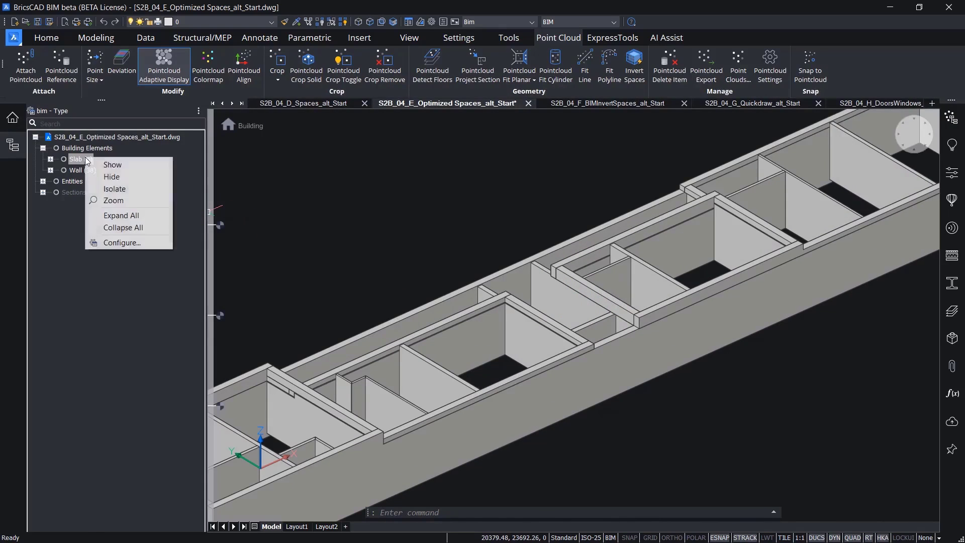
pyautogui.click(115, 189)
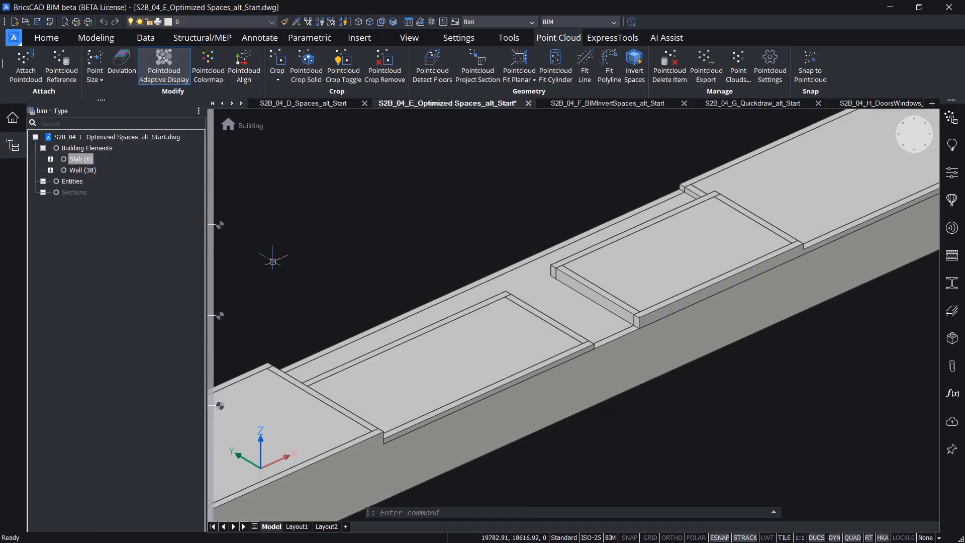
pyautogui.click(14, 146)
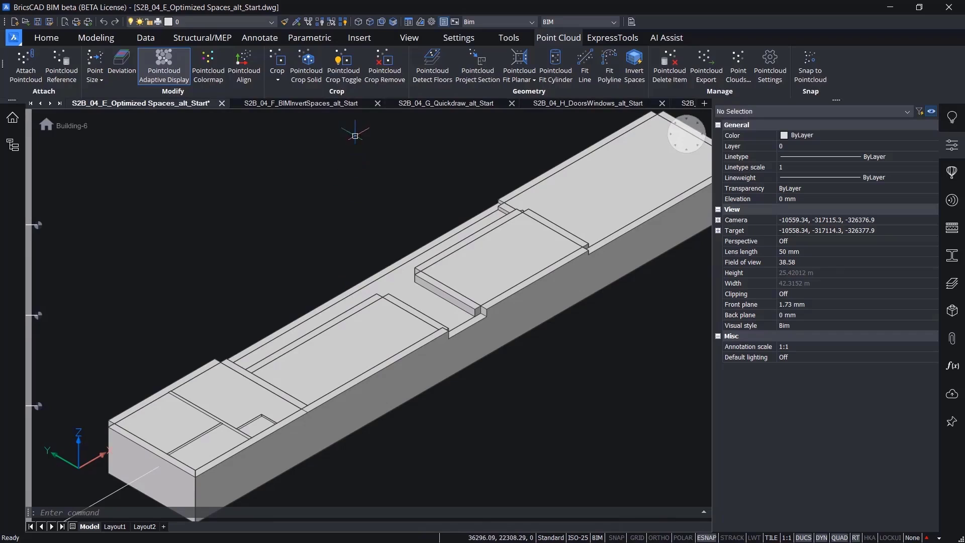
# Step: Switch to the S2B_04_G_Quickdraw_alt_Start drawing and view its point cloud from the top
pyautogui.click(440, 104)
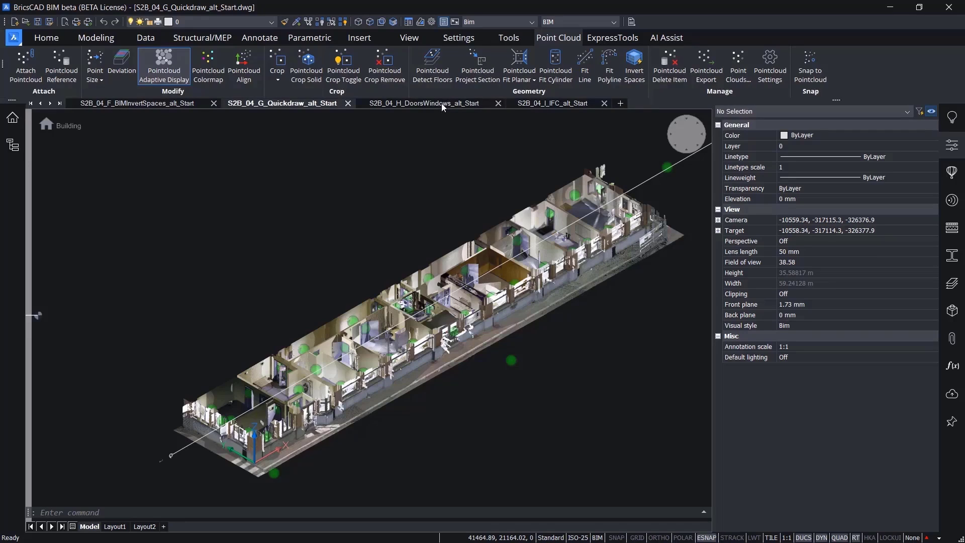
pyautogui.click(668, 121)
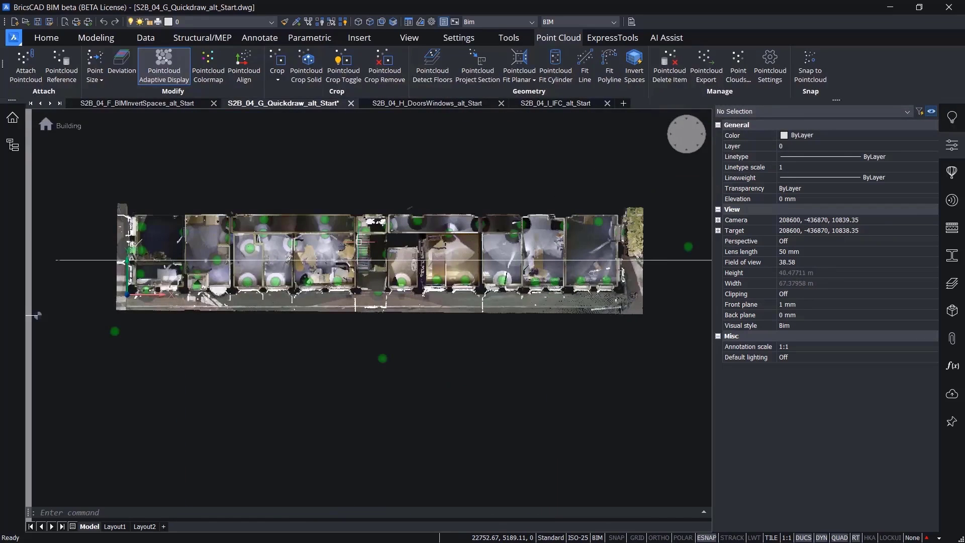
pyautogui.moveTo(359, 242); pyautogui.dragTo(369, 311, button='middle')
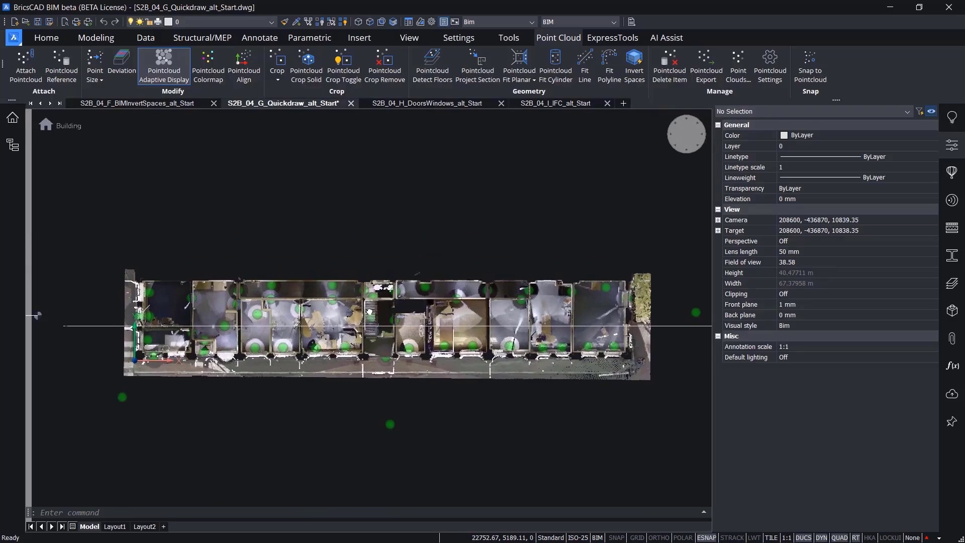
# Step: Quickdraw one rectangular shell around the whole point-cloud floor plan, about 47330 by 6950 mm, with 520 mm walls and 4250 mm floor-to-floor distance
pyautogui.click(112, 40)
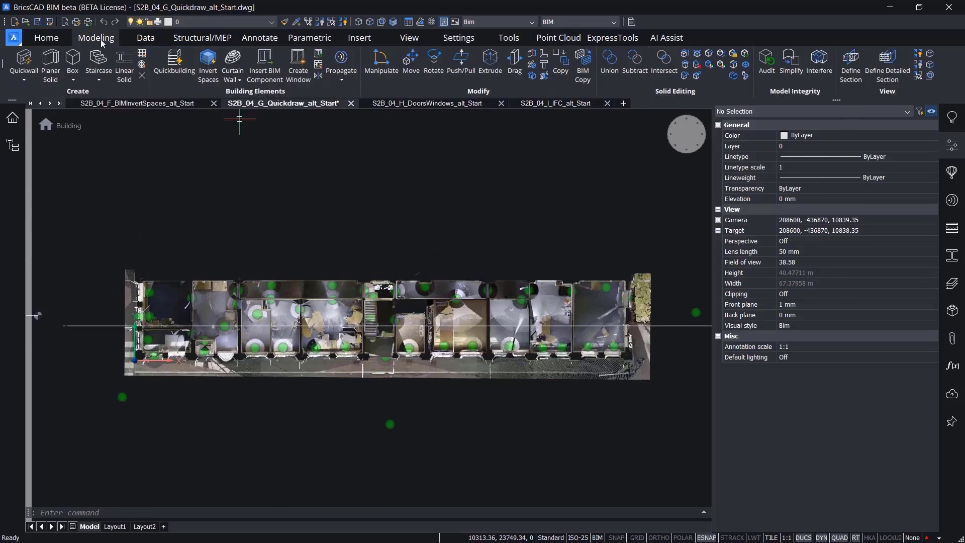
pyautogui.click(24, 79)
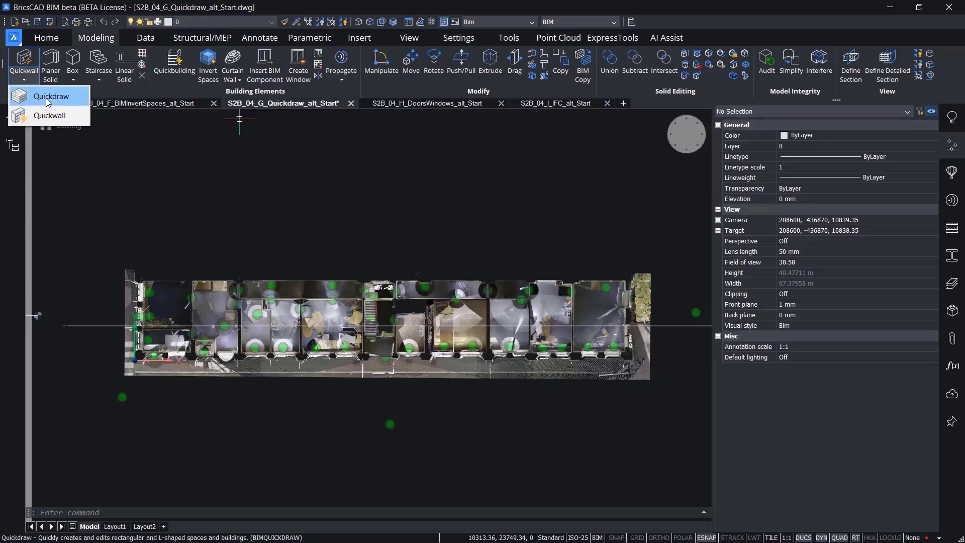
pyautogui.click(48, 102)
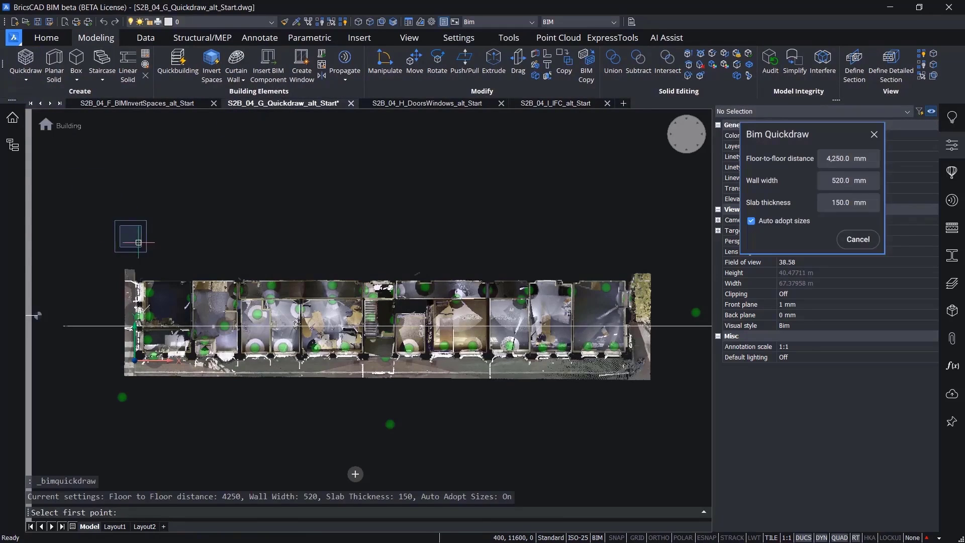
pyautogui.click(146, 286)
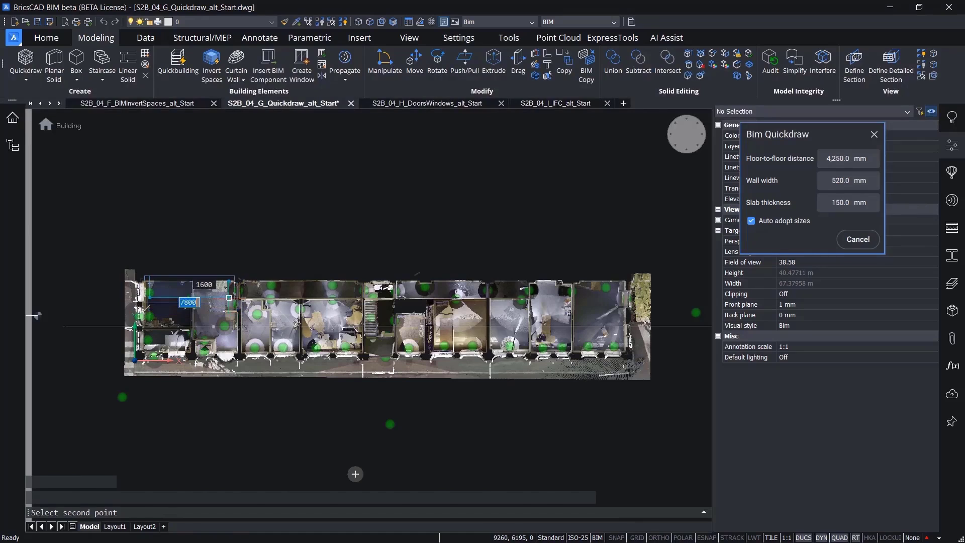
pyautogui.click(231, 299)
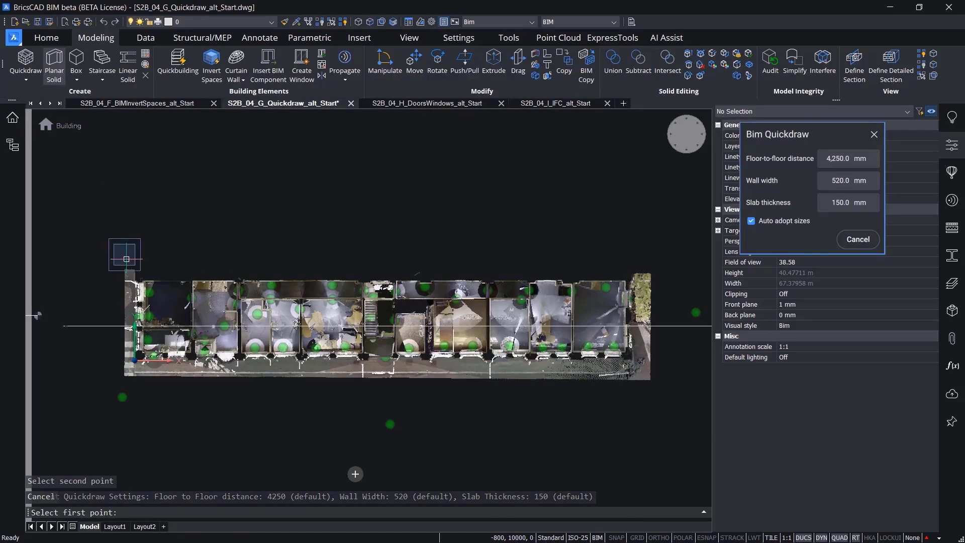
pyautogui.scroll(2, 124, 203)
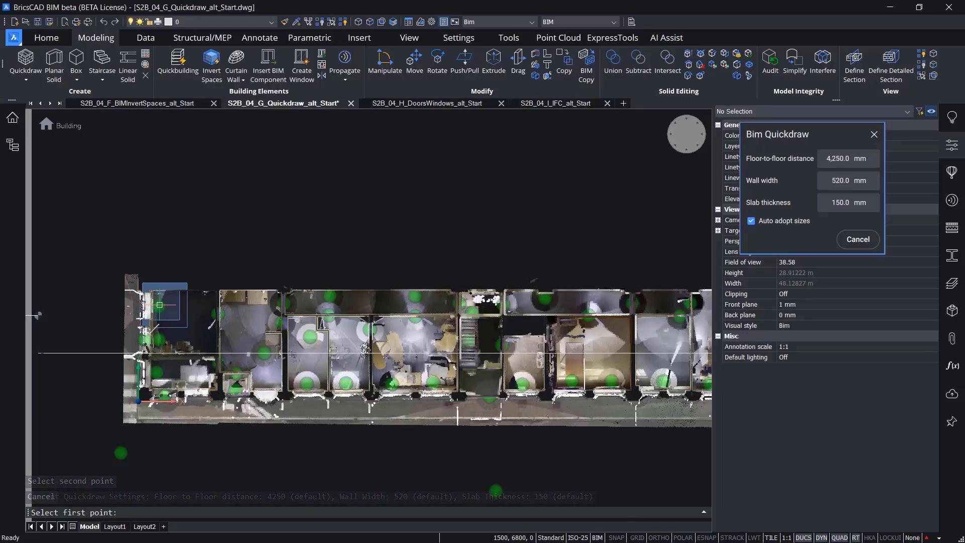
pyautogui.click(151, 291)
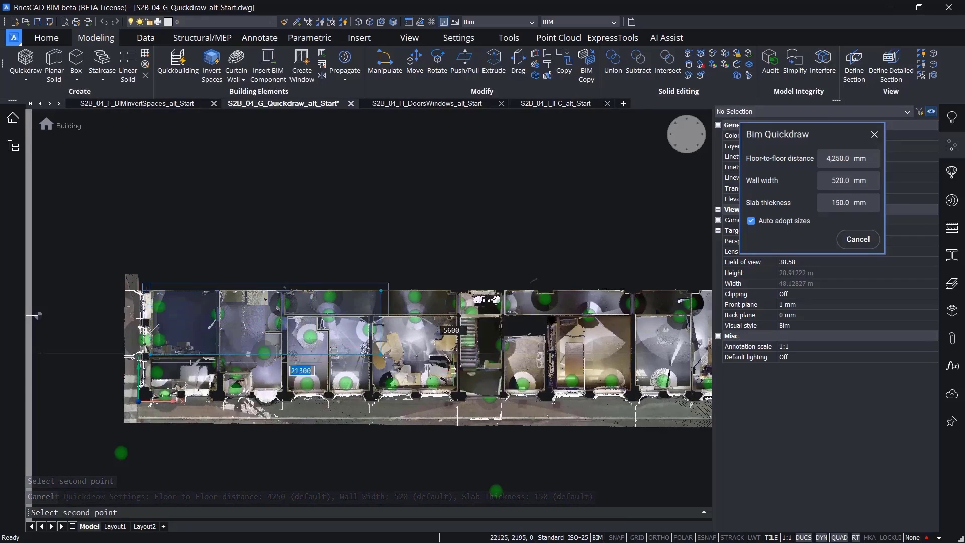
pyautogui.moveTo(472, 375); pyautogui.dragTo(383, 341, button='middle')
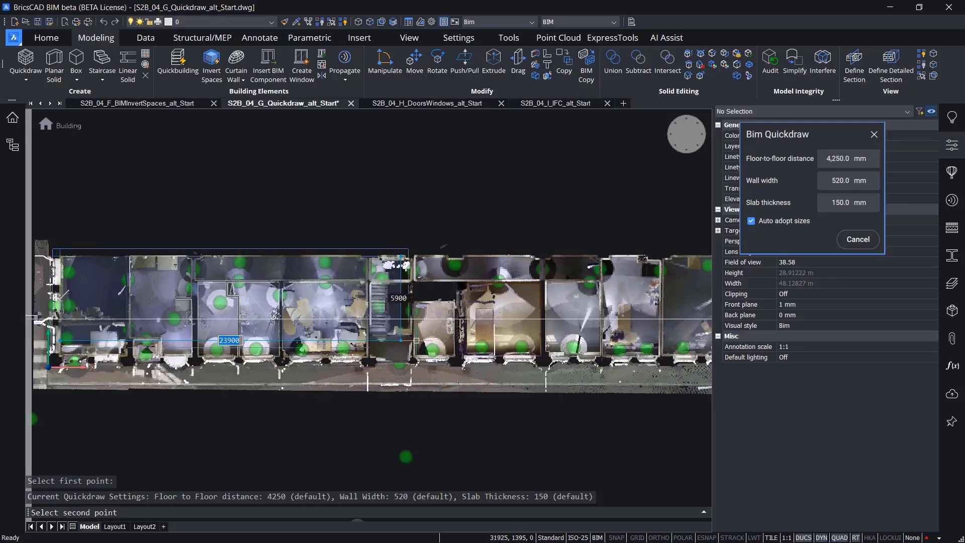
pyautogui.moveTo(569, 361); pyautogui.dragTo(363, 352, button='middle')
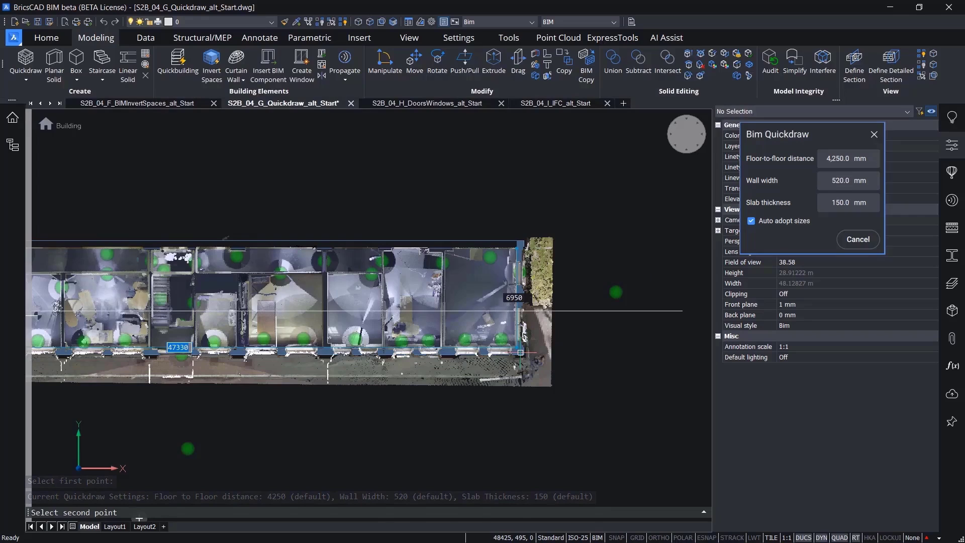
pyautogui.click(520, 352)
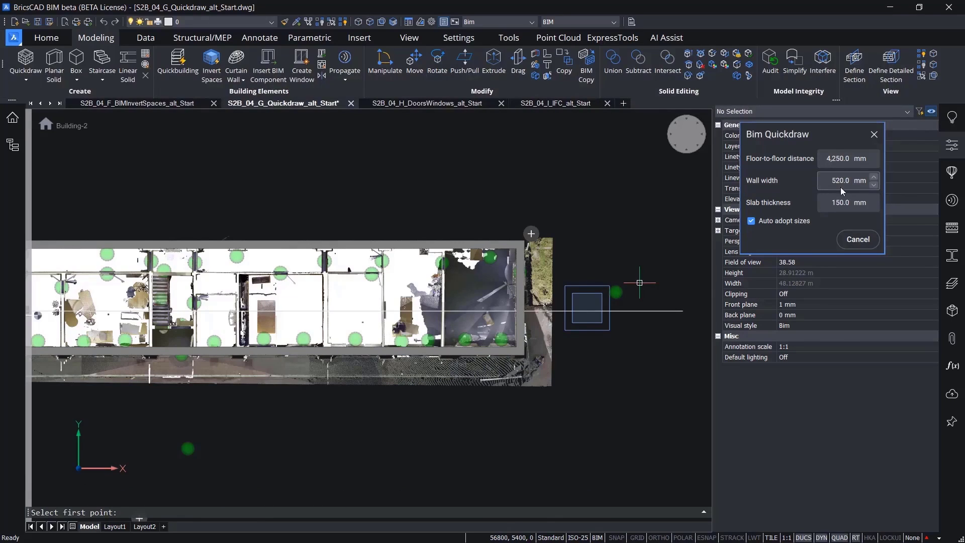
pyautogui.click(856, 239)
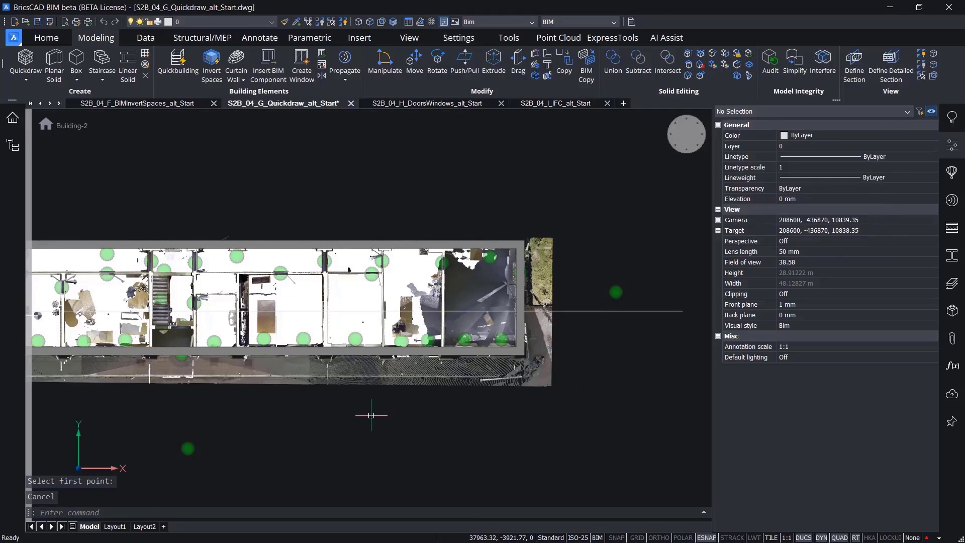
# Step: Quickwall two 225 mm wide cross walls over the scanned walls along both sides of the staircase
pyautogui.scroll(-5, 371, 415)
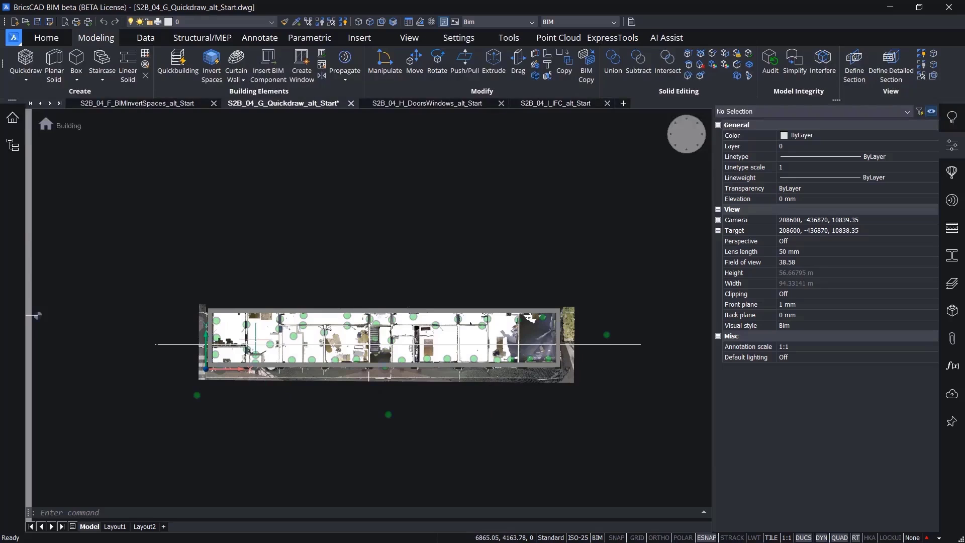
pyautogui.scroll(5, 236, 343)
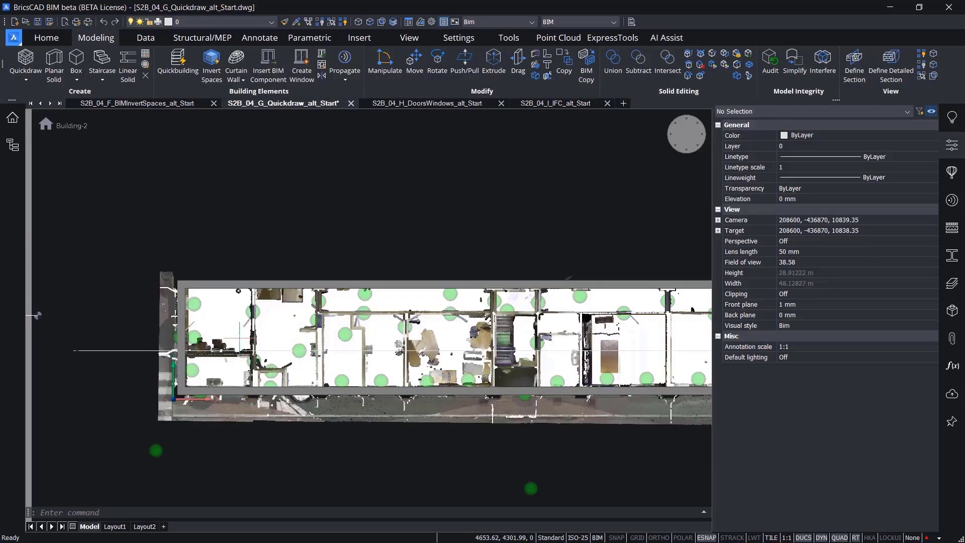
pyautogui.moveTo(244, 341); pyautogui.dragTo(210, 359, button='middle')
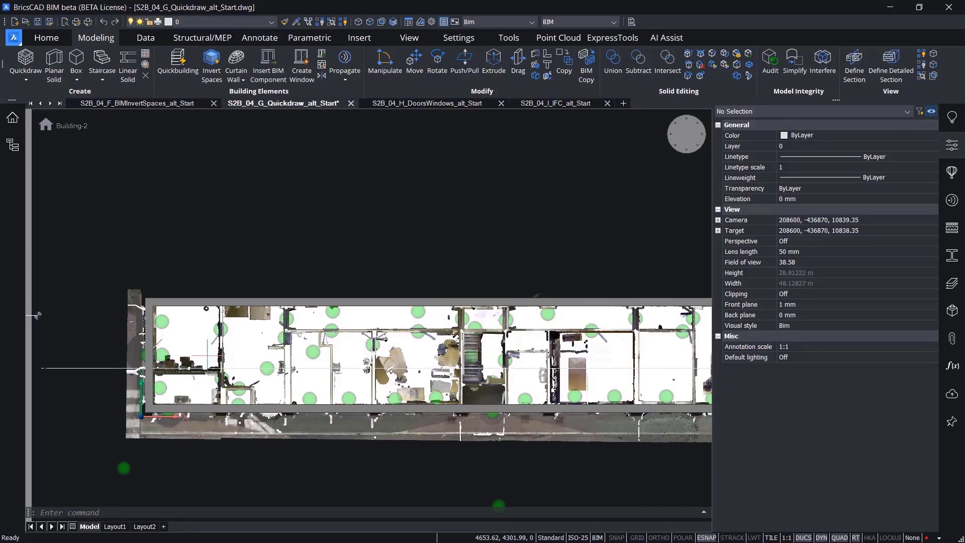
pyautogui.moveTo(289, 351)
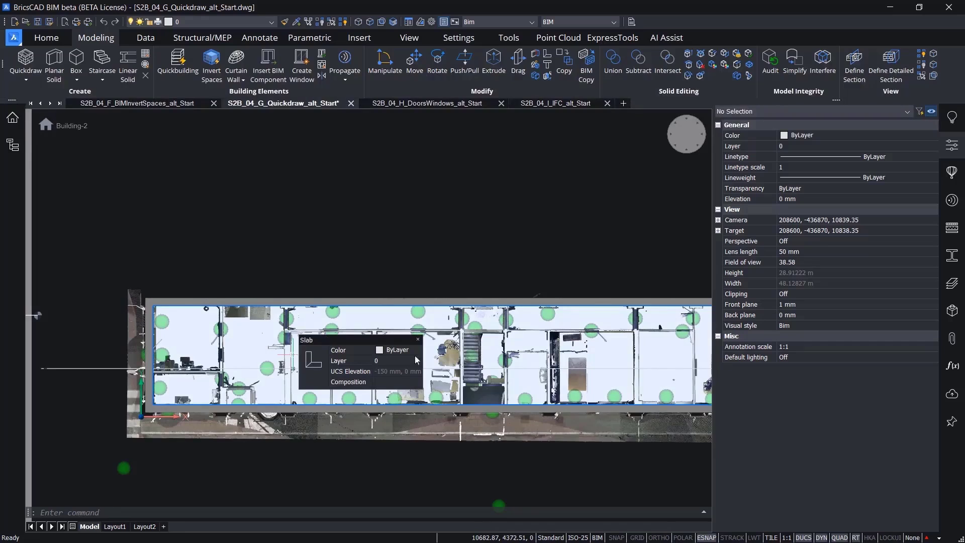
pyautogui.moveTo(490, 334); pyautogui.dragTo(455, 298, button='middle')
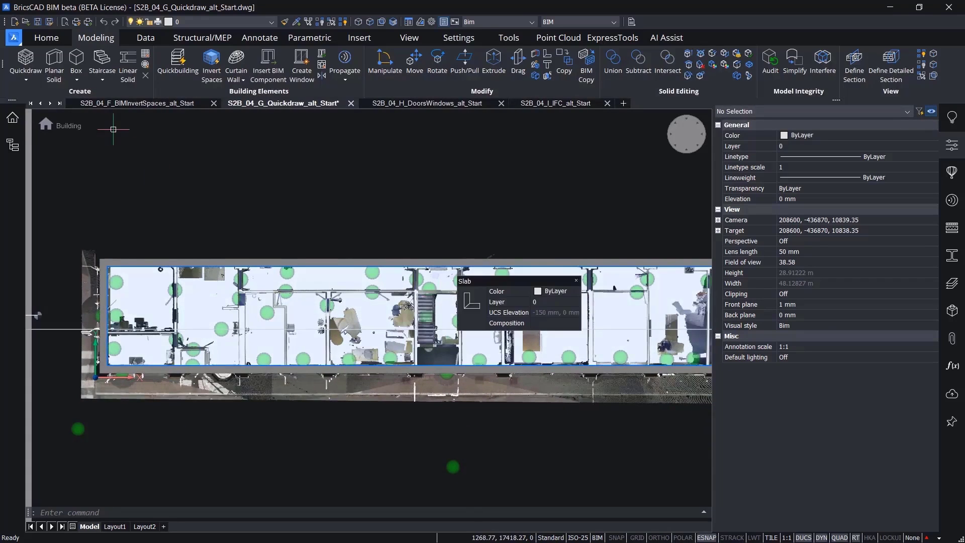
pyautogui.click(25, 76)
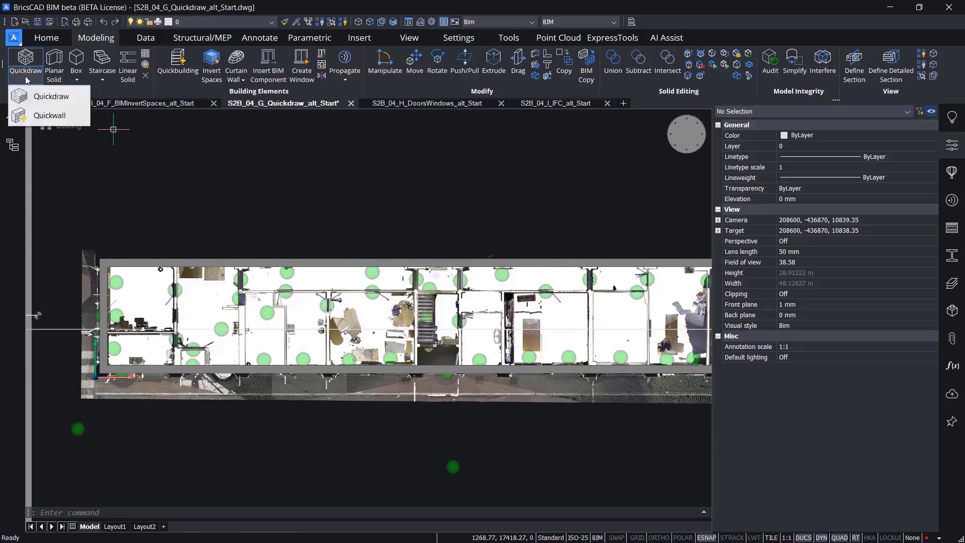
pyautogui.click(36, 117)
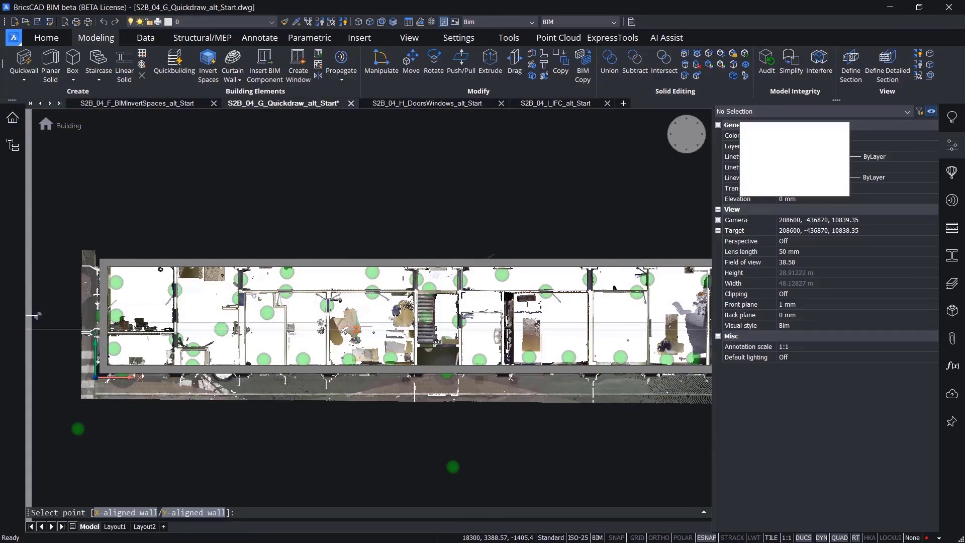
pyautogui.scroll(3, 455, 308)
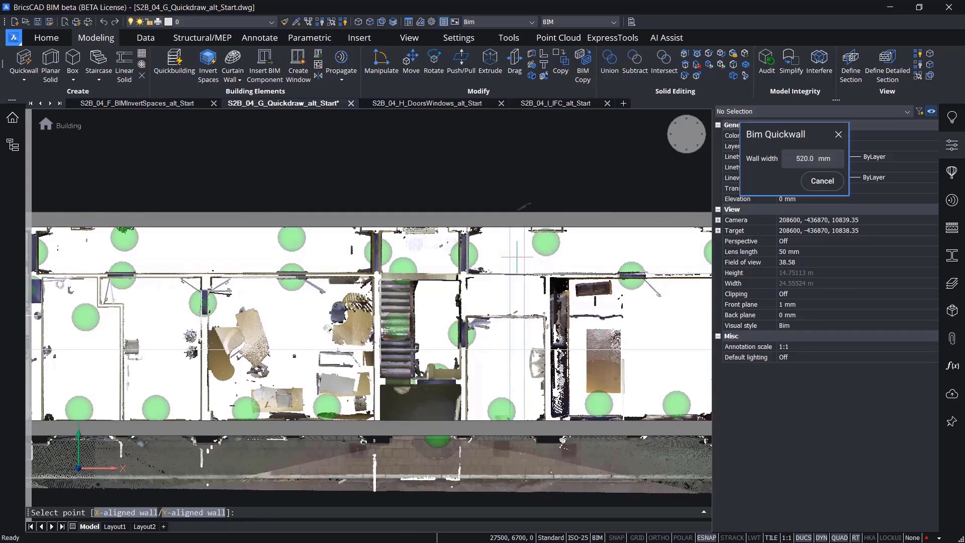
pyautogui.doubleClick(804, 159)
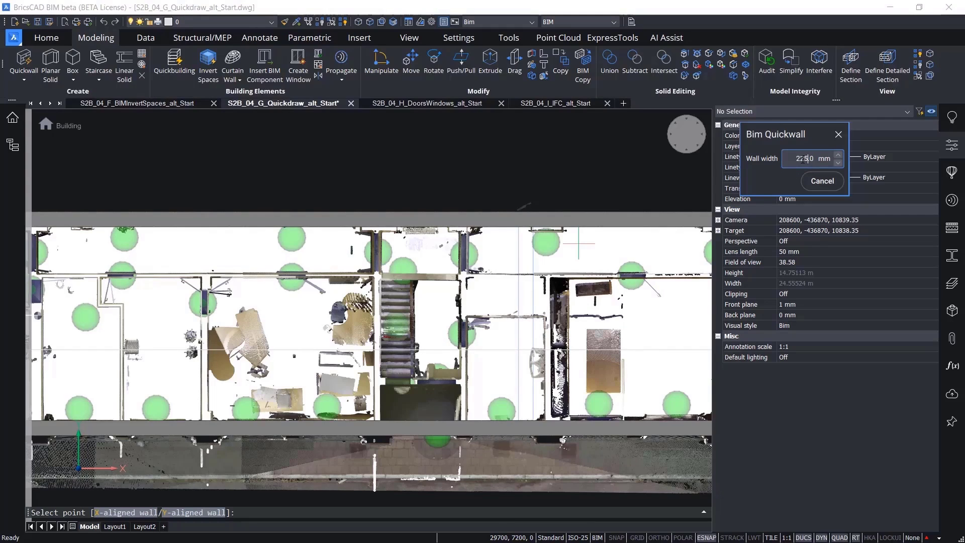
pyautogui.press('Return')
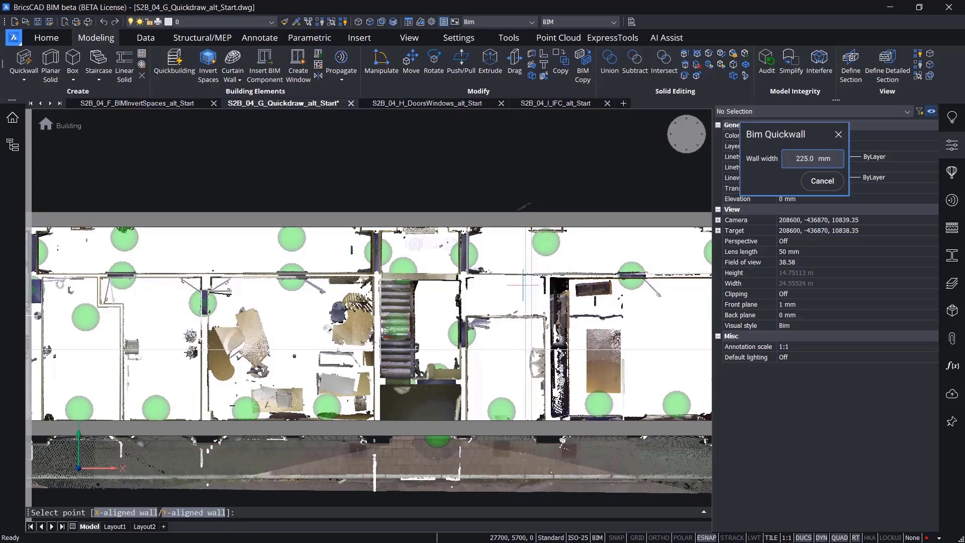
pyautogui.scroll(3, 465, 293)
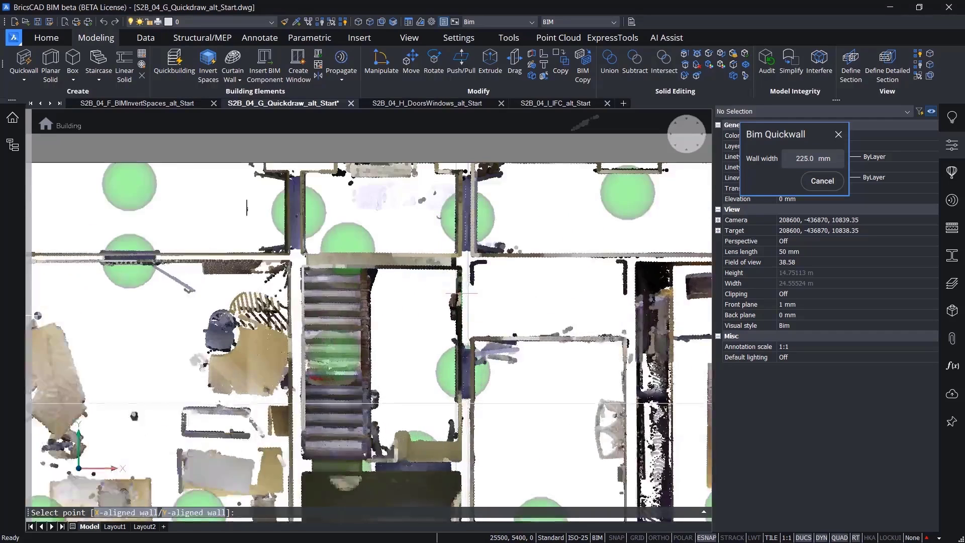
pyautogui.scroll(3, 464, 293)
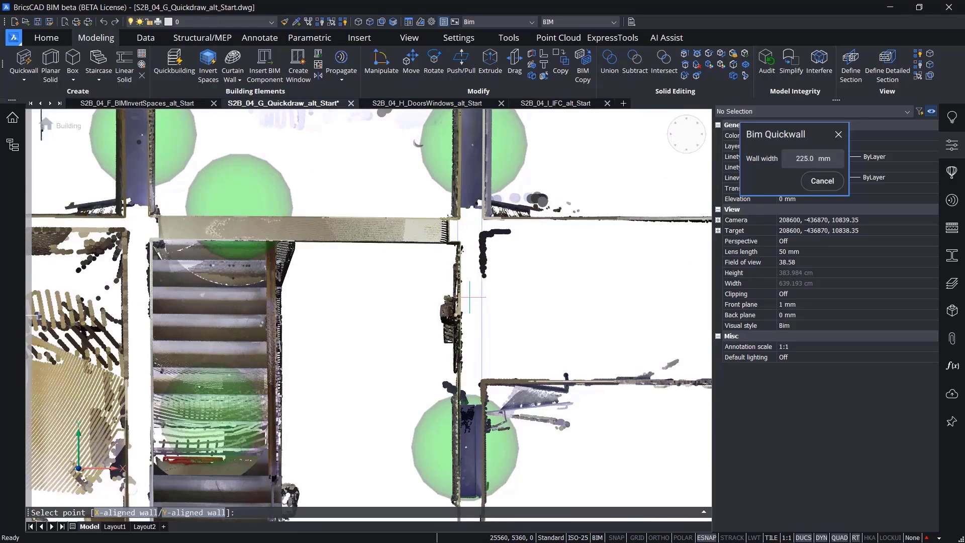
pyautogui.click(471, 297)
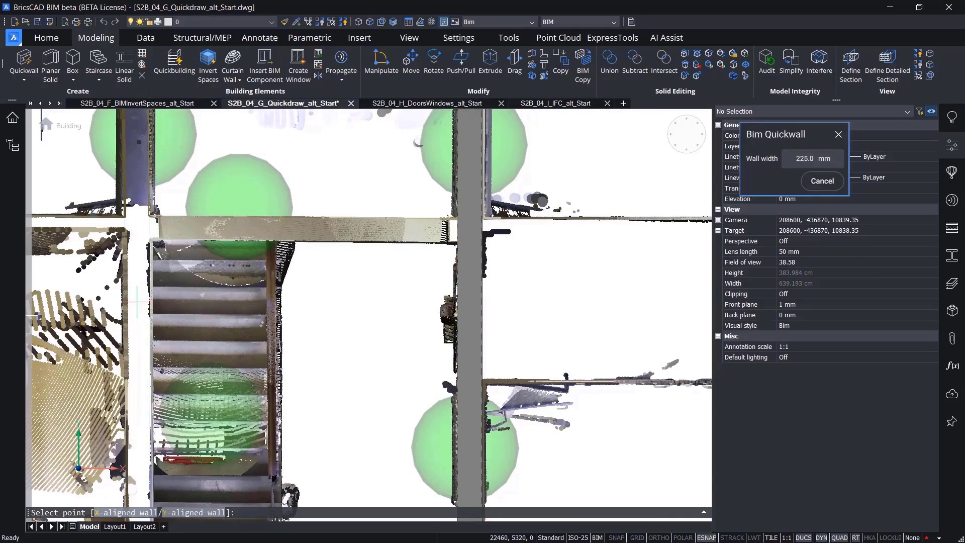
pyautogui.click(136, 302)
# Step: Quickwall another 225 mm cross wall over the scanned wall at the west end of the corridor, at about X 10150
pyautogui.scroll(-6, 137, 302)
pyautogui.moveTo(137, 302); pyautogui.dragTo(542, 317, button='middle')
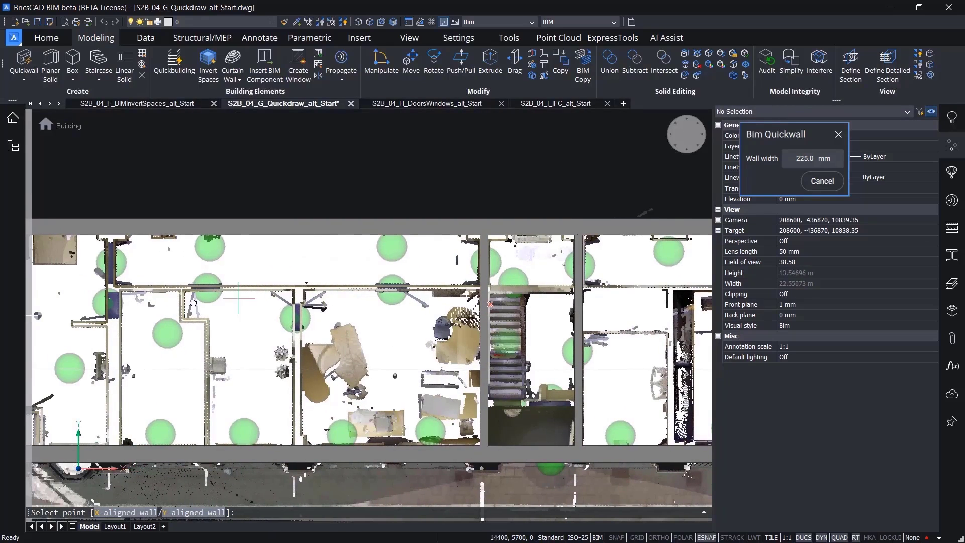
pyautogui.scroll(3, 113, 265)
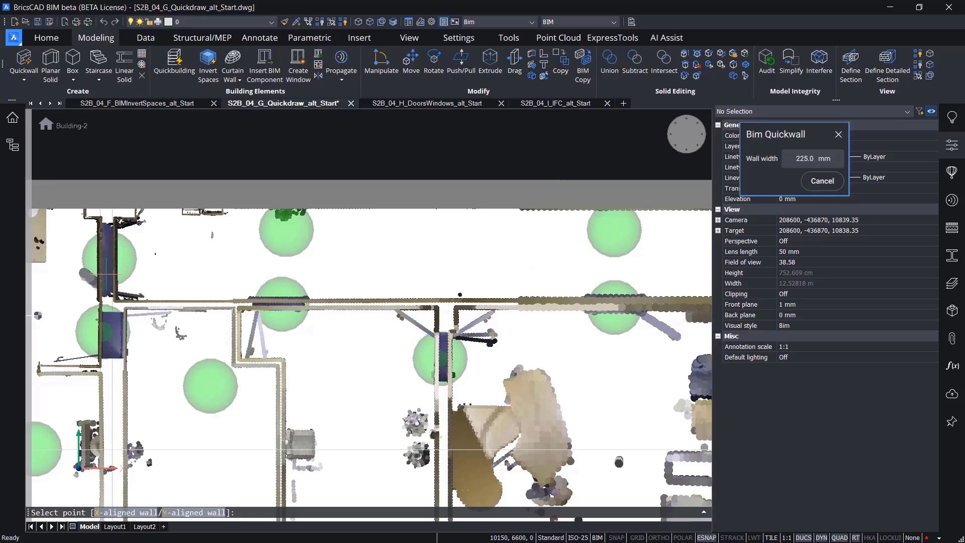
pyautogui.click(106, 273)
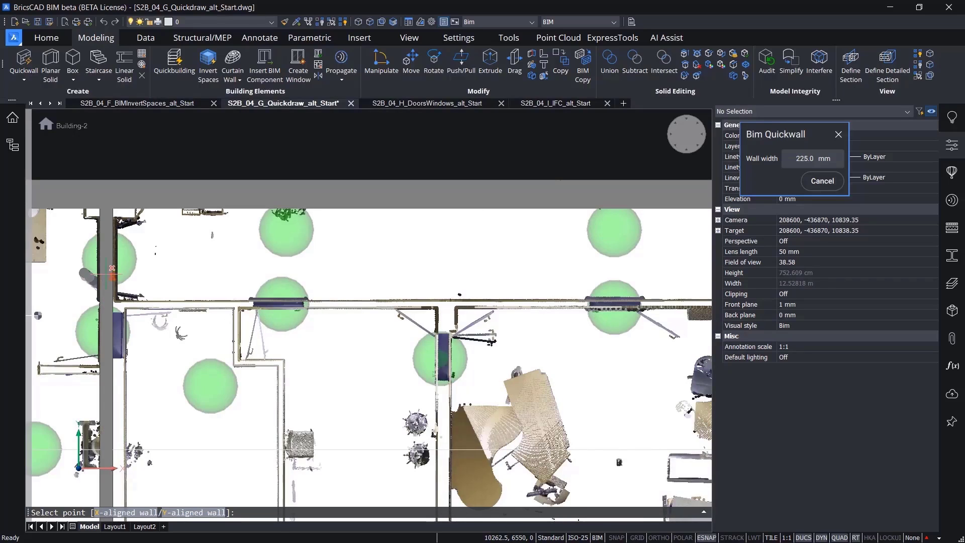
# Step: Quickwall a 120 mm wide wall lengthwise over the scanned corridor wall, between the western cross wall and the staircase wall
pyautogui.scroll(-5, 134, 356)
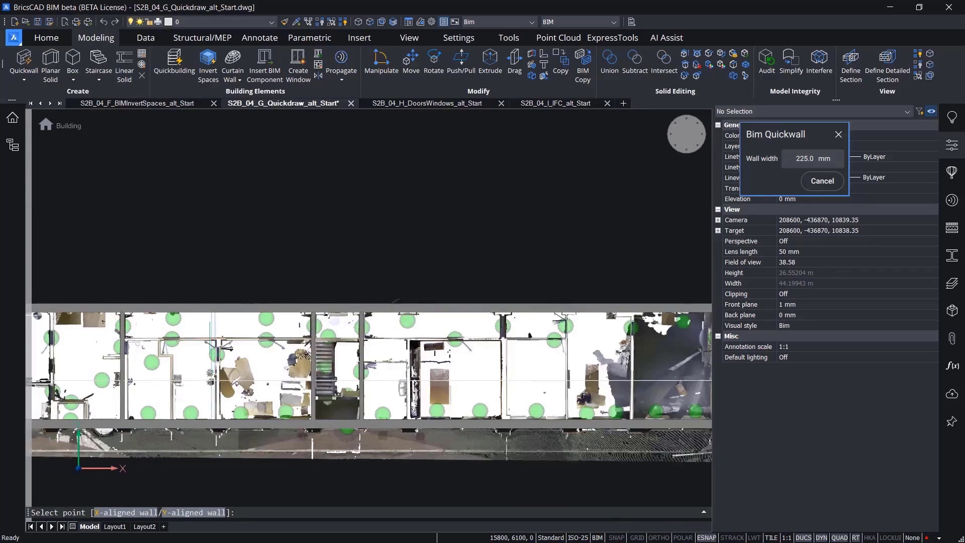
pyautogui.scroll(2, 205, 340)
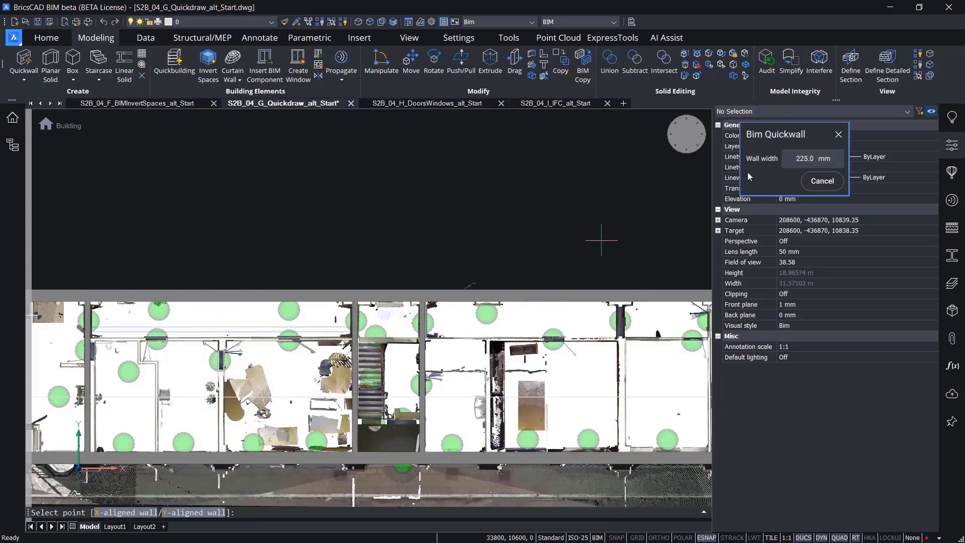
pyautogui.press('Tab')
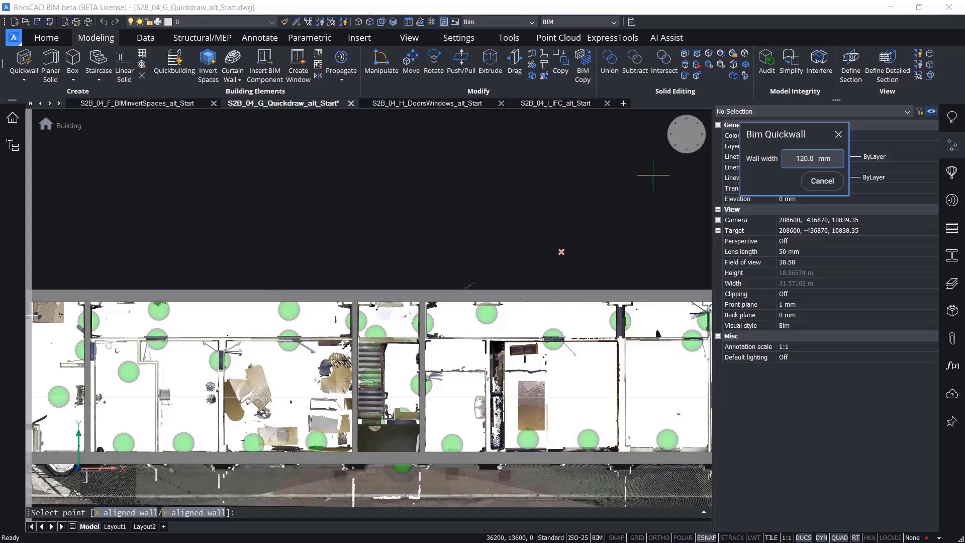
pyautogui.scroll(5, 34, 315)
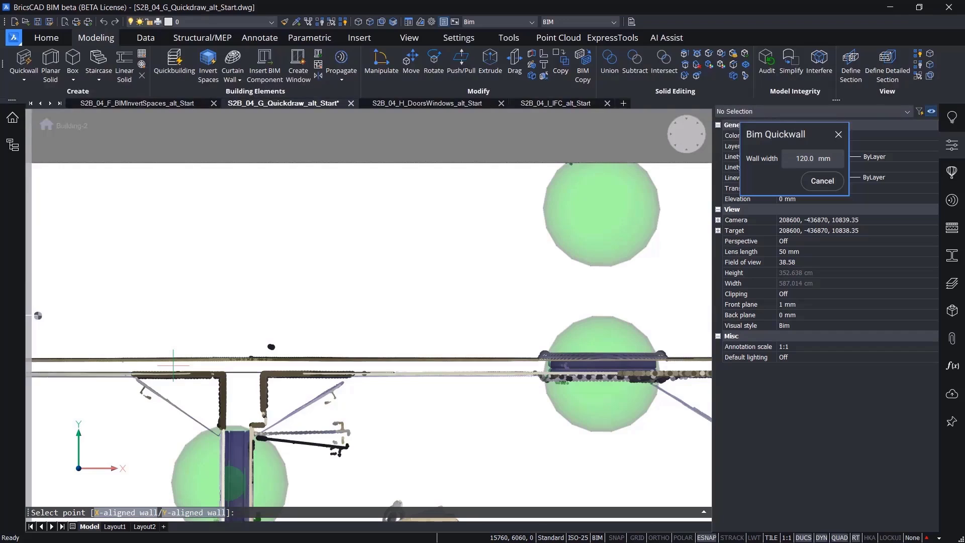
pyautogui.scroll(-5, 178, 360)
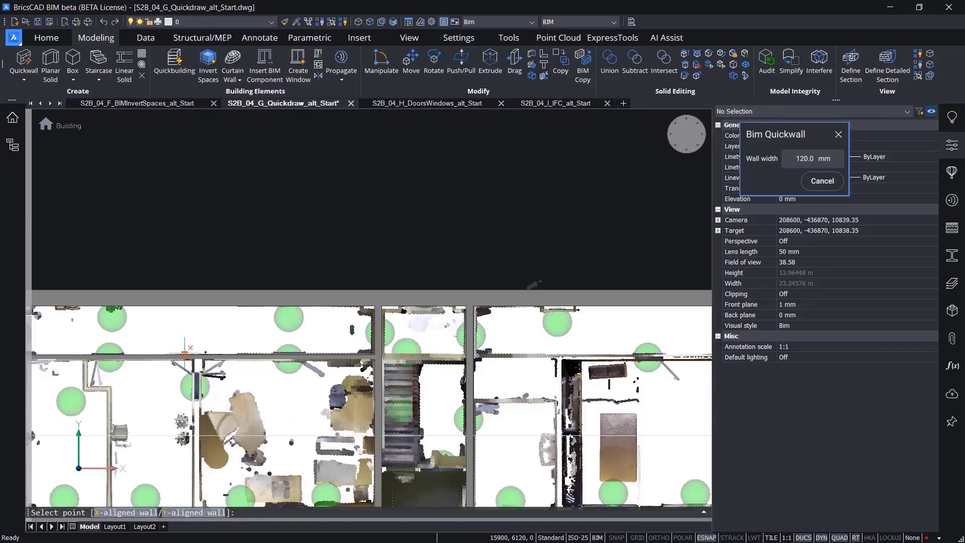
pyautogui.moveTo(303, 326); pyautogui.dragTo(387, 296, button='middle')
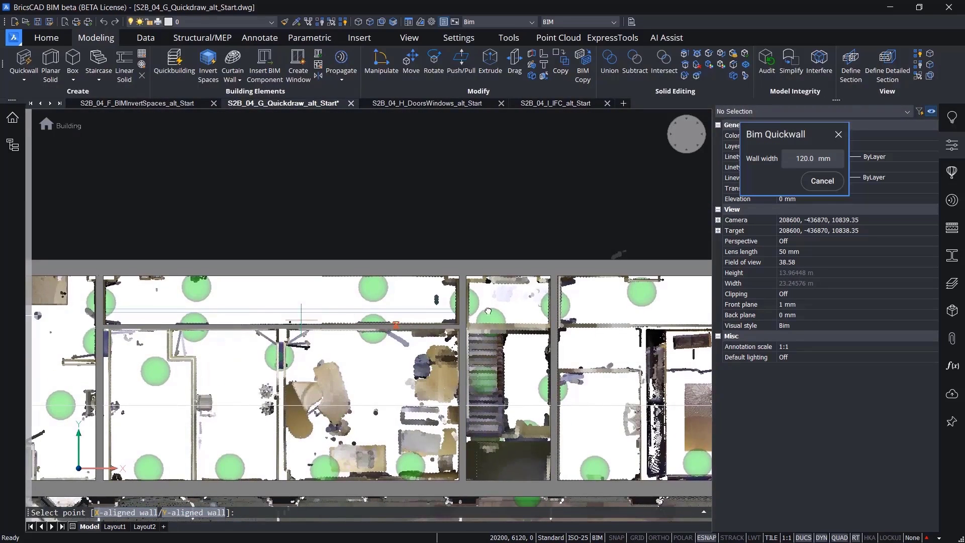
# Step: Quickwall a 225 mm partition from the corridor wall to the south facade, over the scanned wall with the door, and end the command
pyautogui.doubleClick(802, 162)
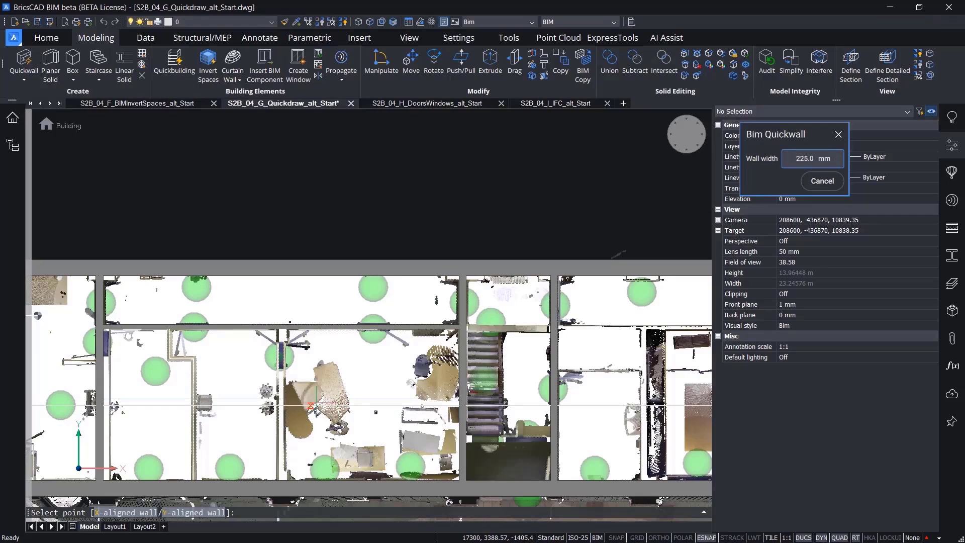
pyautogui.scroll(5, 282, 402)
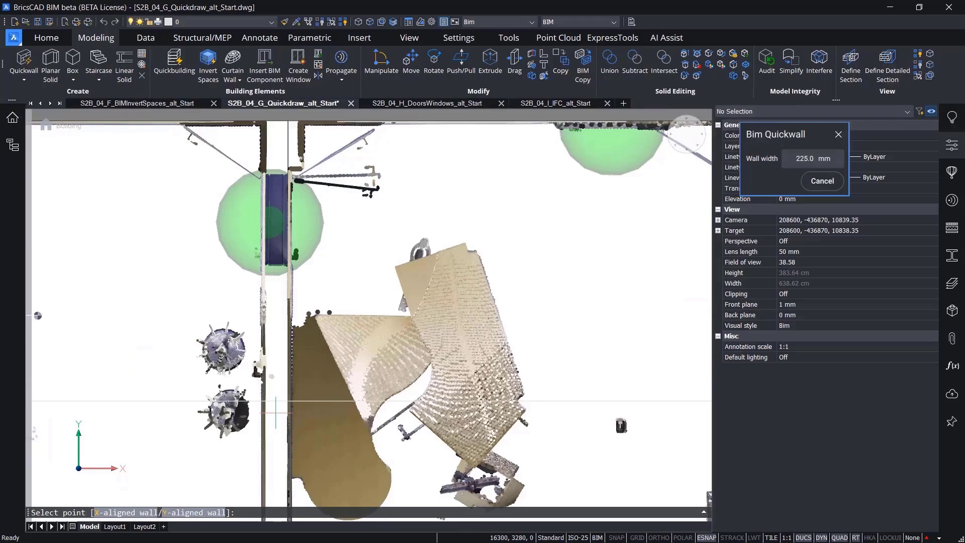
pyautogui.scroll(-5, 275, 411)
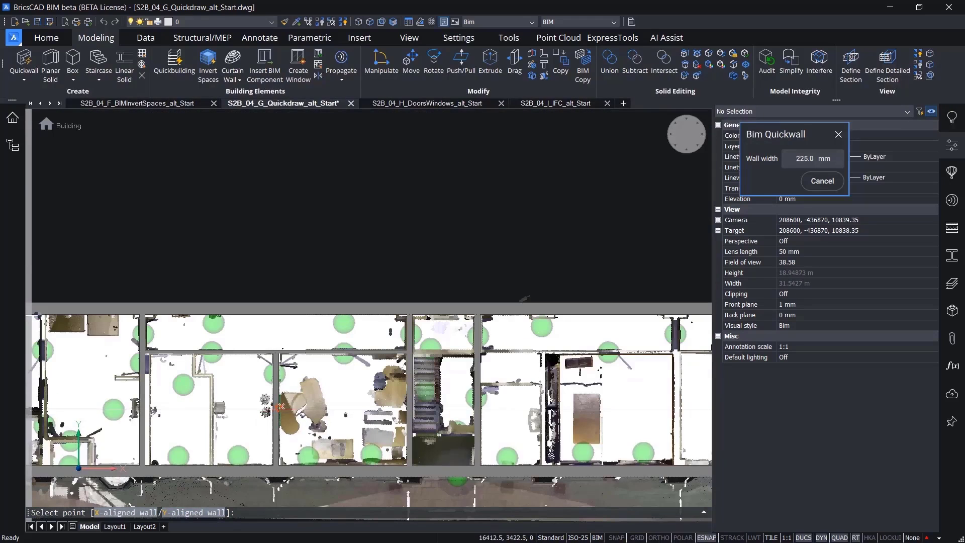
pyautogui.click(823, 182)
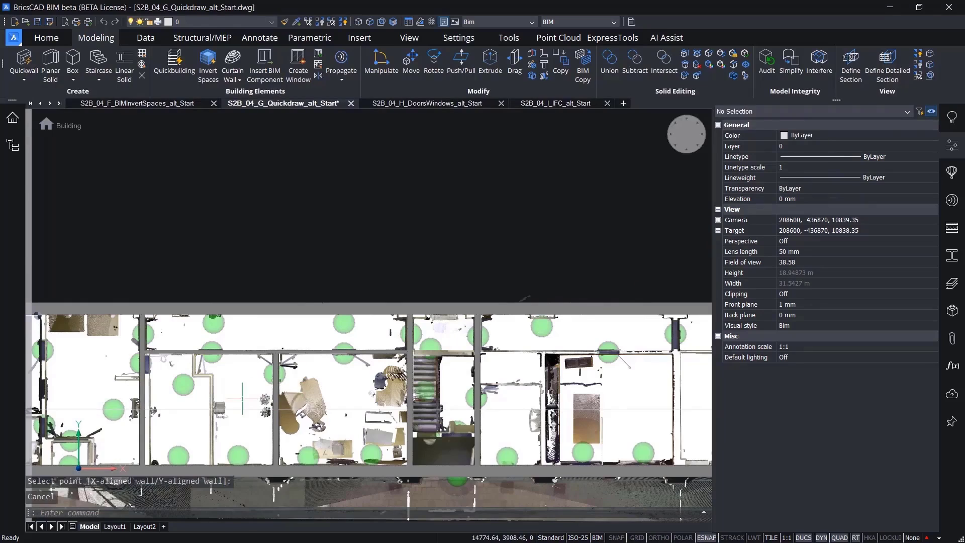
# Step: Trim away the part of the western cross wall south of the corridor wall with Trim solid
pyautogui.moveTo(222, 393); pyautogui.dragTo(311, 391, button='middle')
pyautogui.scroll(3, 228, 371)
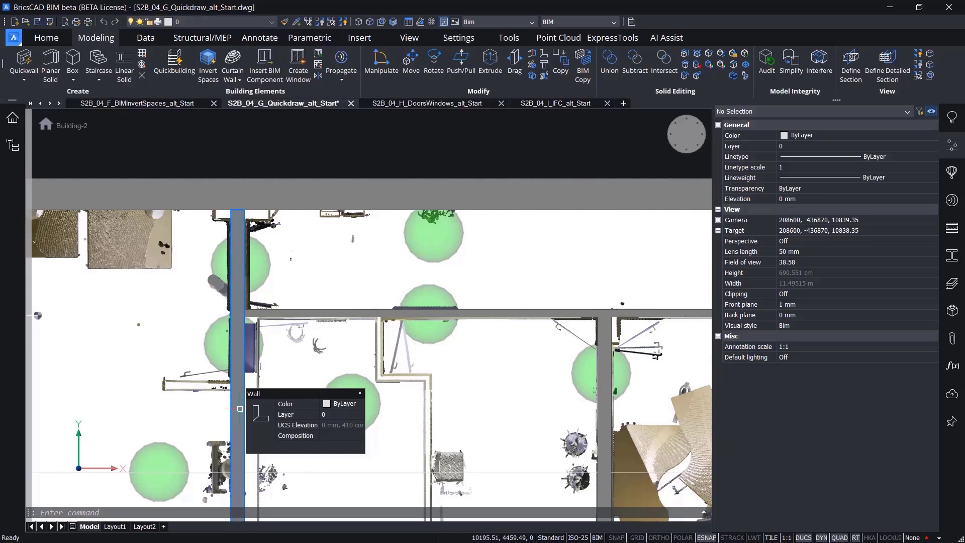
pyautogui.moveTo(260, 414)
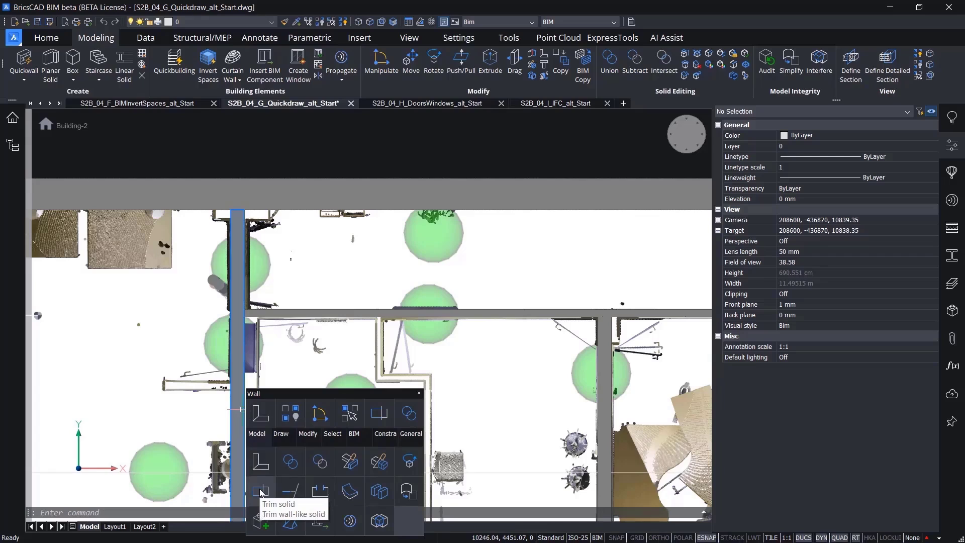
pyautogui.click(260, 494)
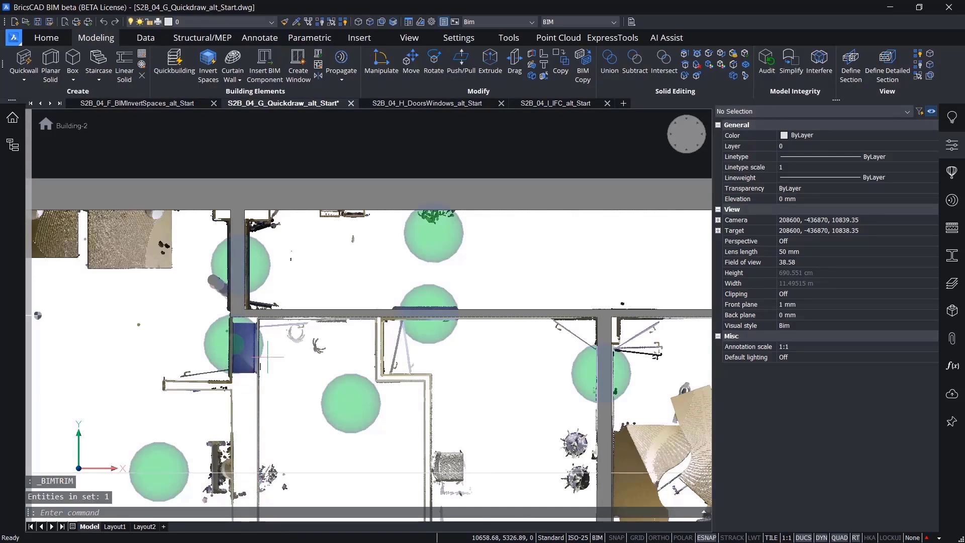
pyautogui.scroll(-3, 268, 357)
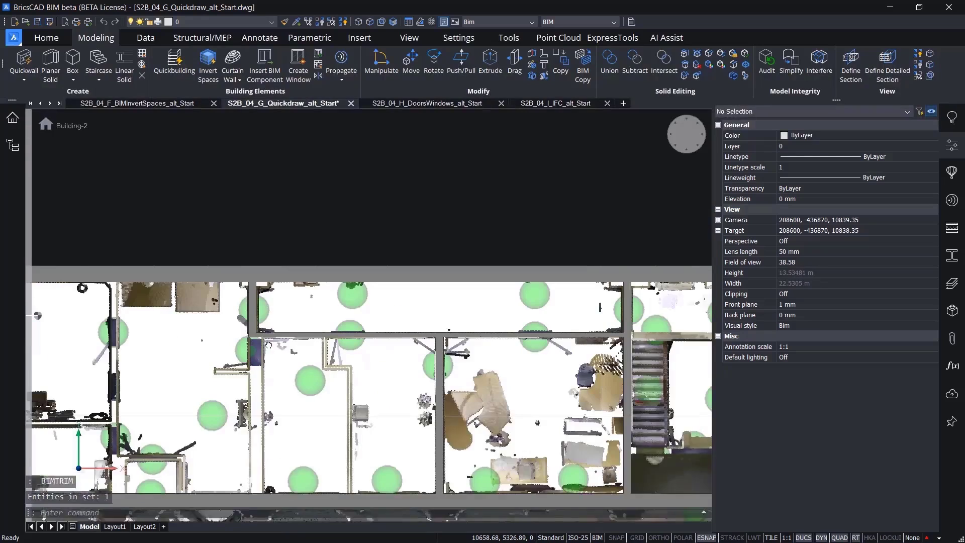
pyautogui.scroll(2, 254, 347)
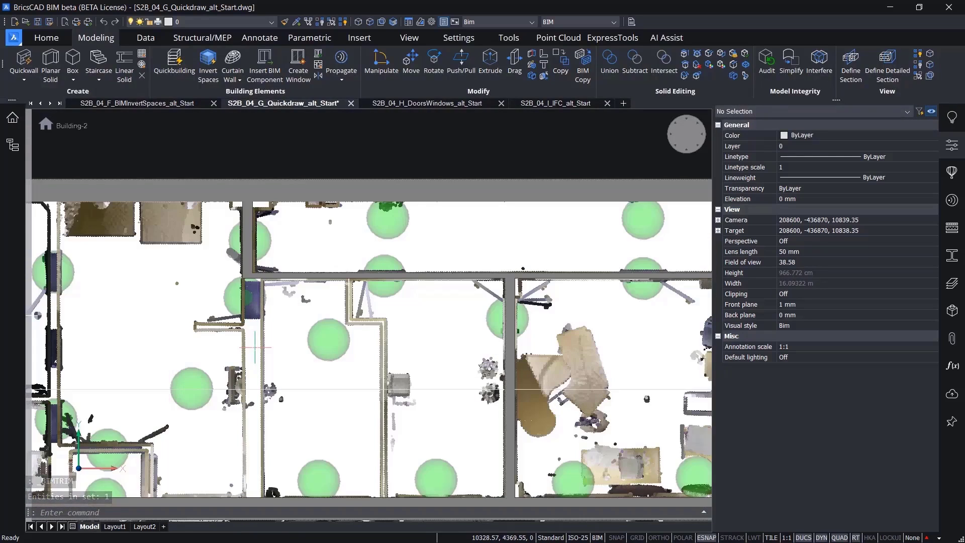
# Step: Quickwall a 420 mm wide wall from the corridor wall to the south facade, over the thick scanned wall south of the western cross wall
pyautogui.click(23, 60)
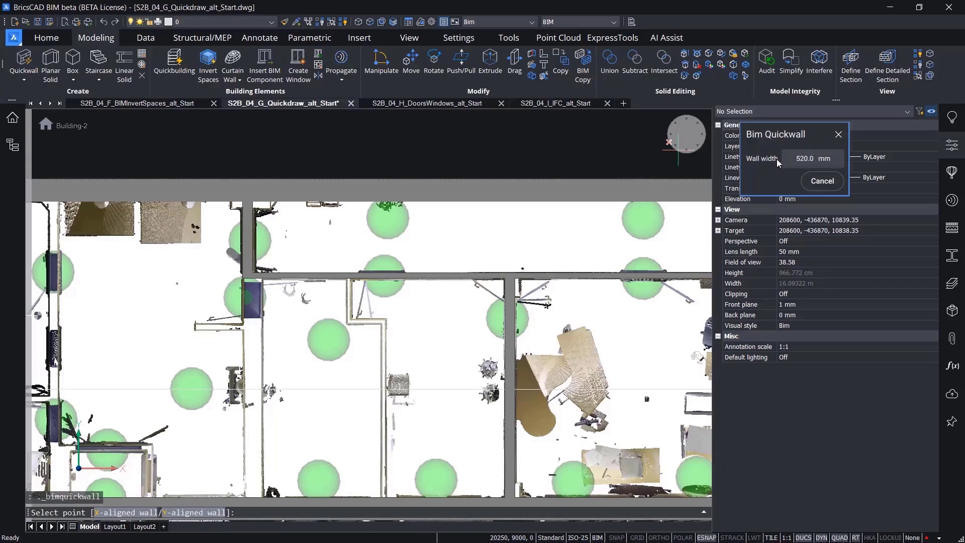
pyautogui.click(801, 159)
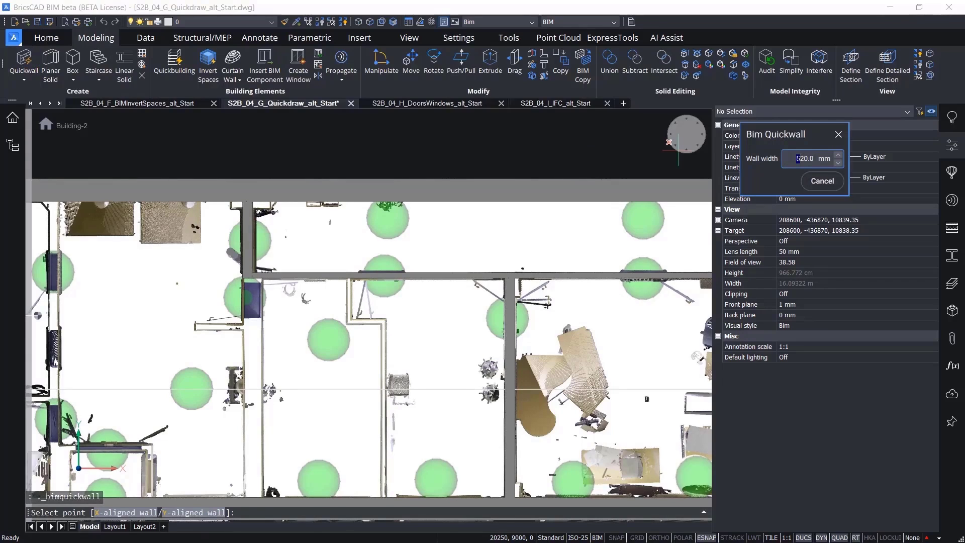
pyautogui.write('420')
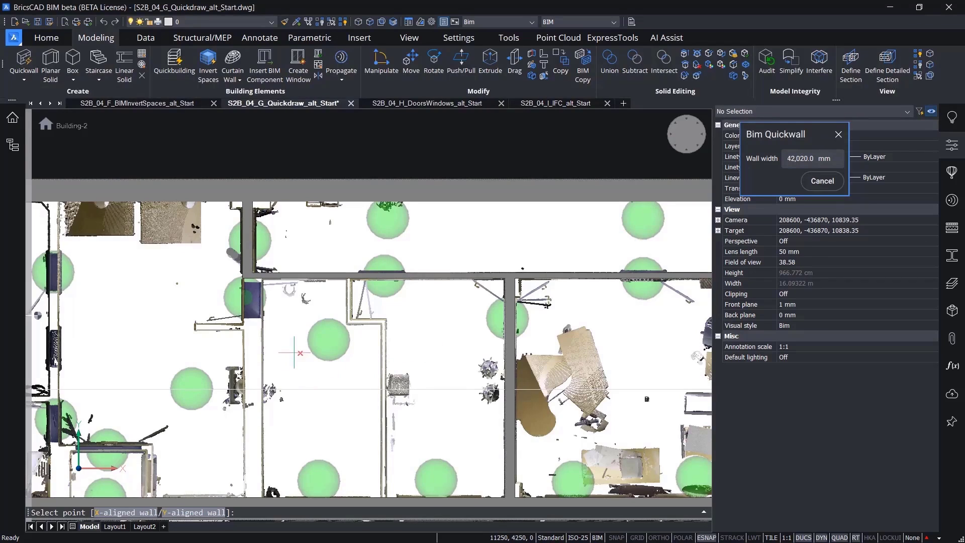
pyautogui.click(801, 158)
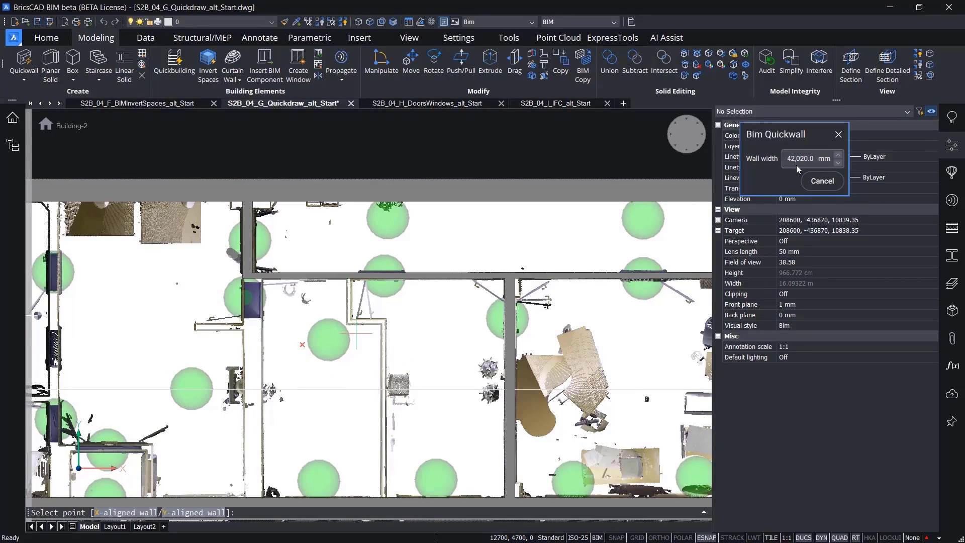
pyautogui.doubleClick(801, 159)
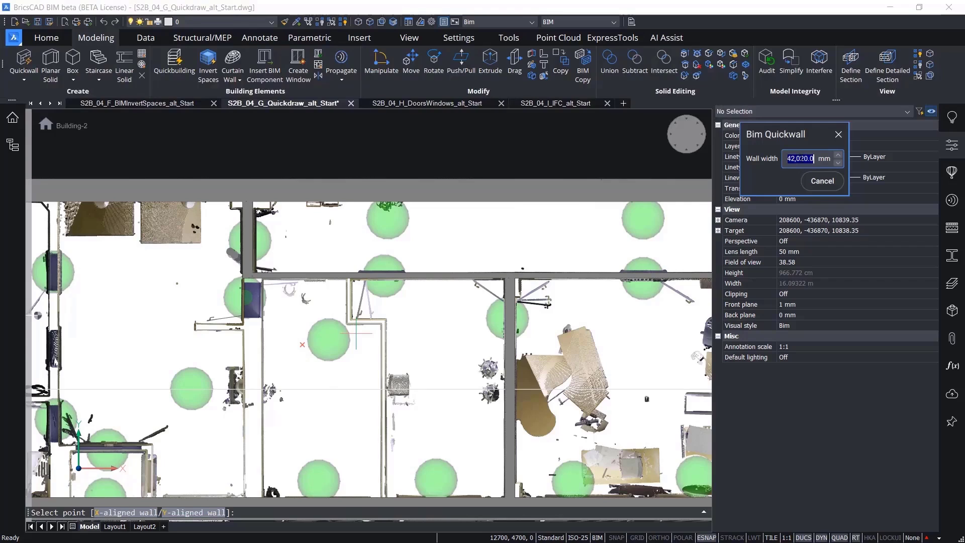
pyautogui.write('420')
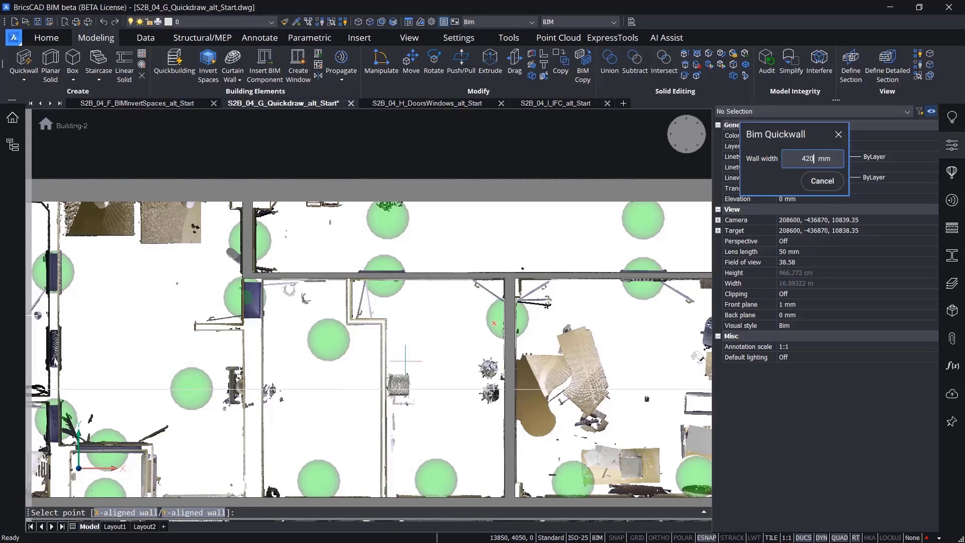
pyautogui.press('Return')
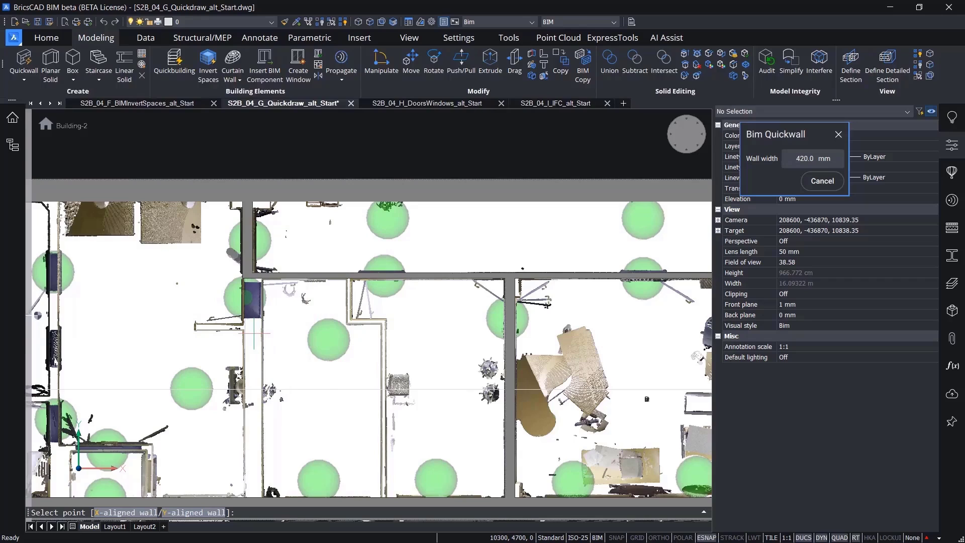
pyautogui.click(254, 338)
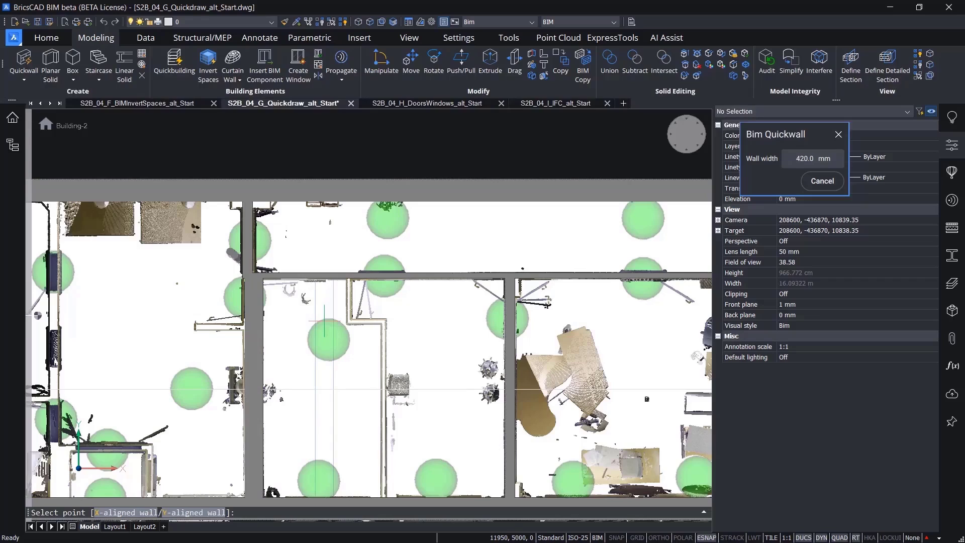
pyautogui.press('Escape')
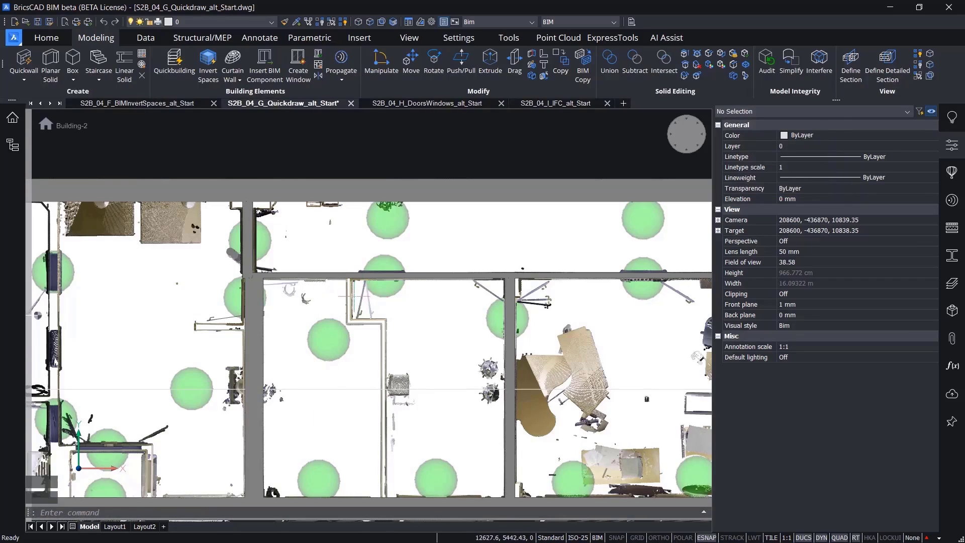
# Step: Start a polysolid for the stepped partition south of the corridor wall and set its width to 100 mm
pyautogui.moveTo(382, 340)
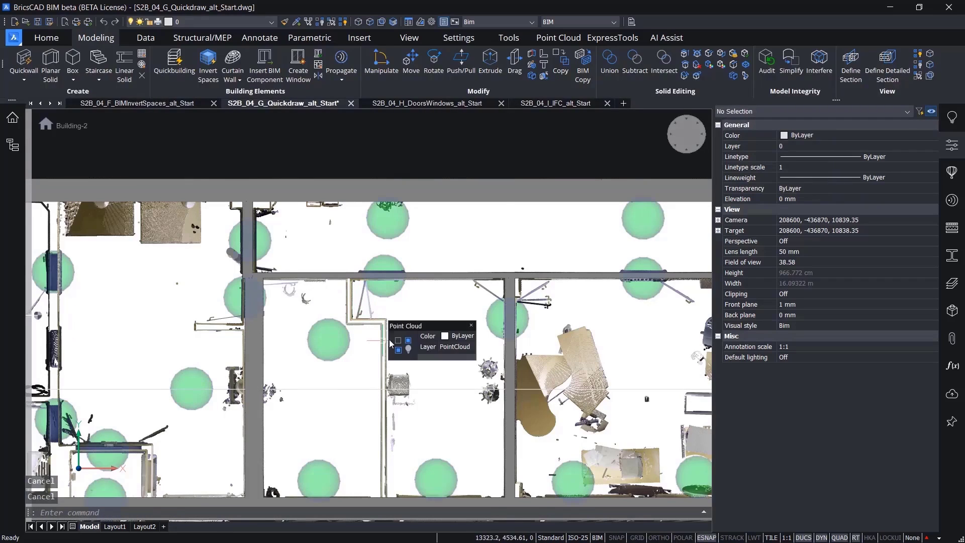
pyautogui.moveTo(387, 310)
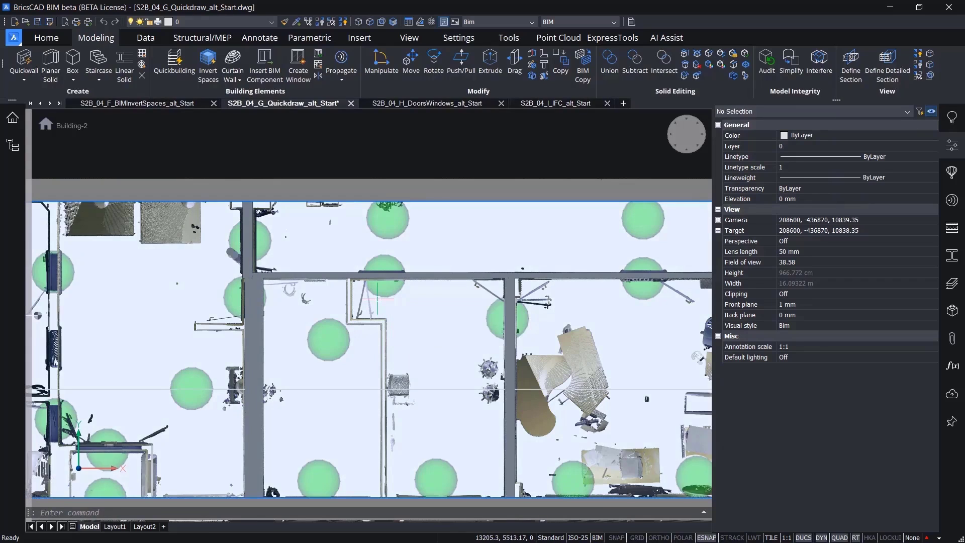
pyautogui.scroll(4, 377, 298)
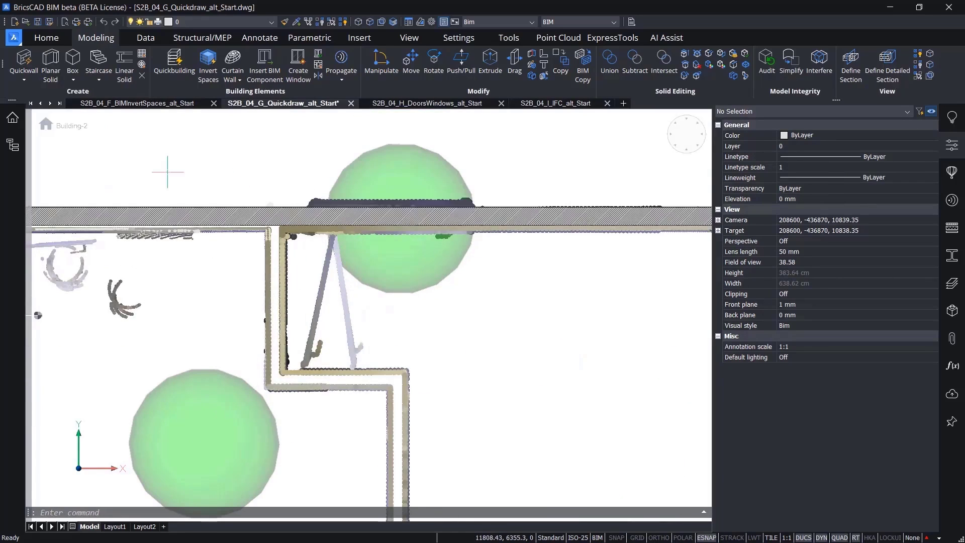
pyautogui.click(51, 61)
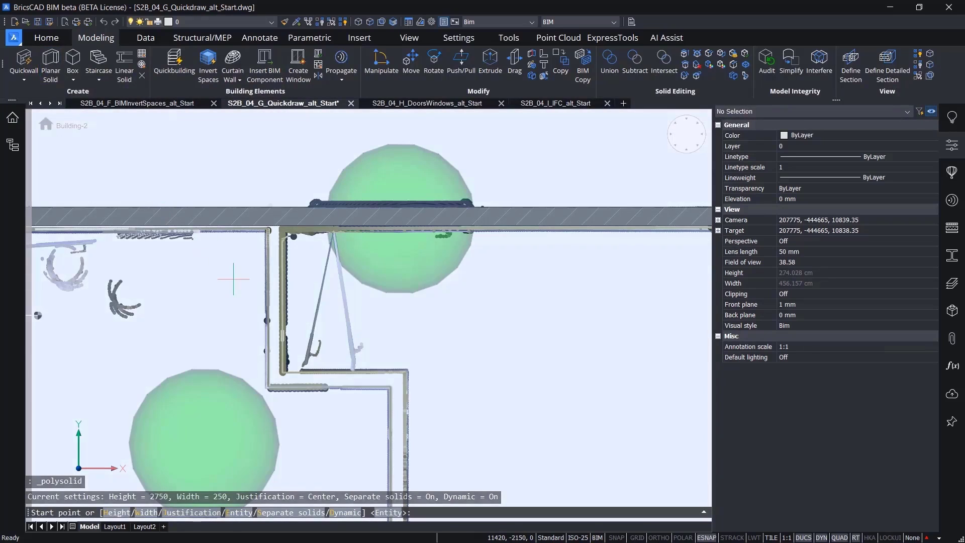
pyautogui.write('w')
pyautogui.press('Return')
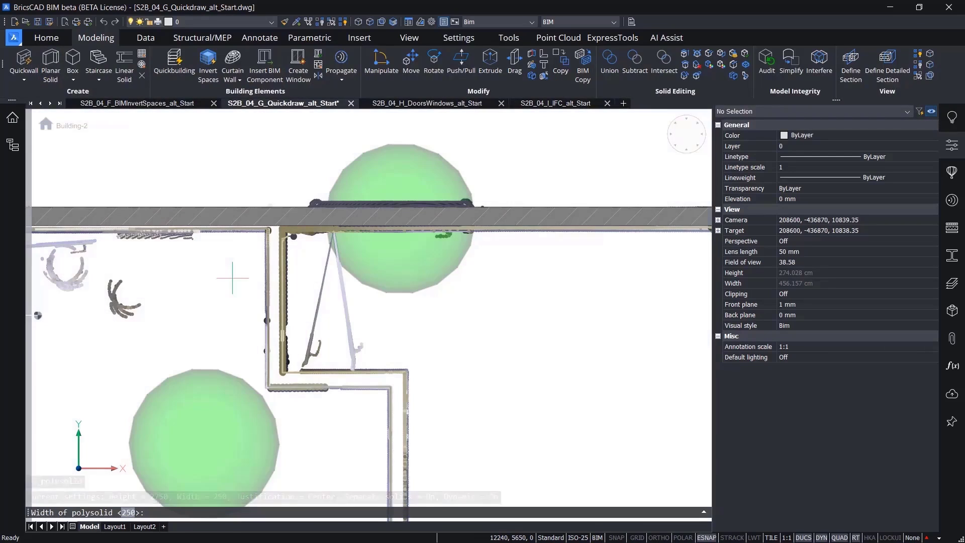
pyautogui.write('1')
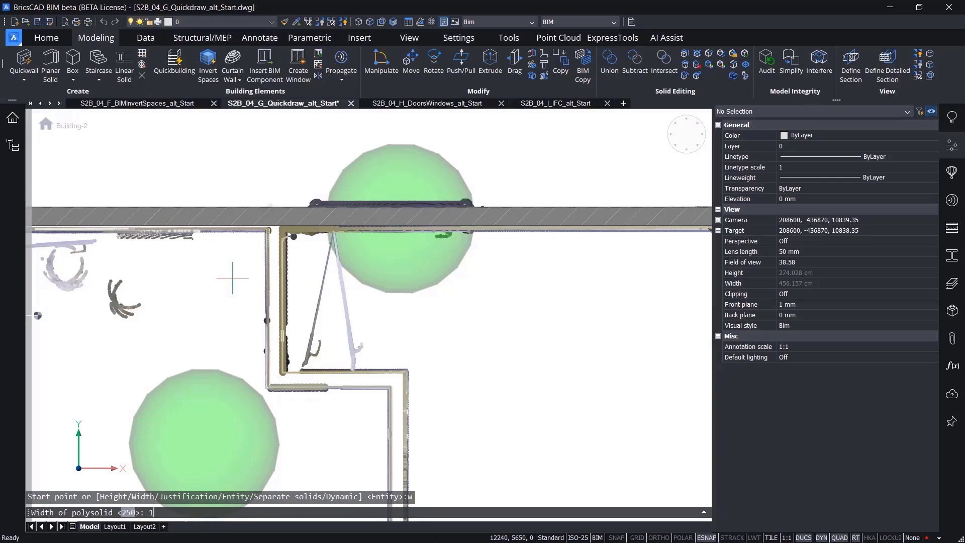
pyautogui.write('00')
pyautogui.press('Return')
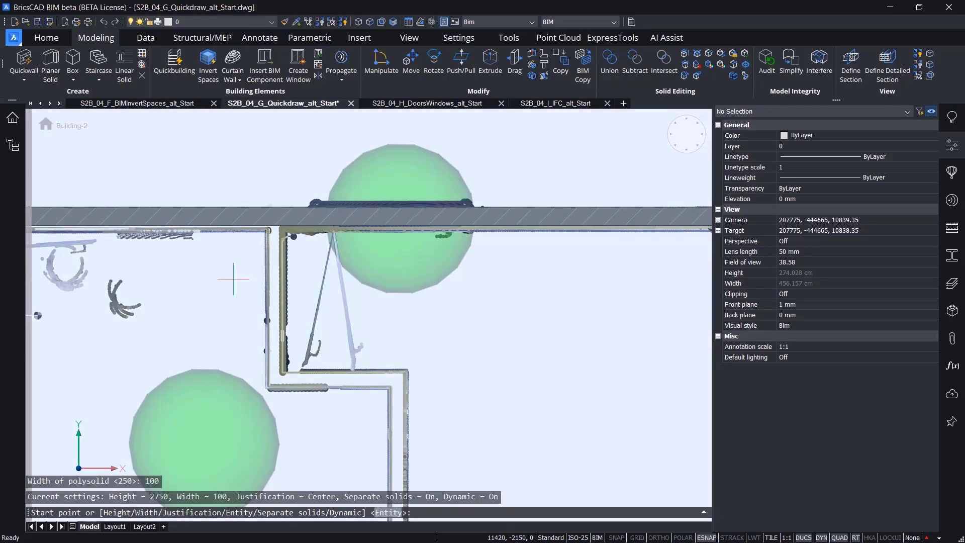
pyautogui.write('h')
pyautogui.press('Return')
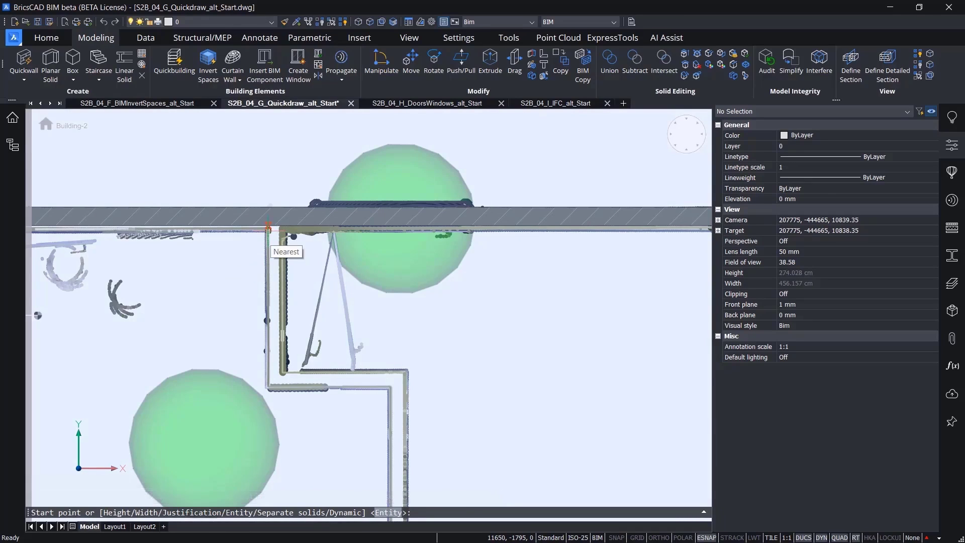
# Step: Draw the right-justified partition from the corridor wall's south face, about 1090 mm south and about 810 mm east along the scanned step
pyautogui.click(268, 226)
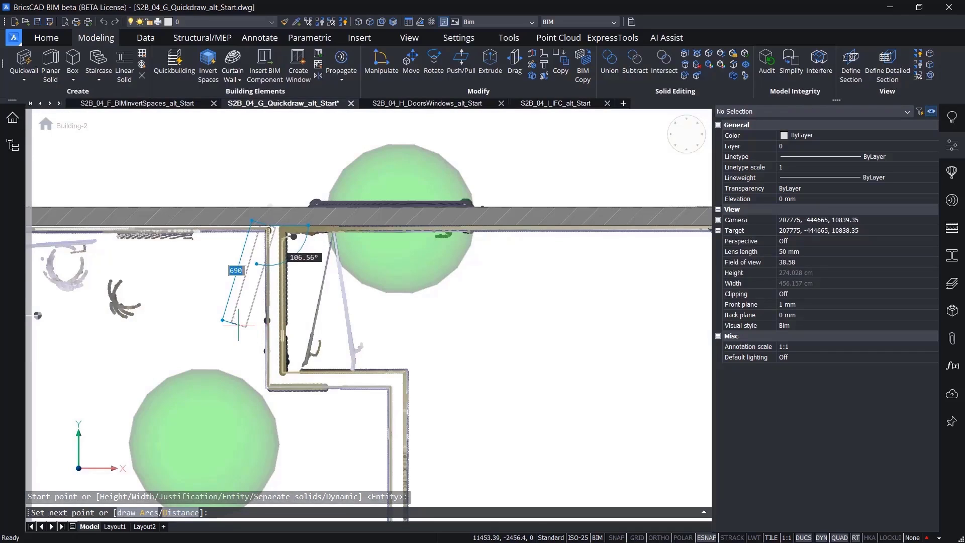
pyautogui.press('ctrl')
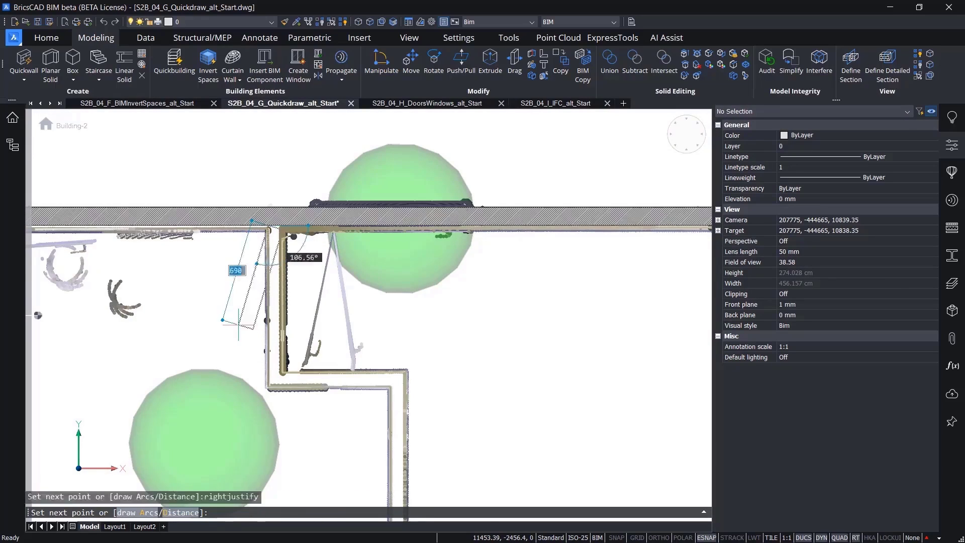
pyautogui.press('ctrl')
pyautogui.press('ctrl')
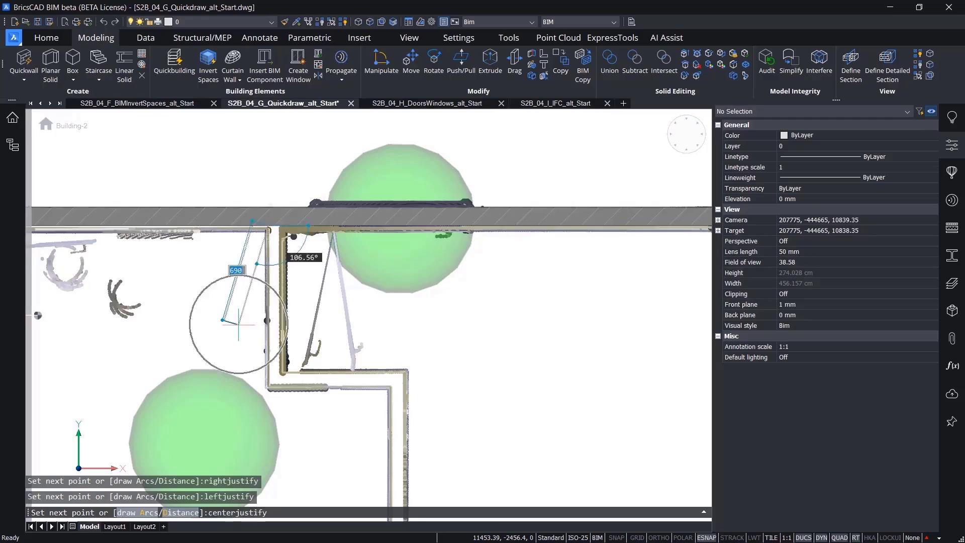
pyautogui.press('ctrl')
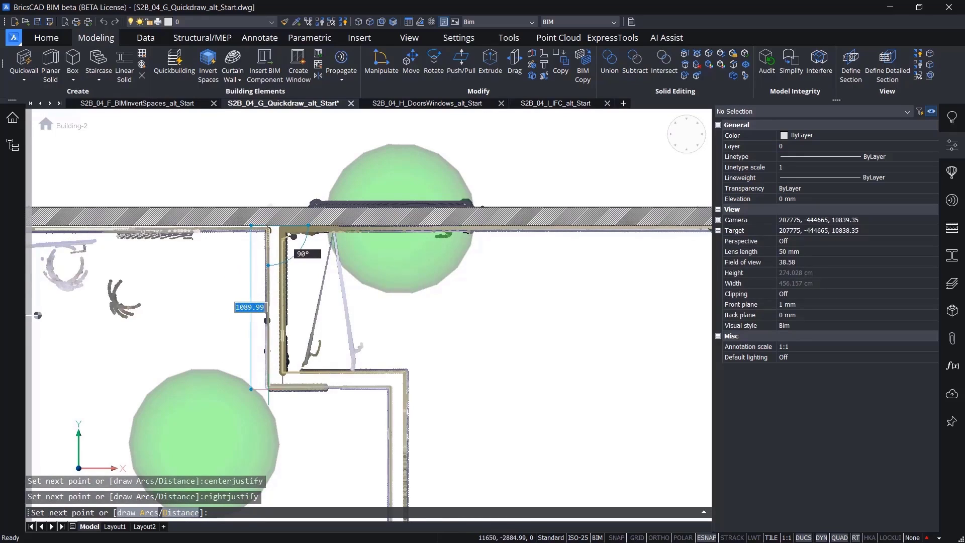
pyautogui.click(267, 373)
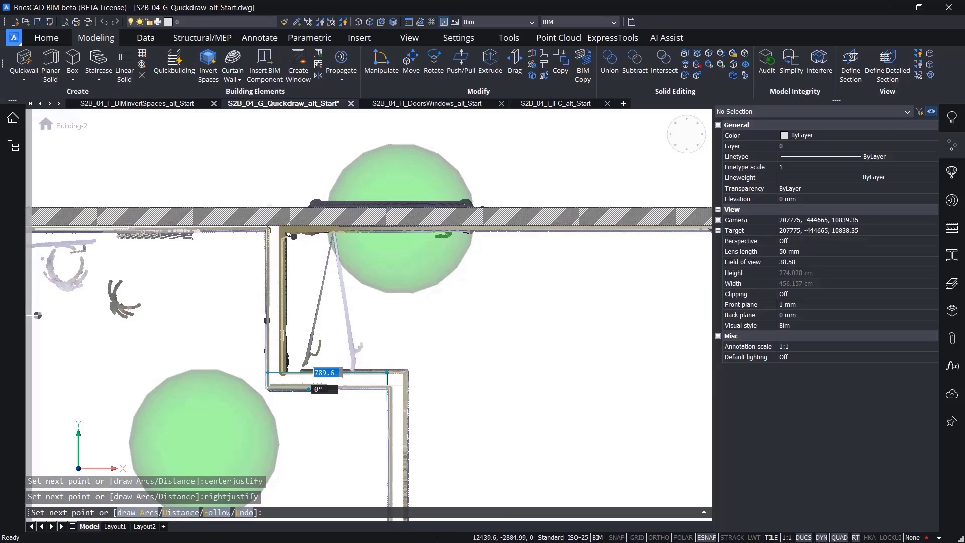
pyautogui.click(387, 373)
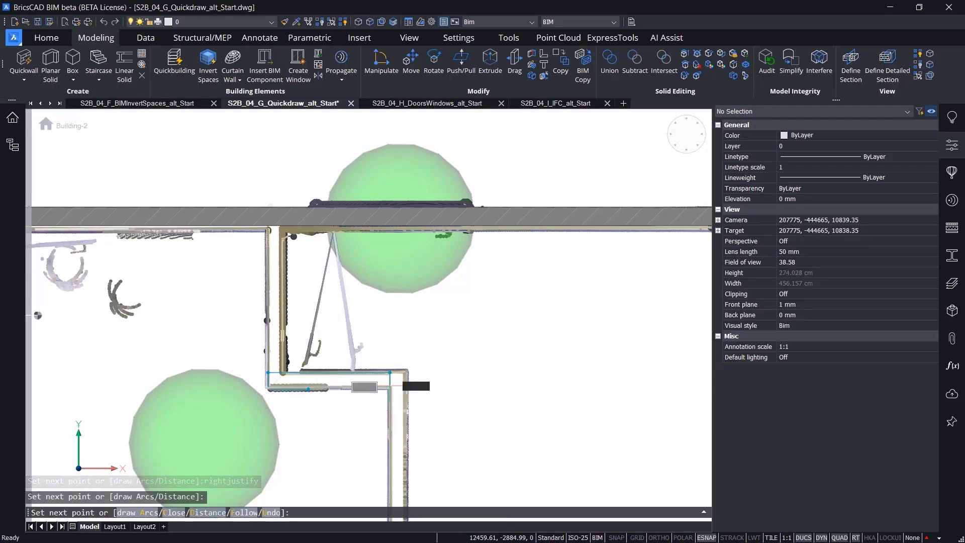
# Step: Continue the stepped partition south to the inner face of the south facade and finish it with the 2750 mm height
pyautogui.scroll(-2, 397, 420)
pyautogui.scroll(-3, 397, 419)
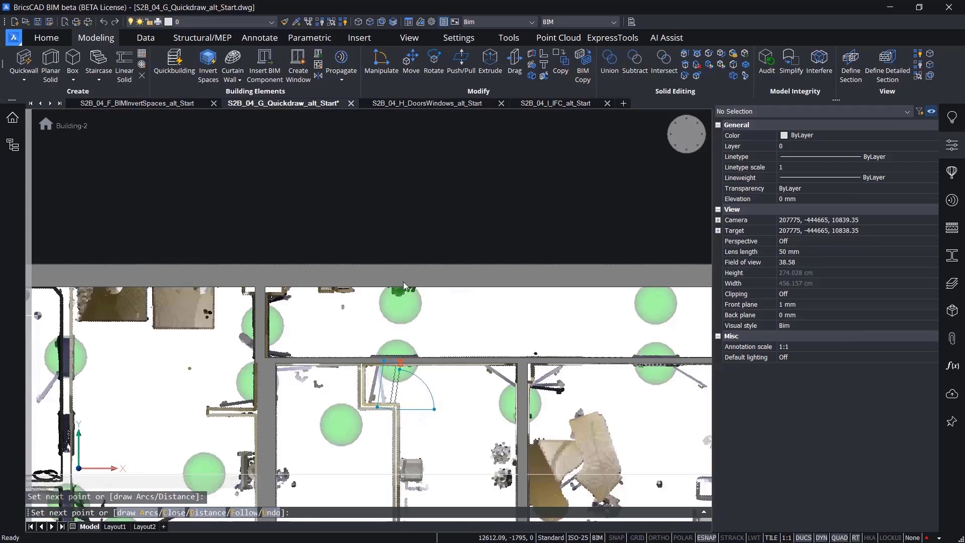
pyautogui.moveTo(401, 363); pyautogui.dragTo(407, 196, button='middle')
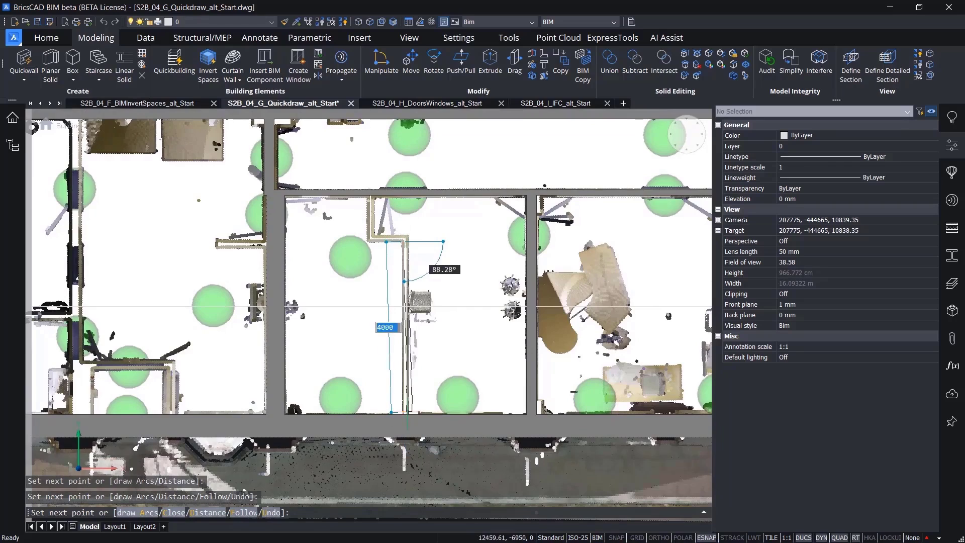
pyautogui.scroll(4, 382, 289)
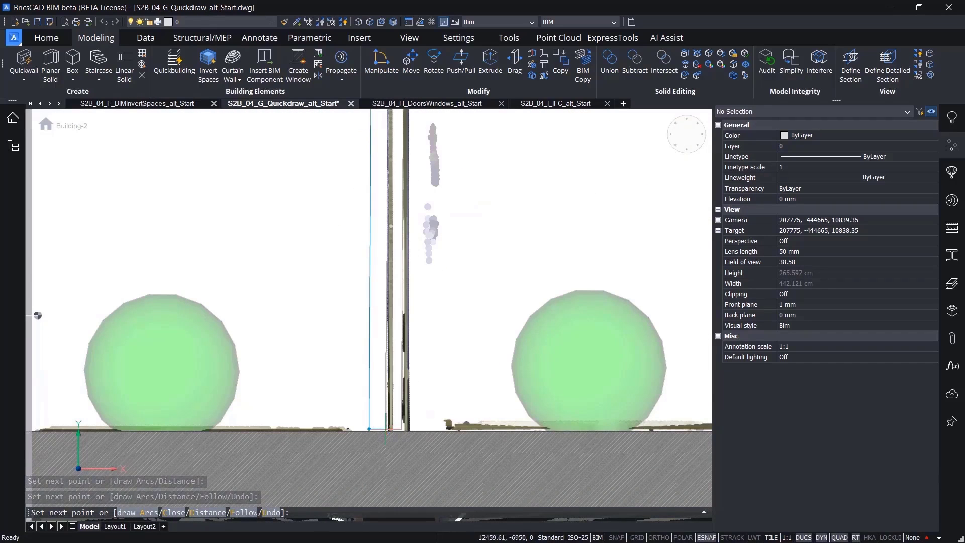
pyautogui.click(390, 430)
pyautogui.press('Return')
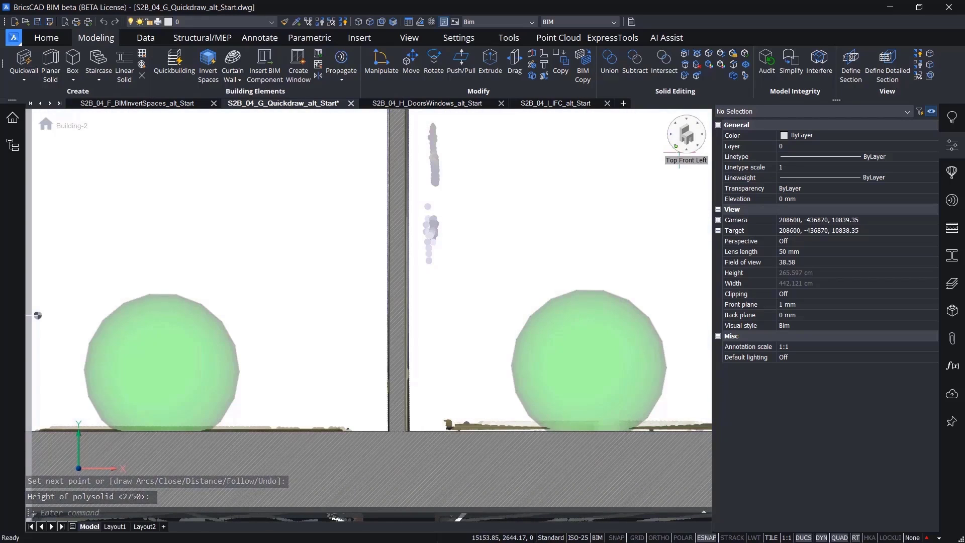
# Step: Show the building in the Top Front Left view and hide the point cloud to expose the modeled walls
pyautogui.click(675, 145)
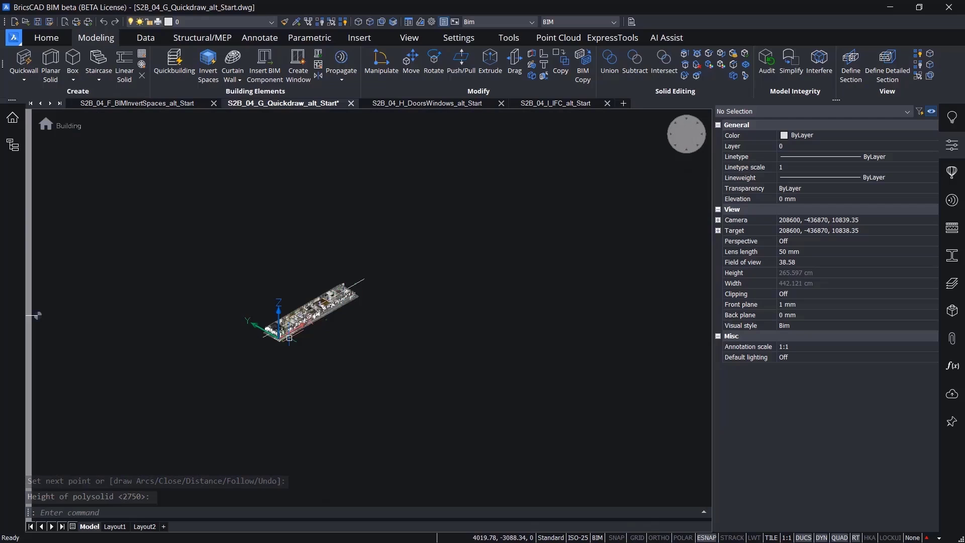
pyautogui.scroll(10, 289, 338)
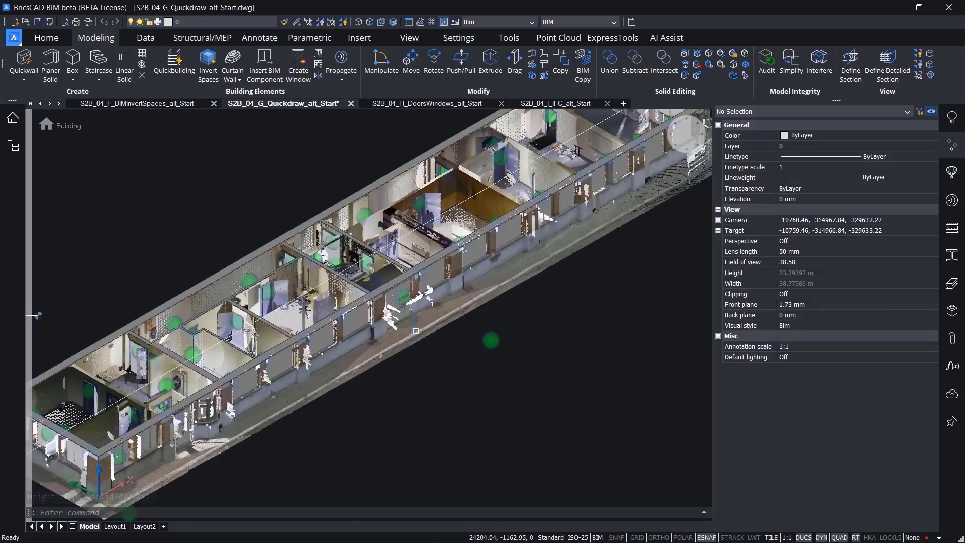
pyautogui.moveTo(417, 330)
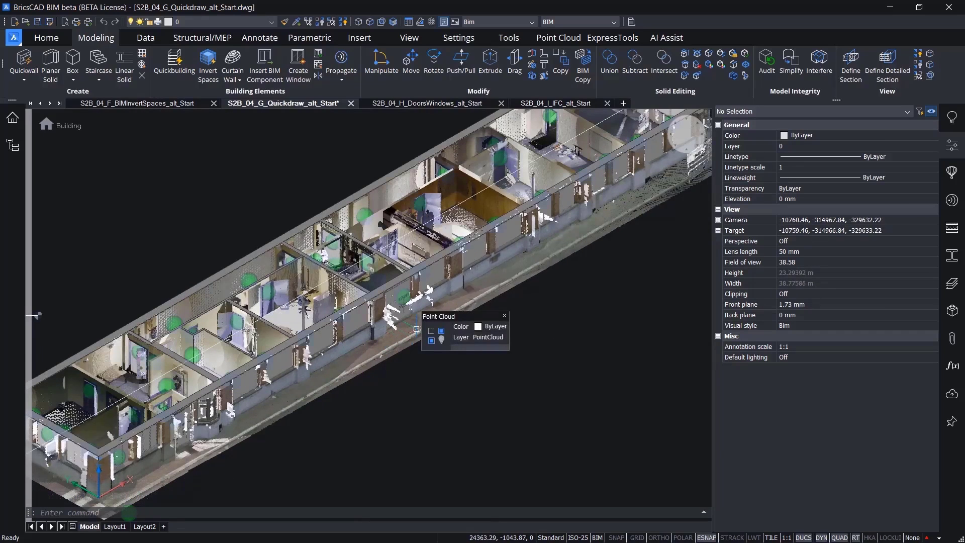
pyautogui.click(431, 333)
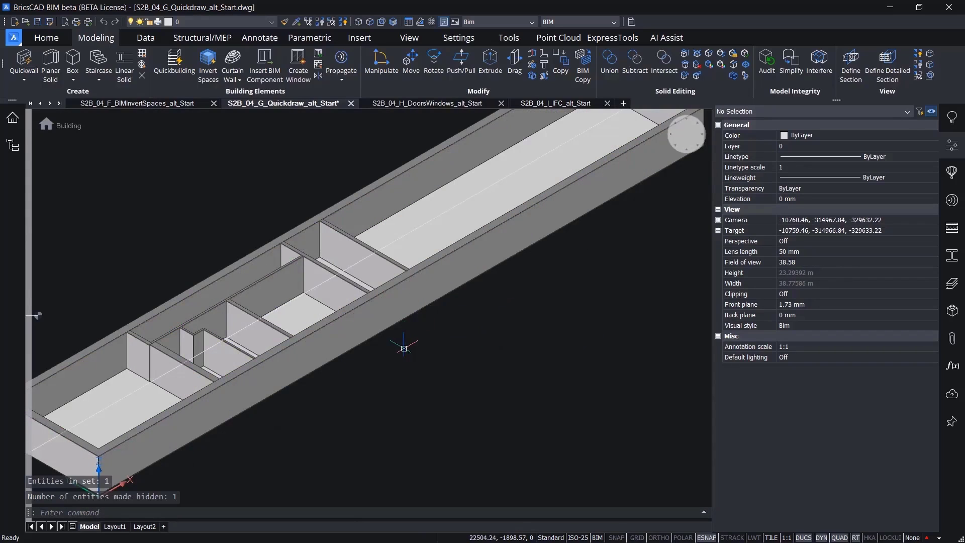
# Step: Switch to the S2B_04_H_DoorsWindows_alt_Start drawing and hide its point cloud
pyautogui.moveTo(338, 228)
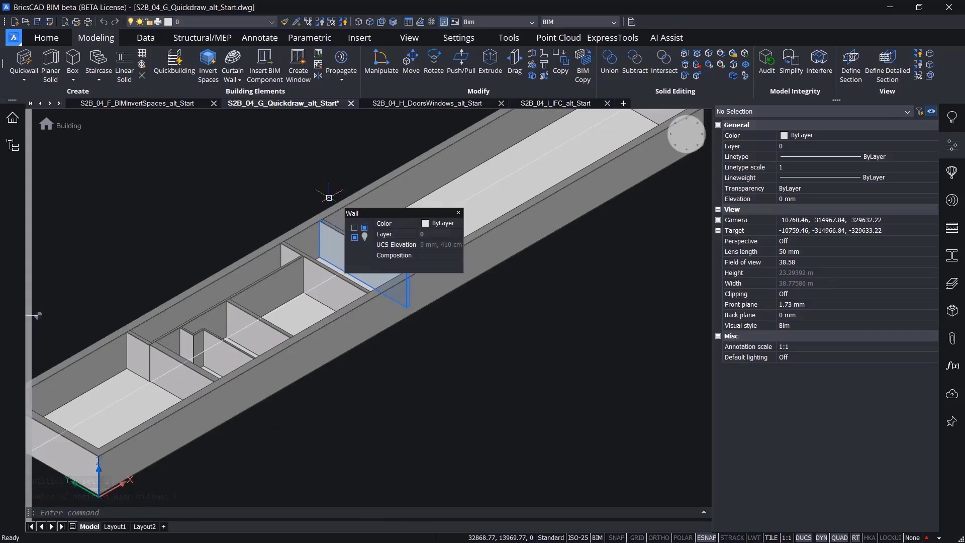
pyautogui.click(415, 104)
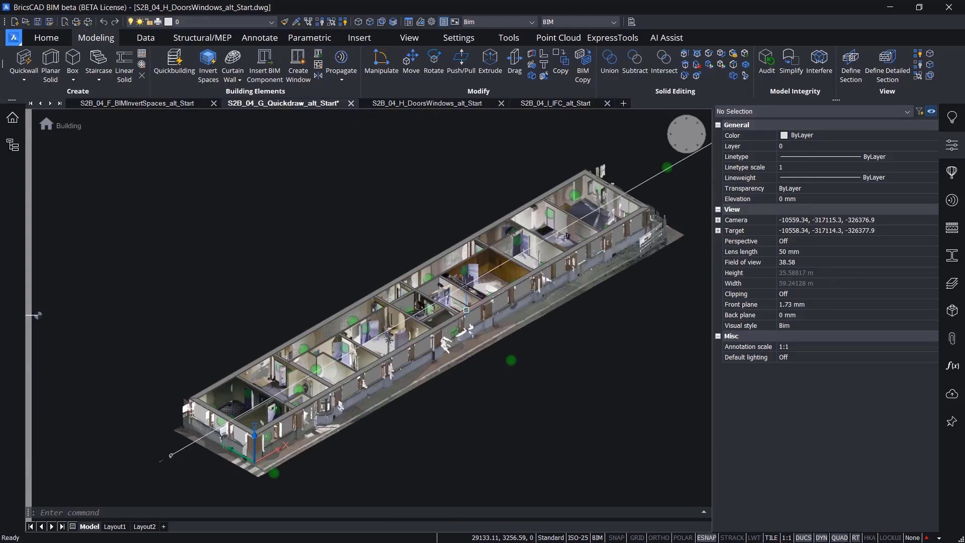
pyautogui.click(486, 351)
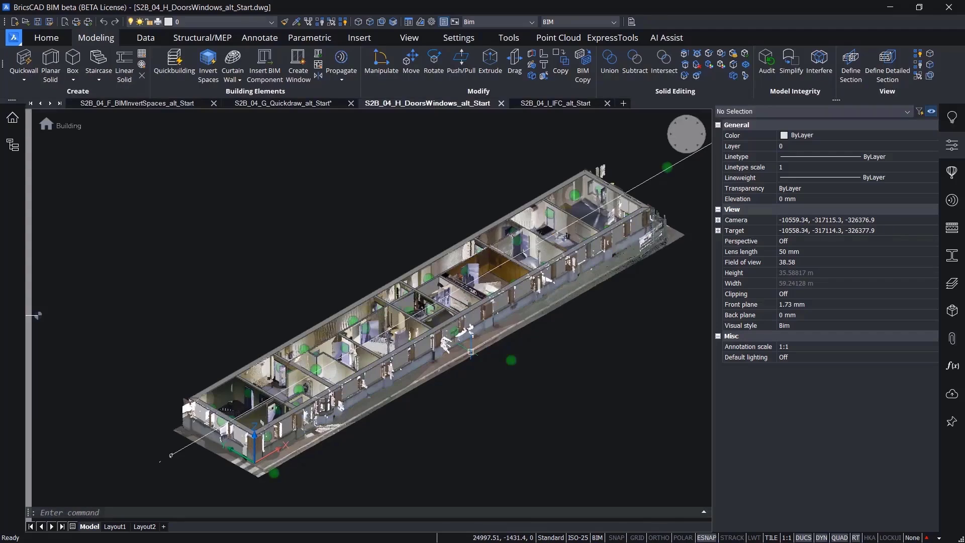
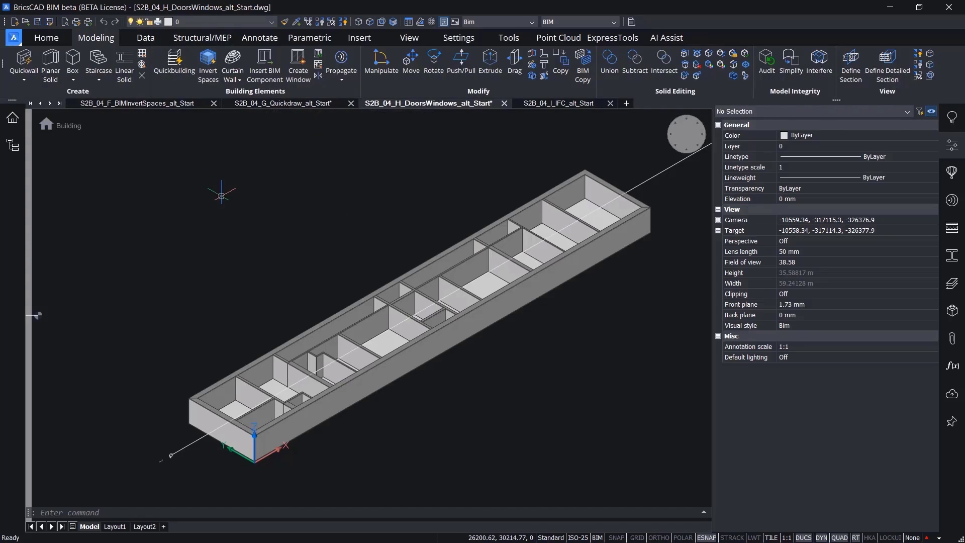
# Step: Undo hiding the point cloud and examine the scanned doorway in the room's wall
pyautogui.hotkey('ctrl', 'z')
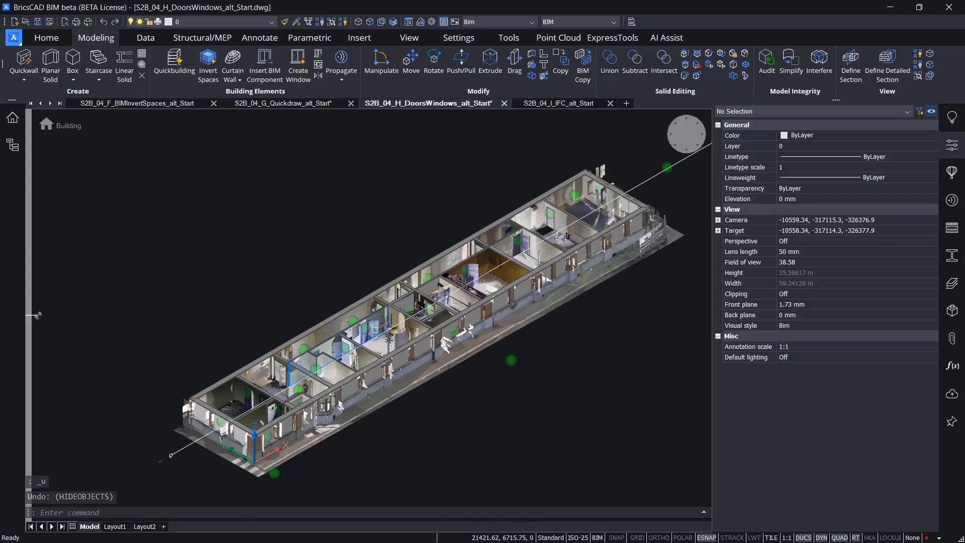
pyautogui.scroll(10, 375, 330)
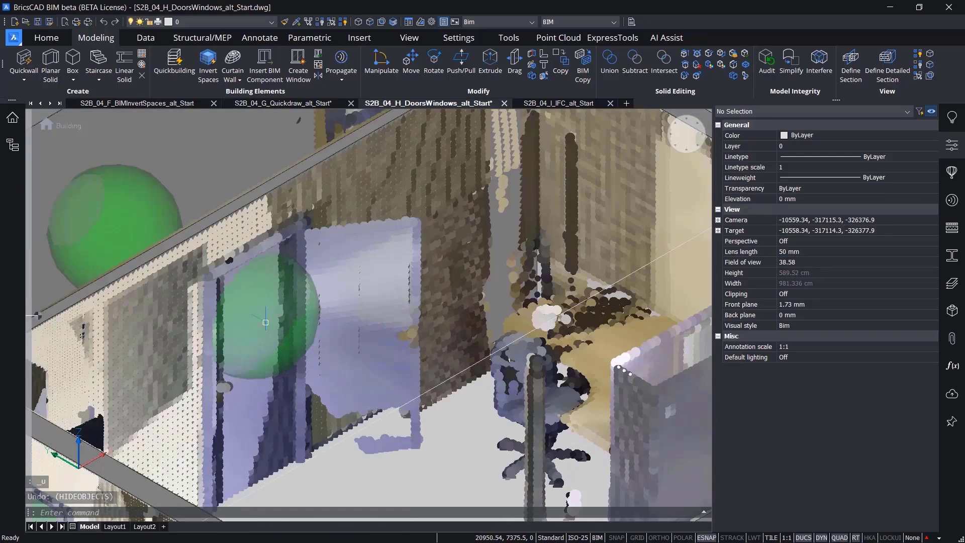
pyautogui.scroll(4, 246, 266)
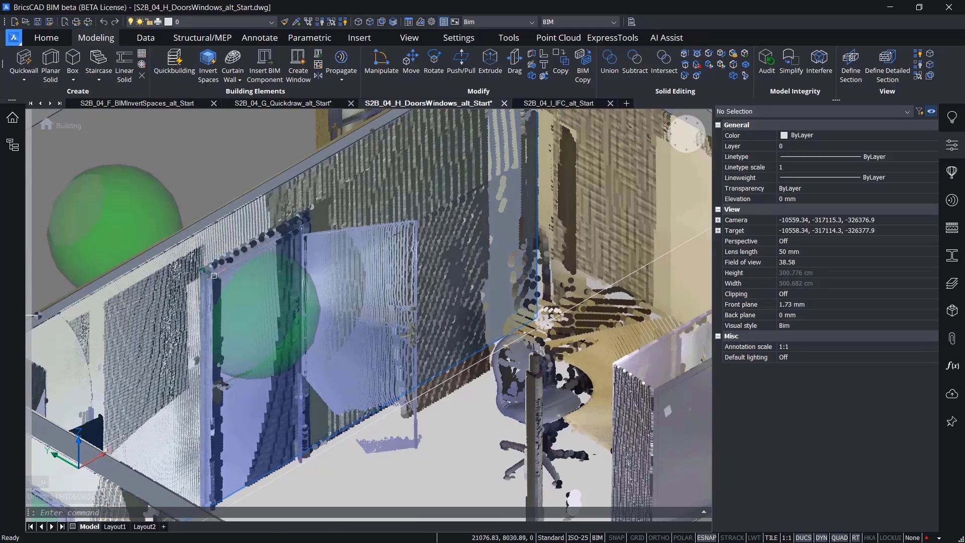
pyautogui.moveTo(307, 228)
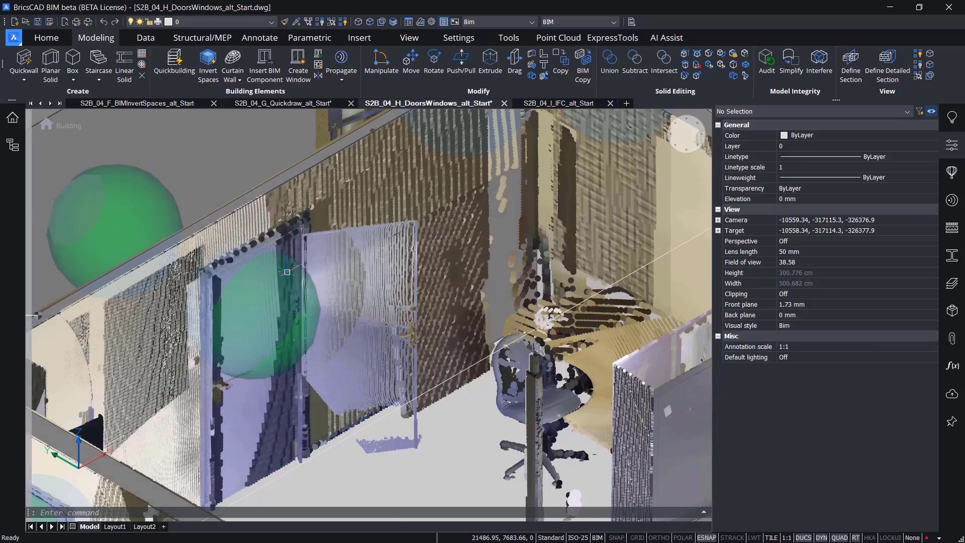
pyautogui.scroll(-2, 284, 266)
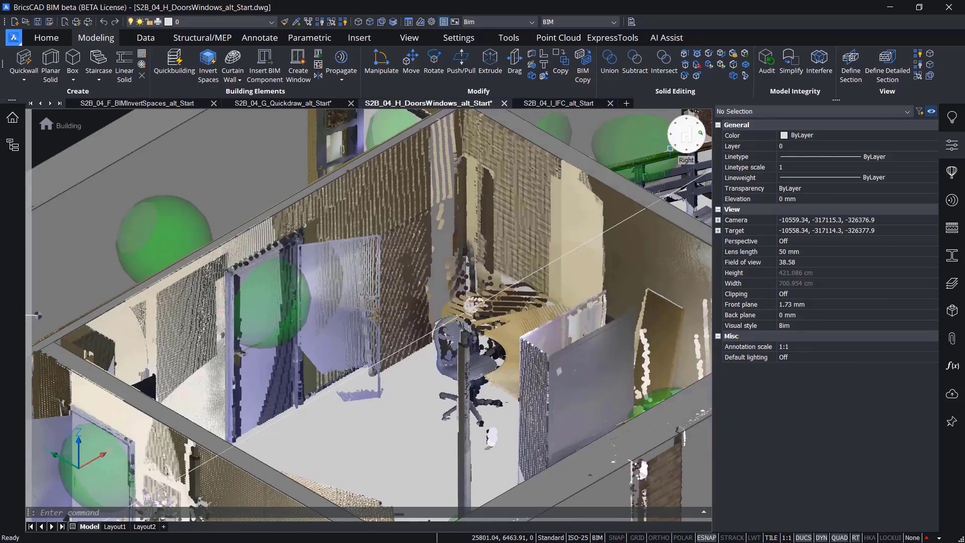
# Step: Show the building from the top and open the Floor 0 story
pyautogui.click(691, 136)
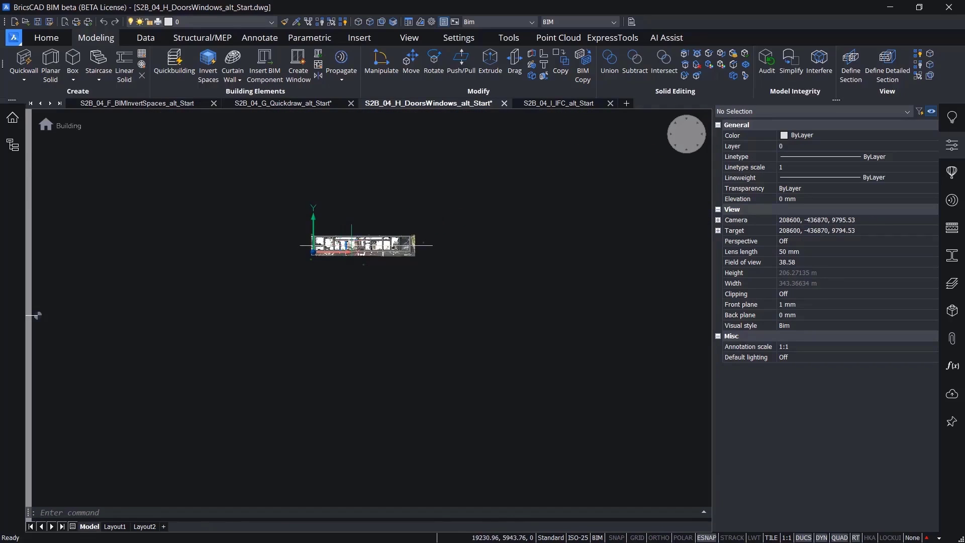
pyautogui.scroll(4, 352, 240)
pyautogui.scroll(2, 351, 241)
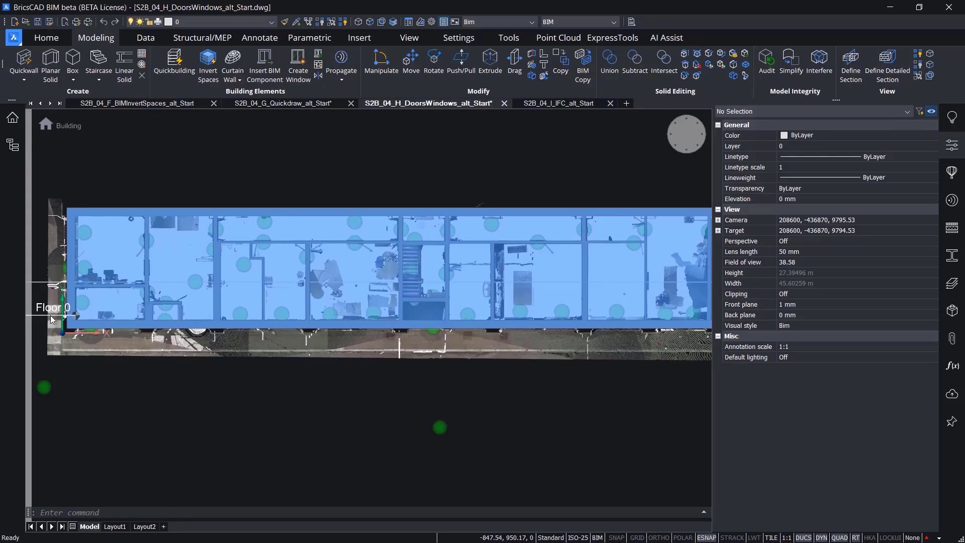
pyautogui.doubleClick(52, 316)
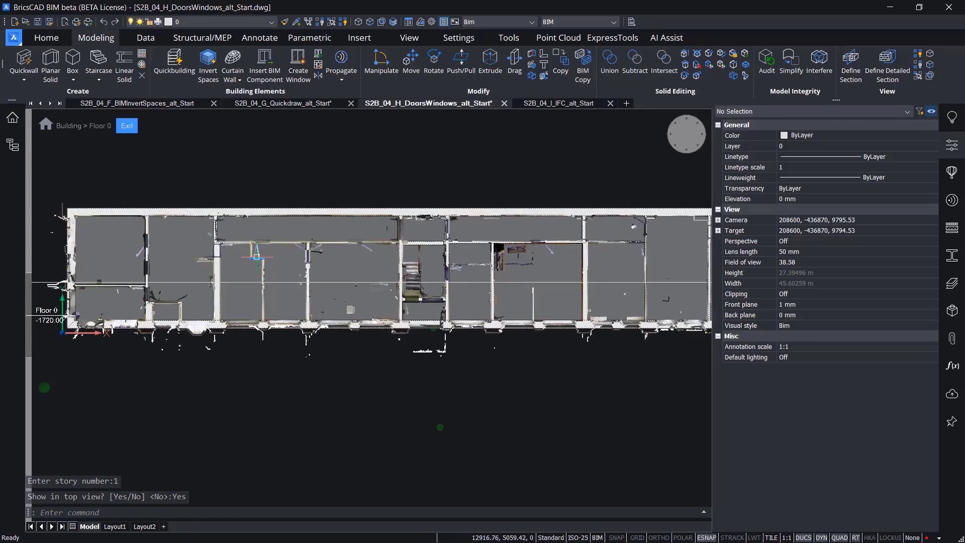
# Step: Examine the Floor 0 slice in an isometric view and in top view, down to the scanned doorway in the corridor wall
pyautogui.click(671, 147)
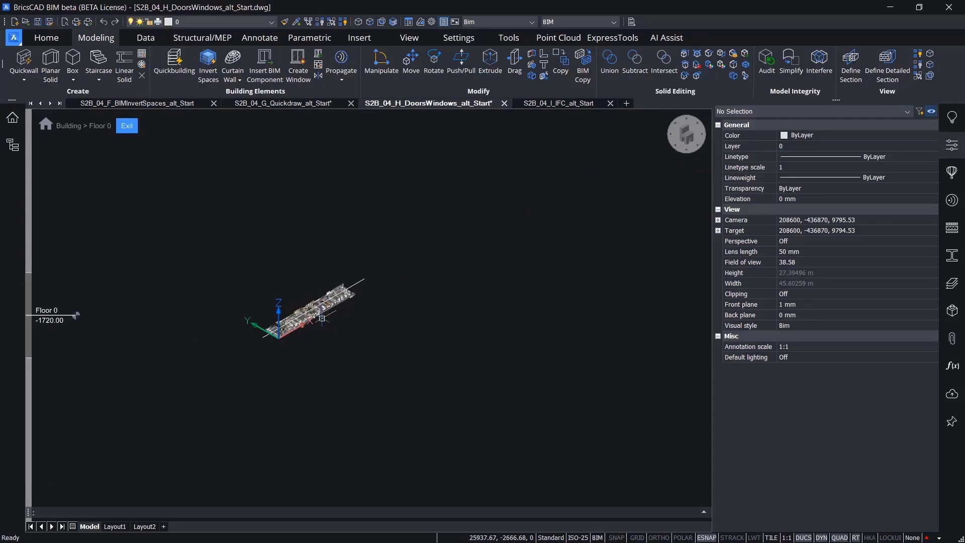
pyautogui.scroll(2, 313, 318)
pyautogui.scroll(10, 313, 318)
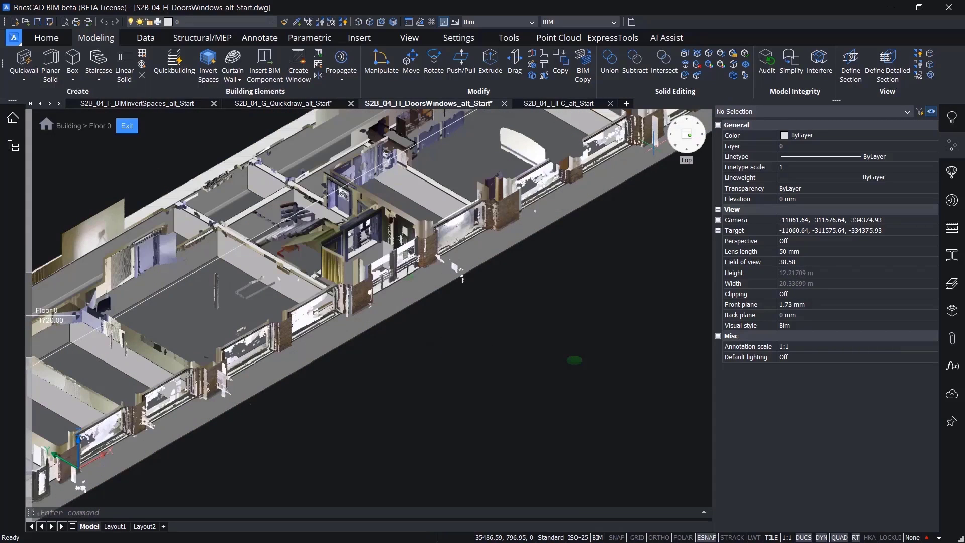
pyautogui.click(654, 147)
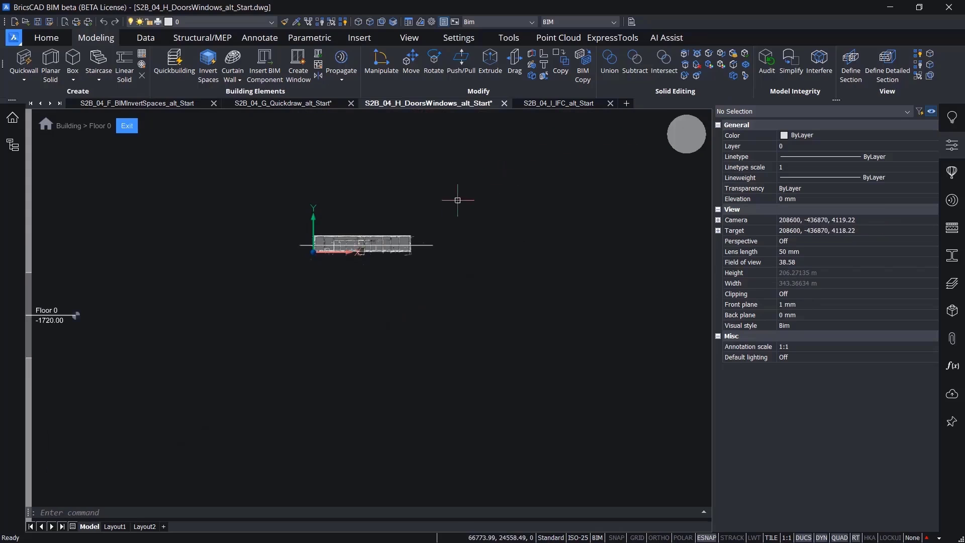
pyautogui.scroll(5, 355, 246)
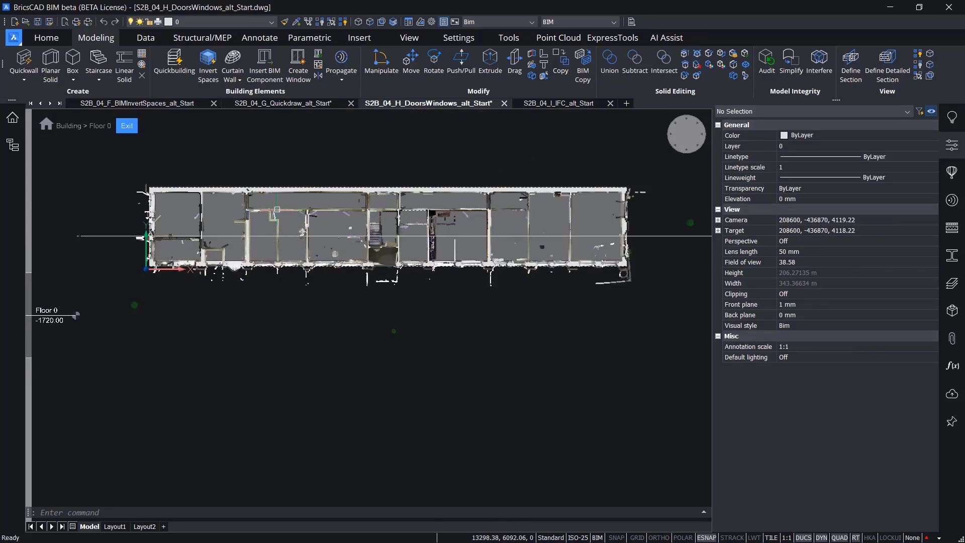
pyautogui.scroll(10, 299, 201)
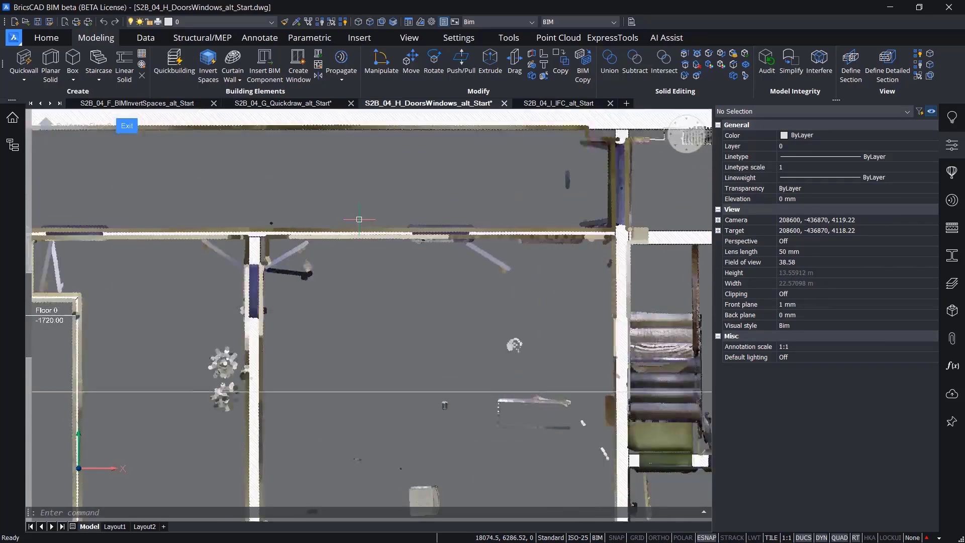
pyautogui.scroll(3, 498, 230)
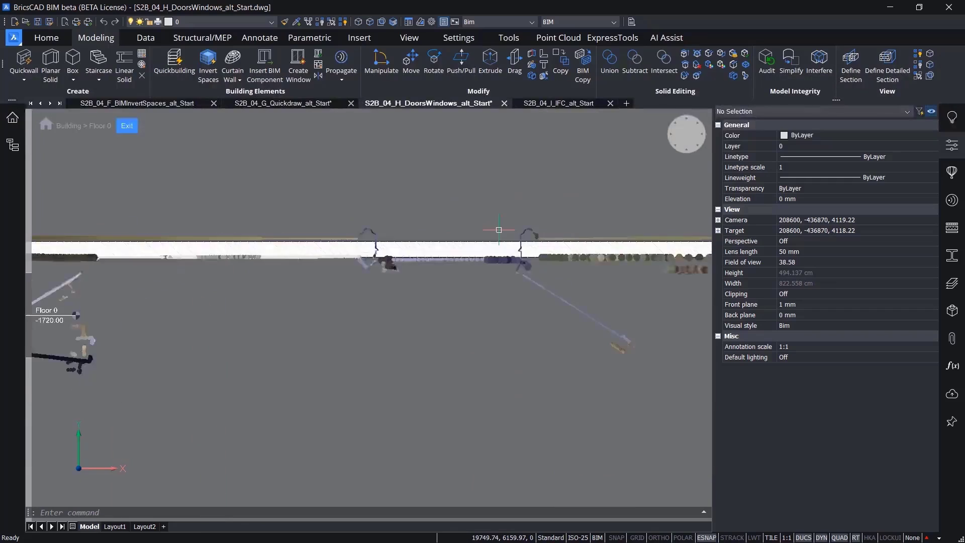
pyautogui.moveTo(445, 262)
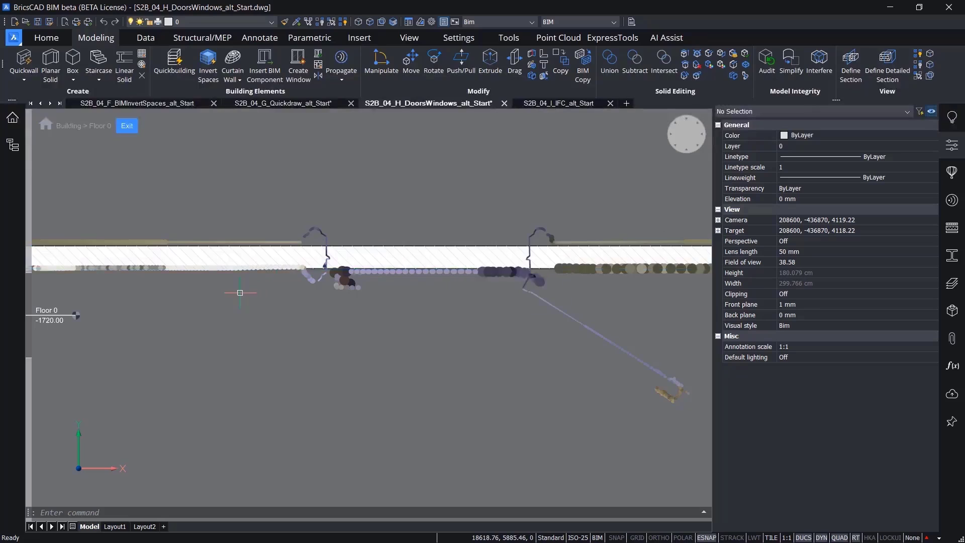
# Step: Select all building elements through the structure tree and set their transparency to 80
pyautogui.click(13, 145)
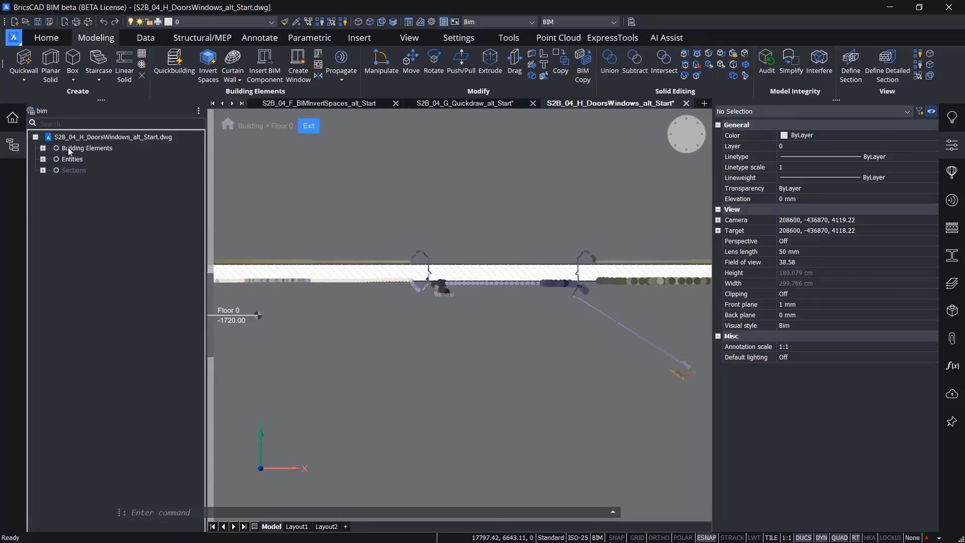
pyautogui.click(68, 147)
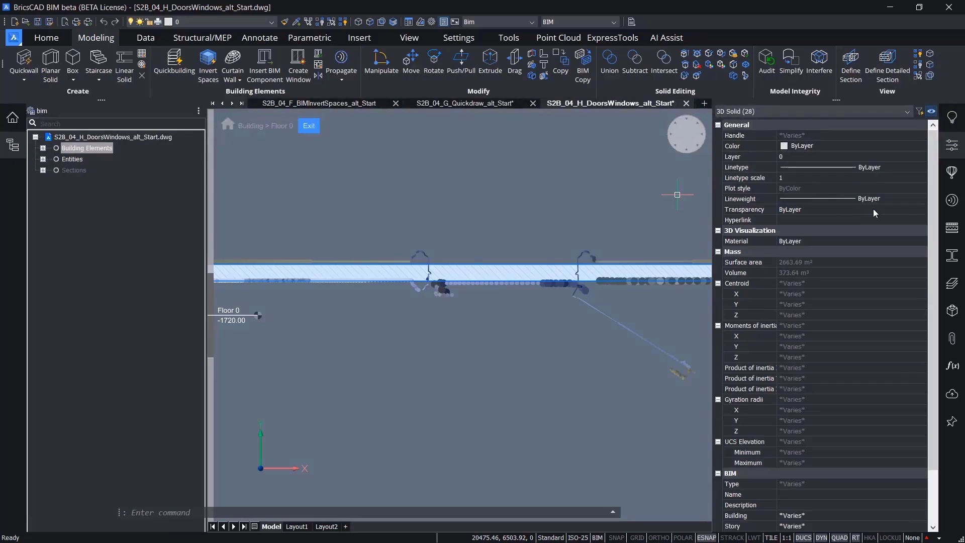
pyautogui.click(927, 213)
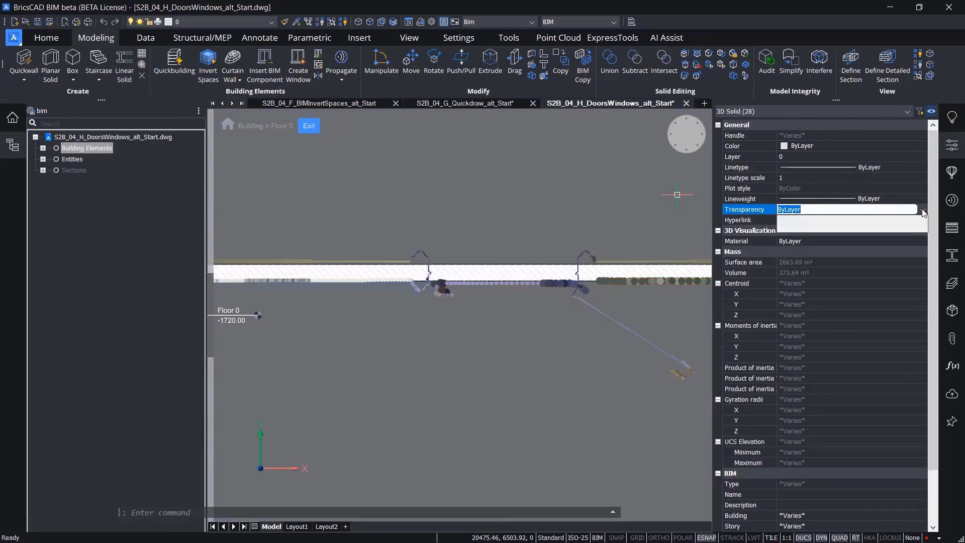
pyautogui.click(923, 210)
pyautogui.click(828, 317)
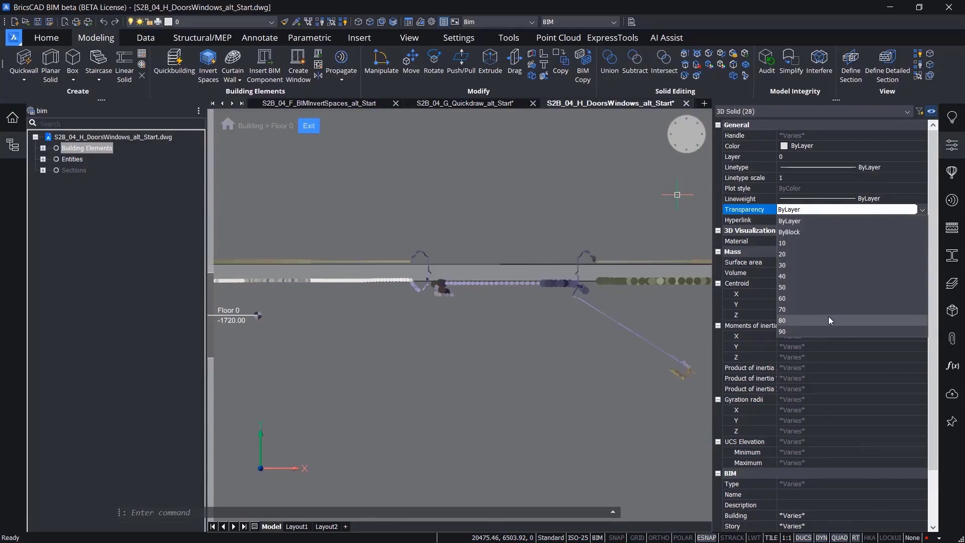
pyautogui.moveTo(468, 323)
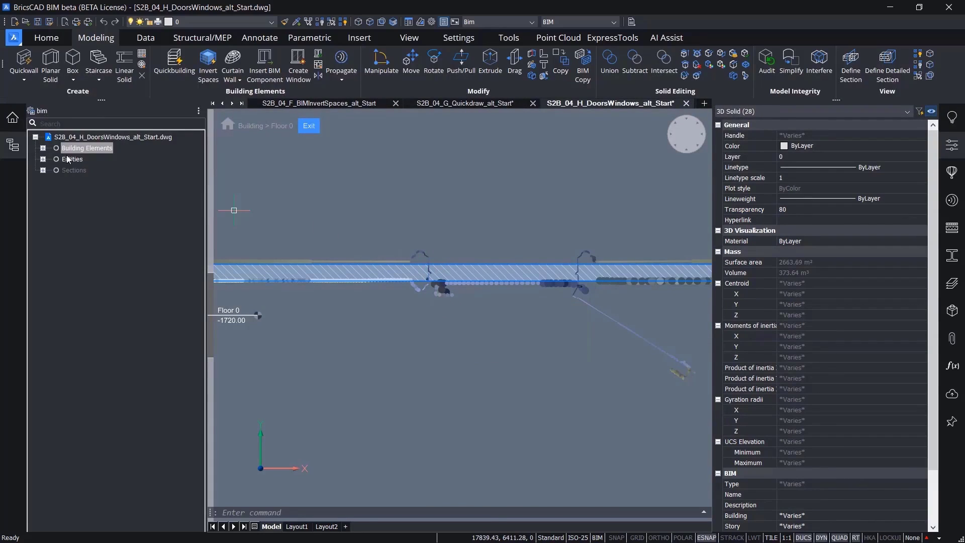
pyautogui.click(17, 146)
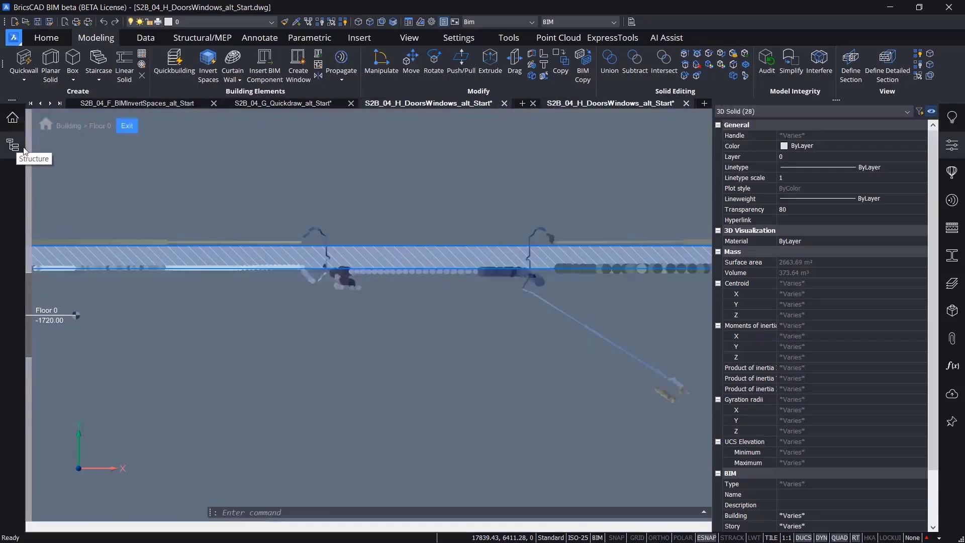
# Step: Start inserting Door SingleSwing 1 from the library's Doors category
pyautogui.scroll(-2, 358, 275)
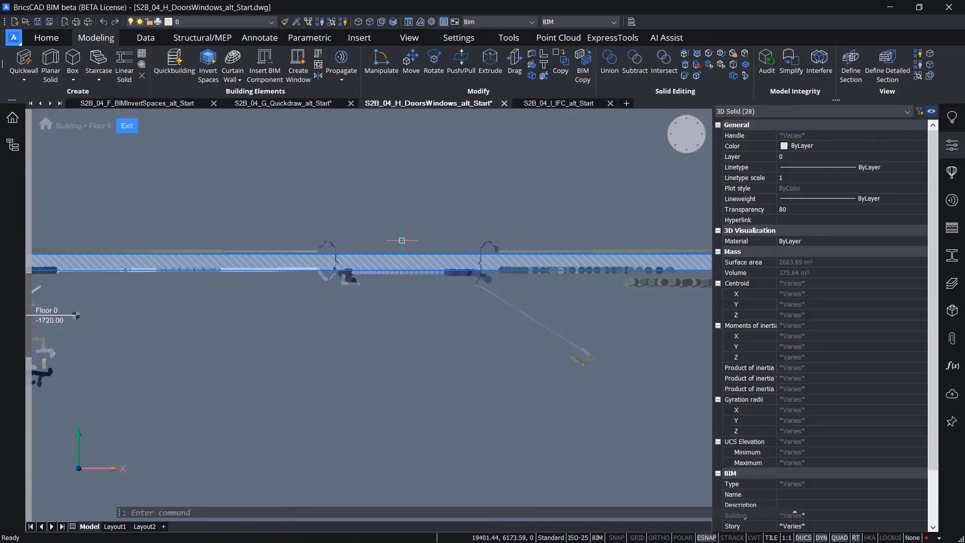
pyautogui.click(951, 171)
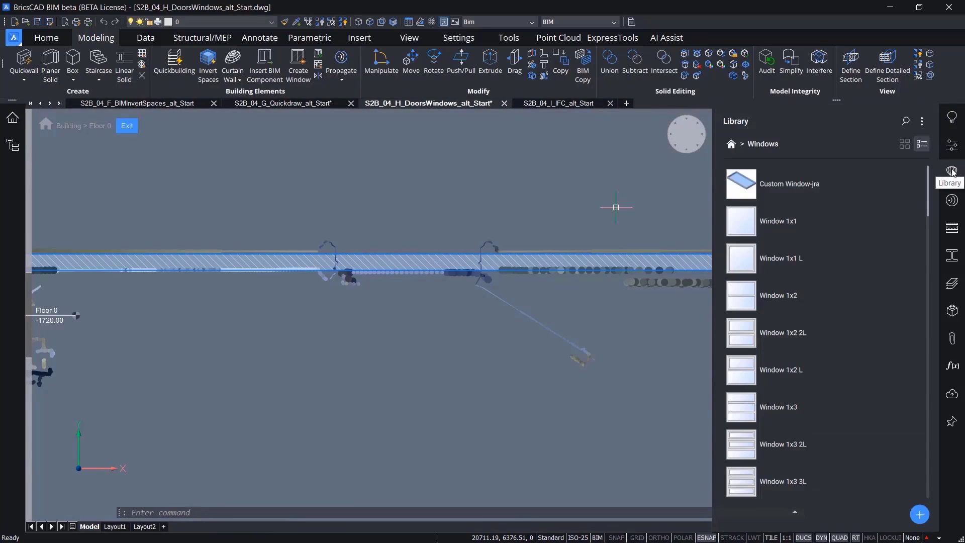
pyautogui.click(730, 144)
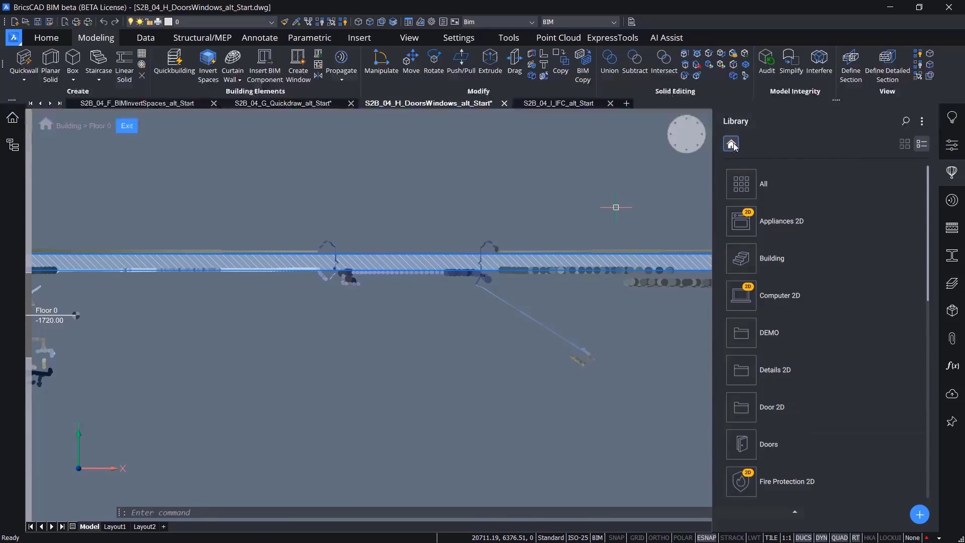
pyautogui.click(752, 443)
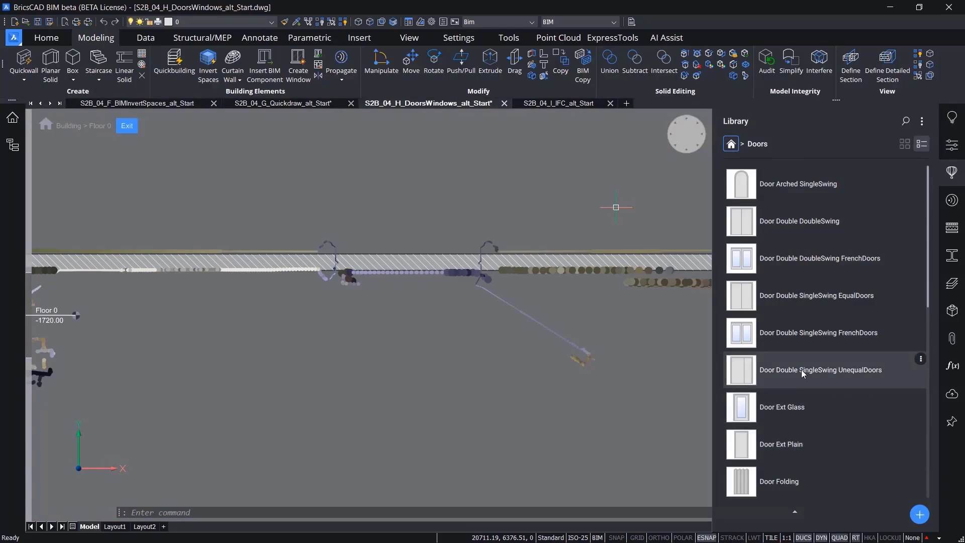
pyautogui.scroll(-9, 801, 369)
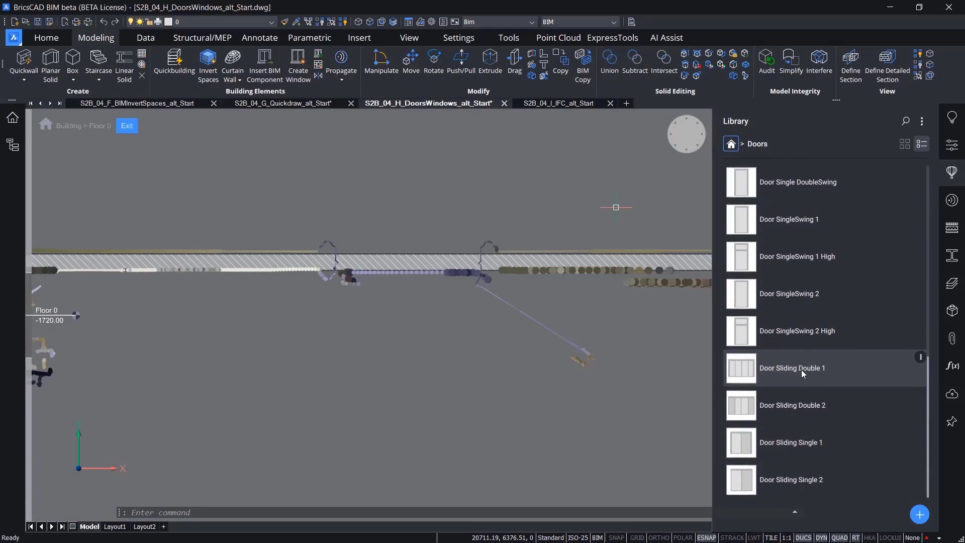
pyautogui.scroll(3, 801, 369)
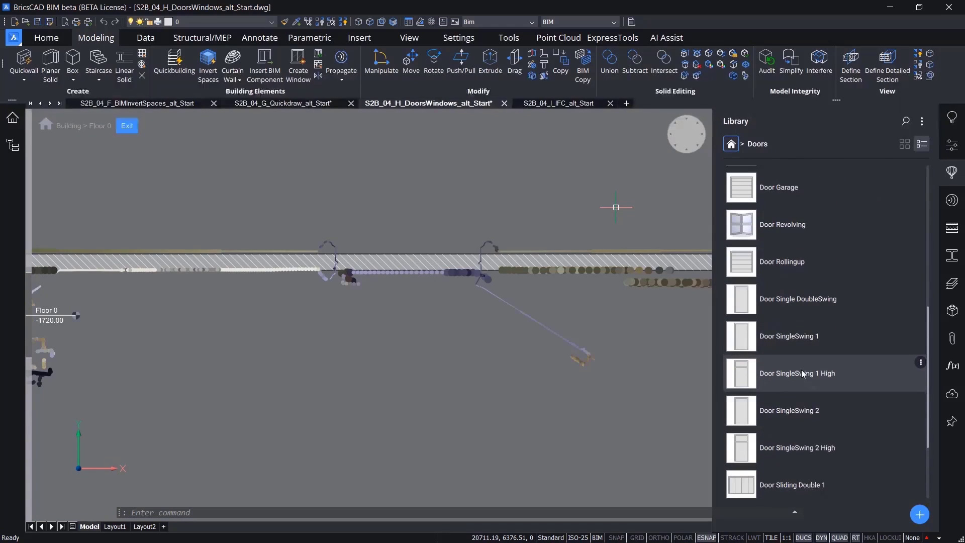
pyautogui.click(748, 346)
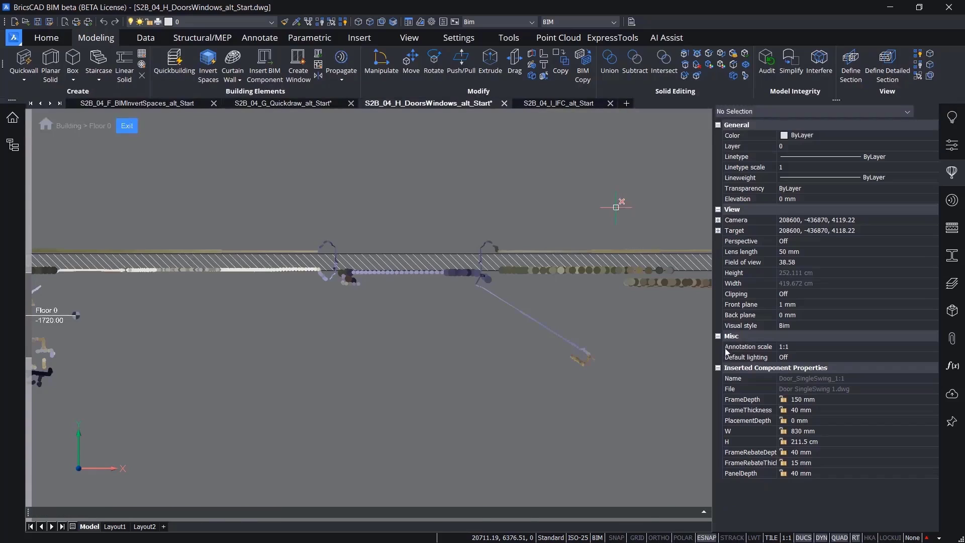
# Step: Set the door component's width W to 864 mm and its height H to 2080 mm
pyautogui.click(824, 431)
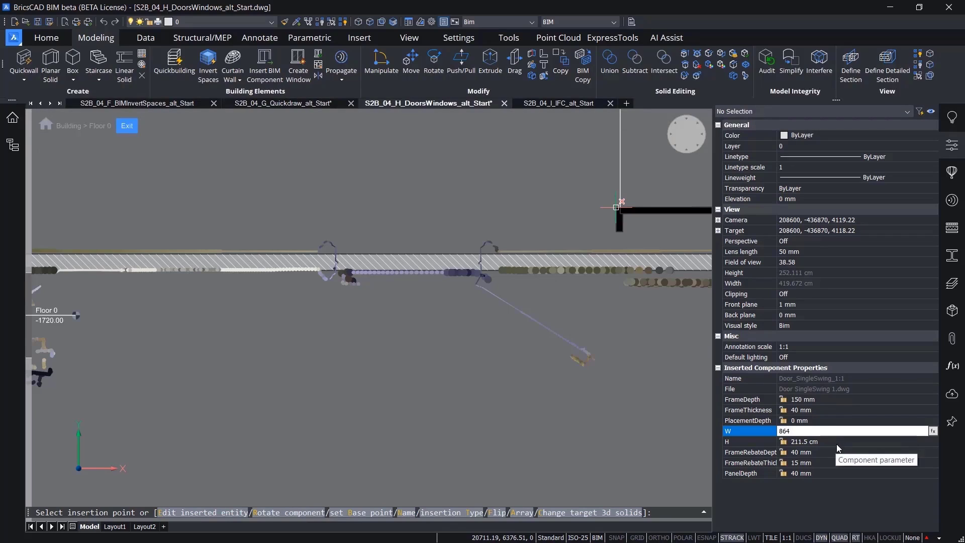
pyautogui.press('Return')
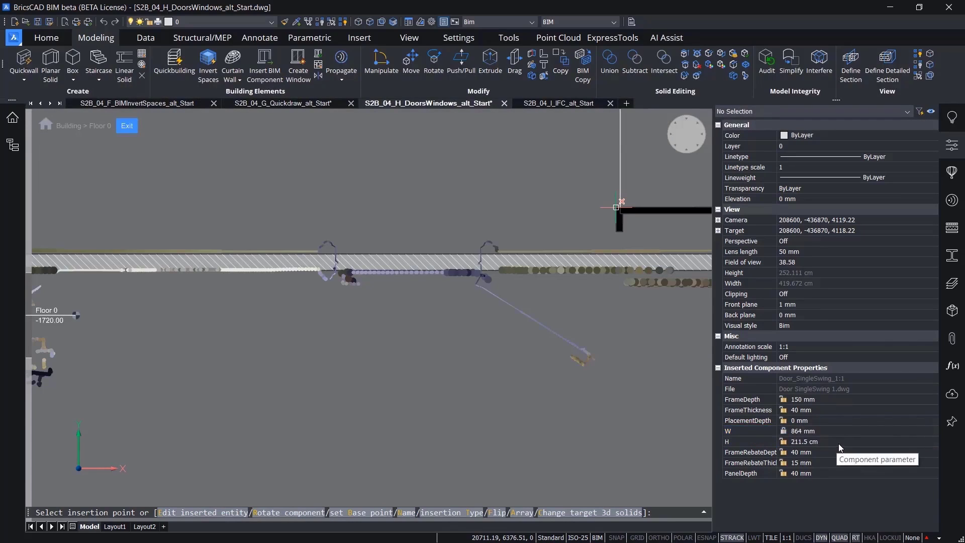
pyautogui.click(842, 441)
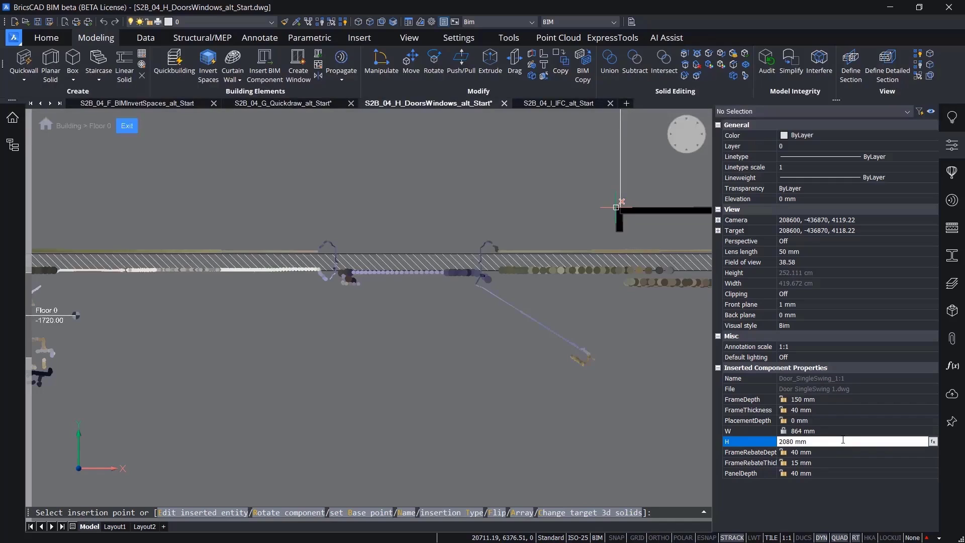
pyautogui.press('Return')
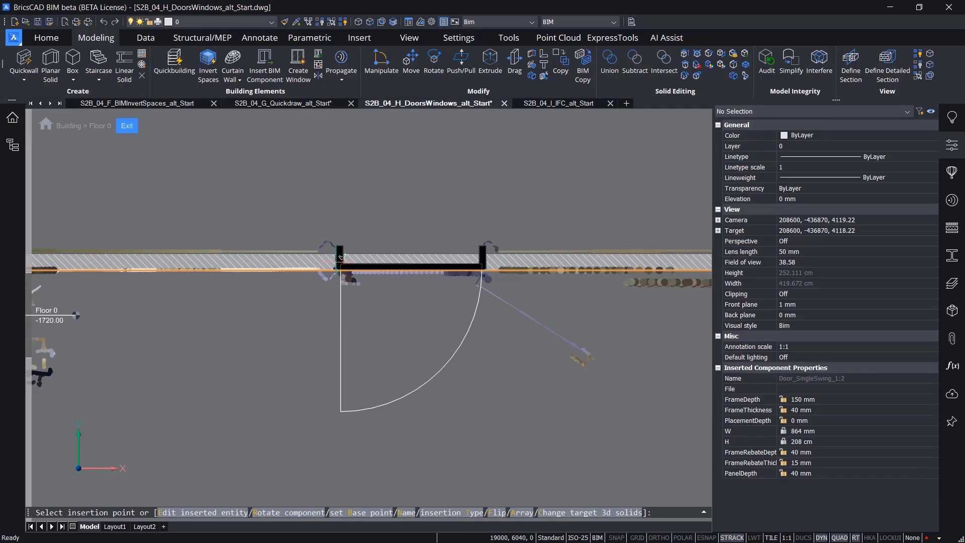
# Step: Place the door in the corridor wall at the west jamb of the scanned doorway and finish inserting
pyautogui.click(342, 257)
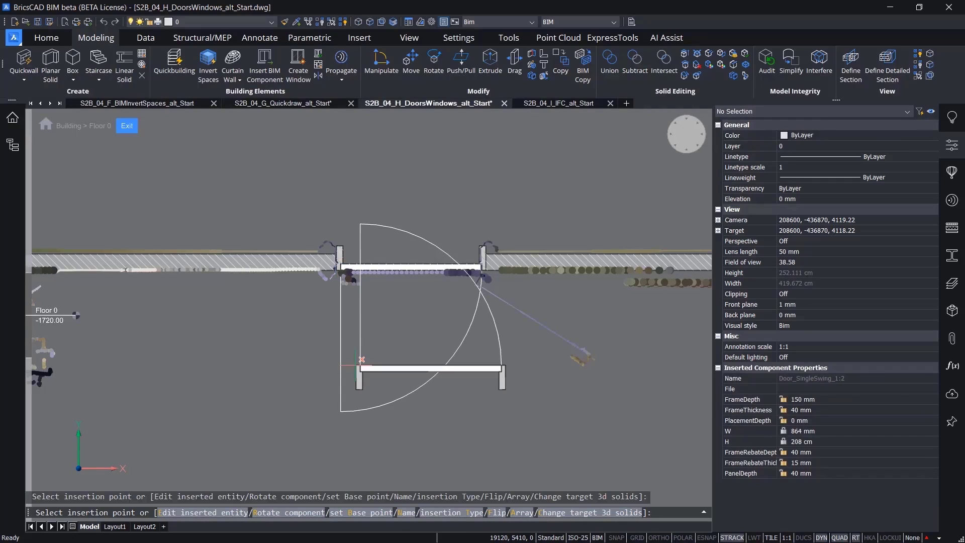
pyautogui.press('Escape')
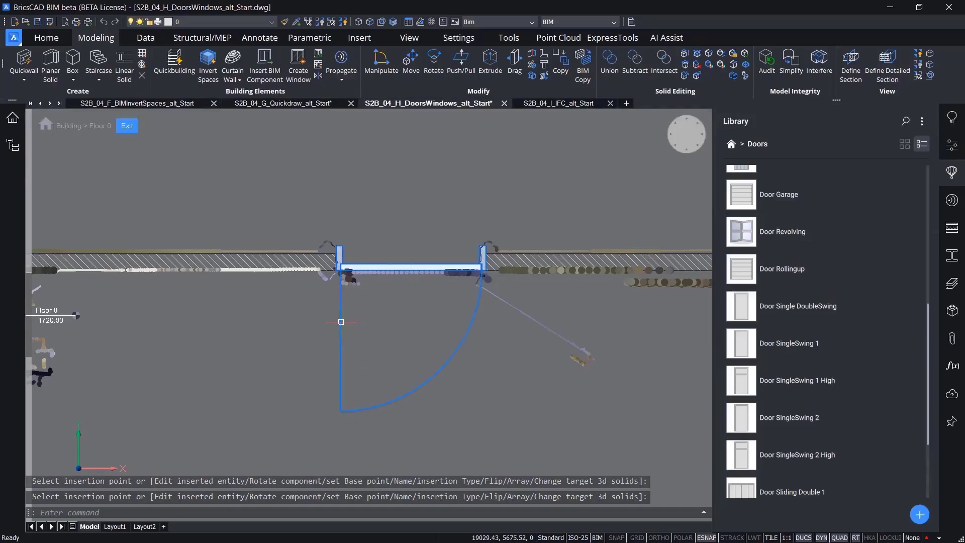
pyautogui.moveTo(345, 322)
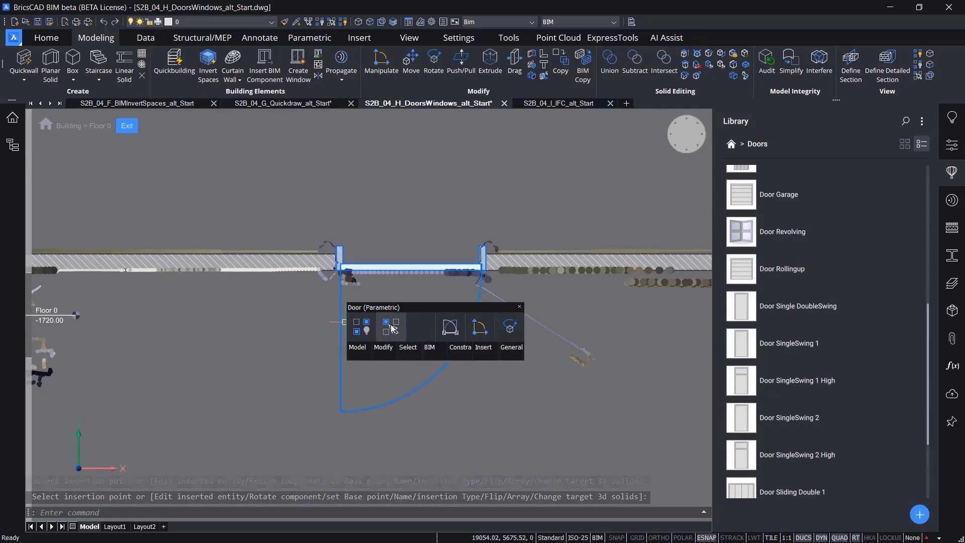
# Step: Flip the inserted corridor door left-right so it swings from the east jamb of the scanned doorway
pyautogui.click(479, 330)
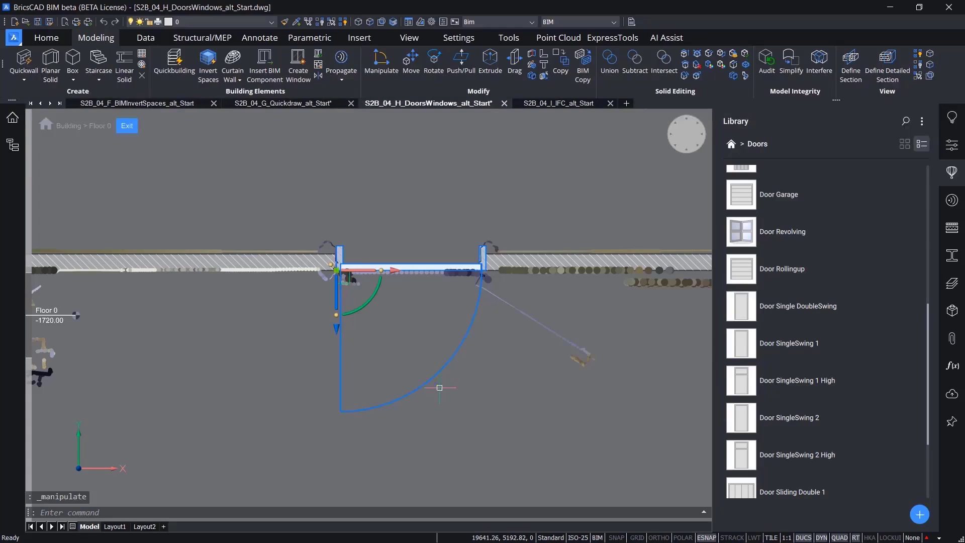
pyautogui.press('Escape')
pyautogui.click(340, 340)
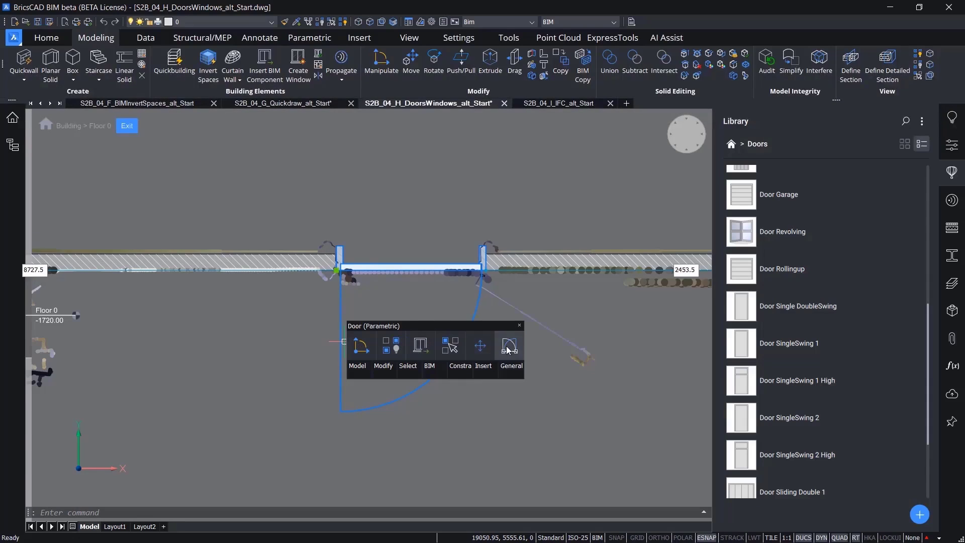
pyautogui.press('Escape')
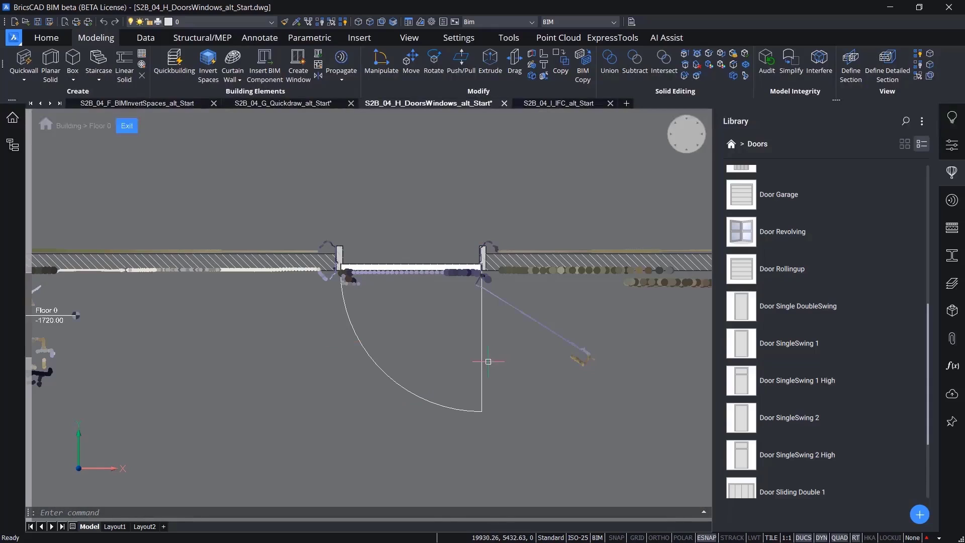
# Step: Insert another copy of the corridor door at the west jamb of the next scanned doorway to the west
pyautogui.moveTo(479, 346)
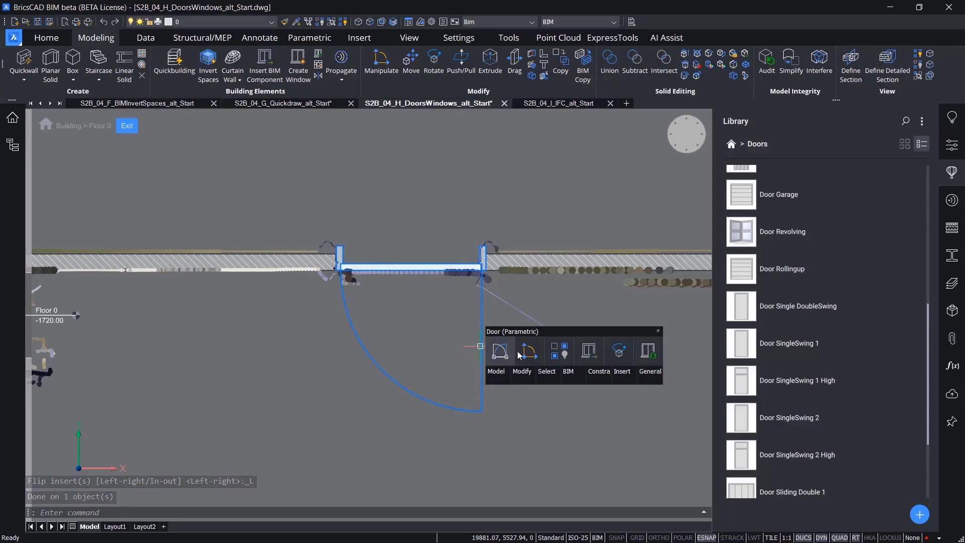
pyautogui.click(593, 354)
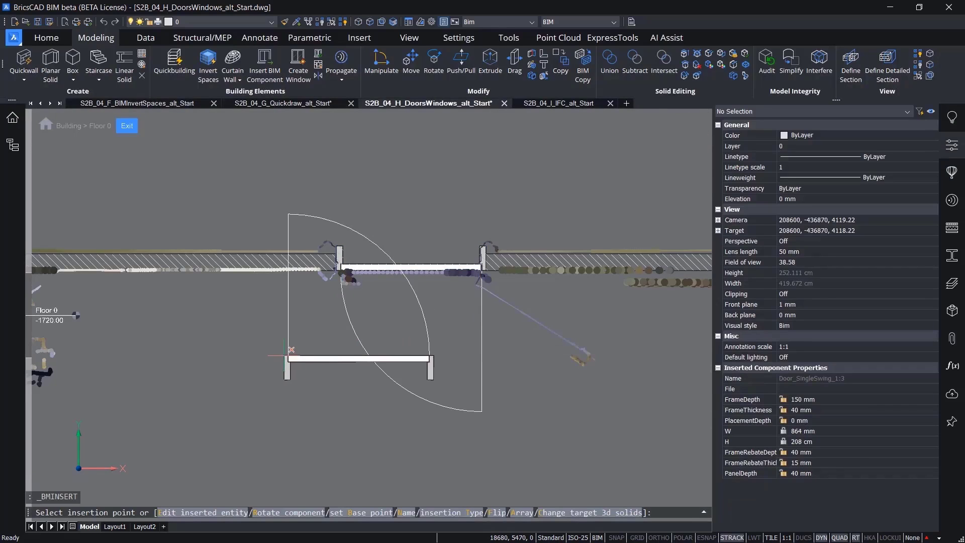
pyautogui.scroll(-4, 363, 349)
pyautogui.moveTo(440, 359); pyautogui.dragTo(648, 360, button='middle')
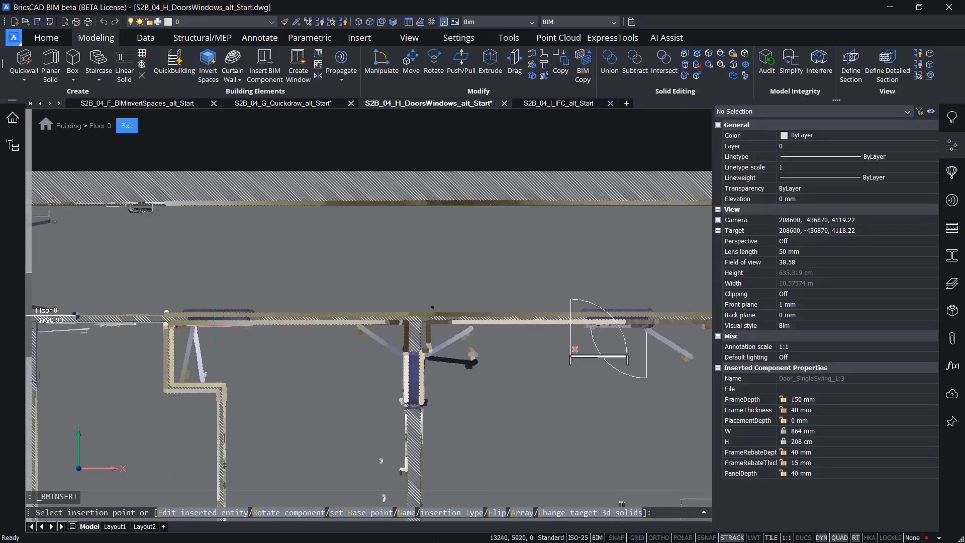
pyautogui.scroll(3, 575, 349)
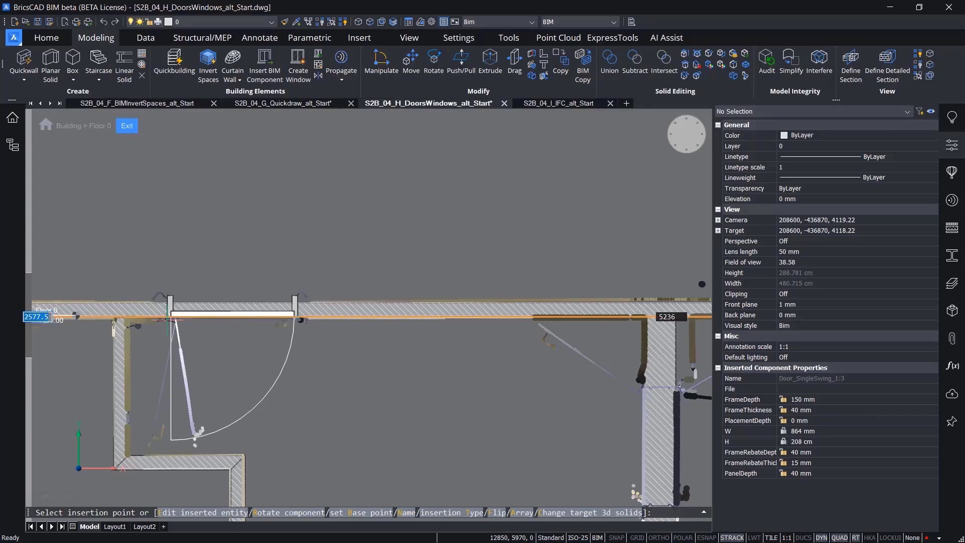
pyautogui.click(170, 317)
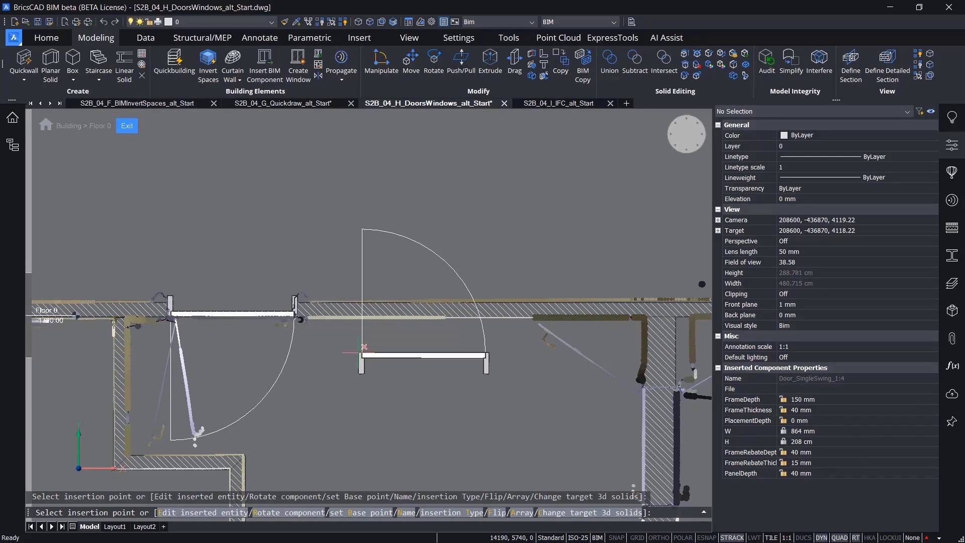
pyautogui.press('Escape')
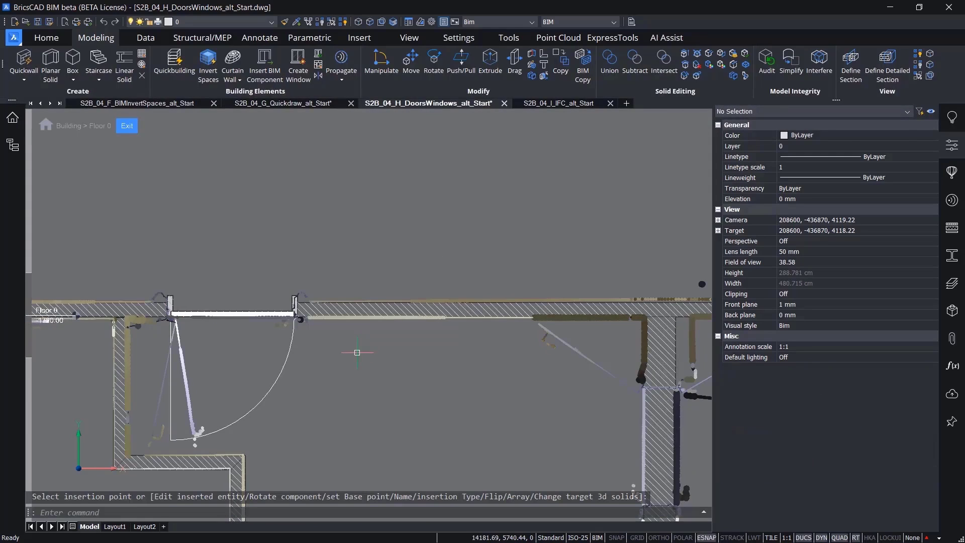
# Step: Exit the Floor 0 story view and turn off clip display for the building's horizontal section
pyautogui.scroll(-5, 357, 353)
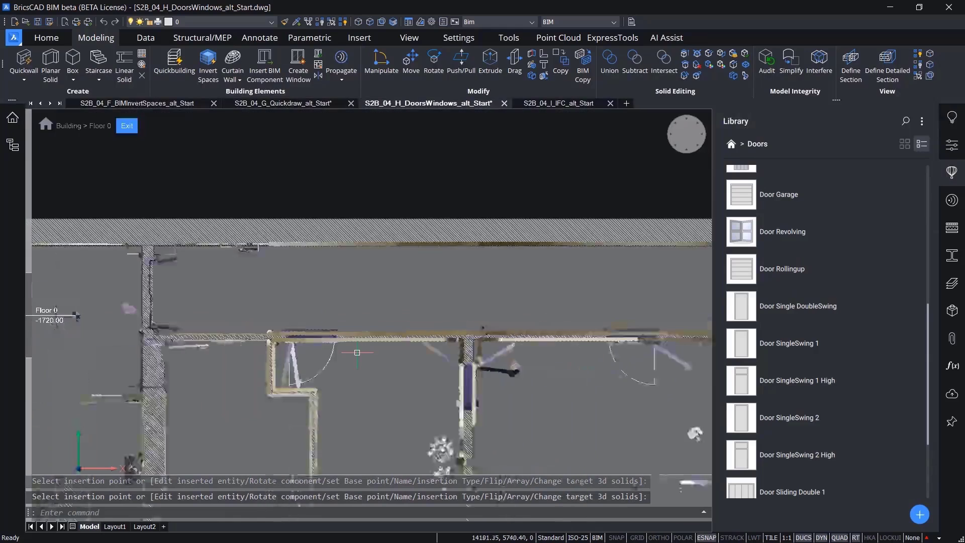
pyautogui.moveTo(358, 348)
pyautogui.mouseDown(button='middle')
pyautogui.moveTo(324, 256)
pyautogui.moveTo(276, 196)
pyautogui.moveTo(281, 180)
pyautogui.mouseUp(button='middle')
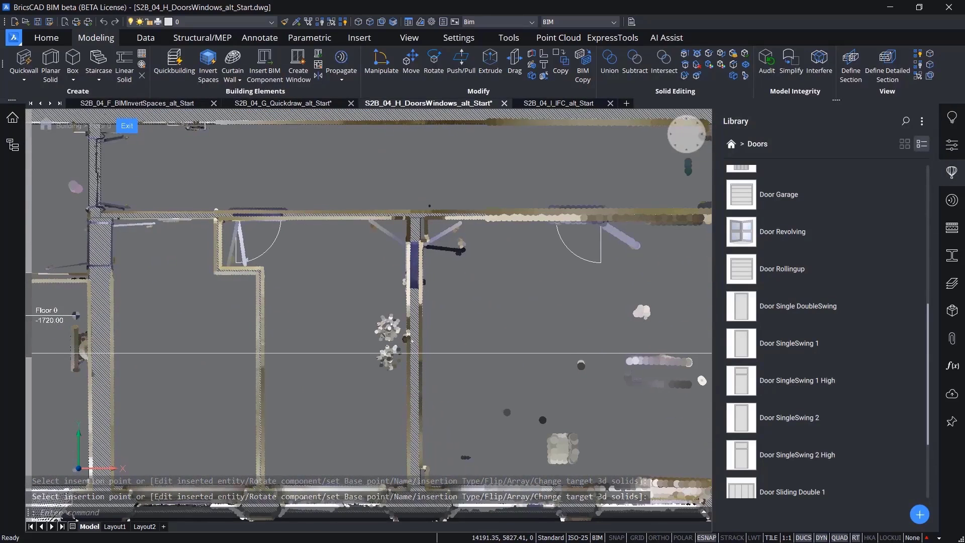
pyautogui.click(126, 126)
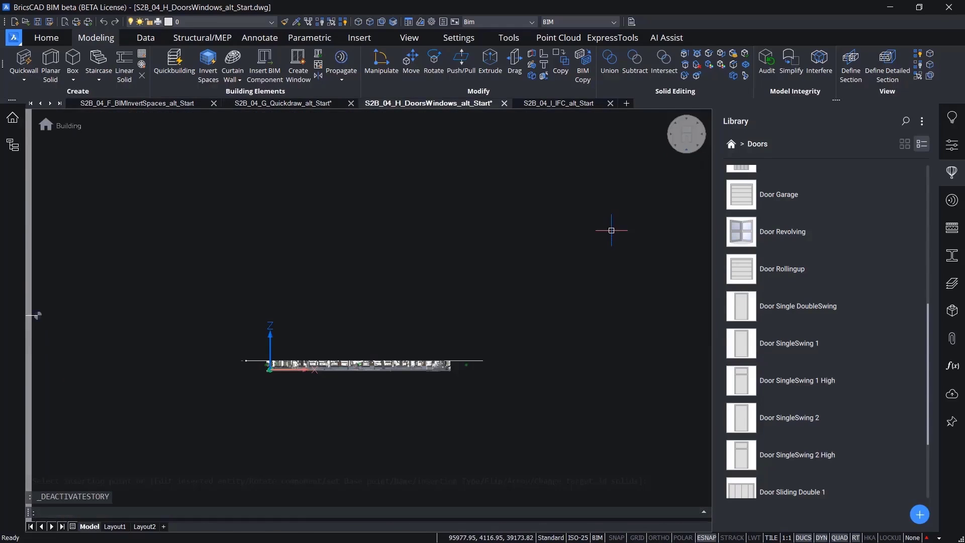
pyautogui.click(253, 358)
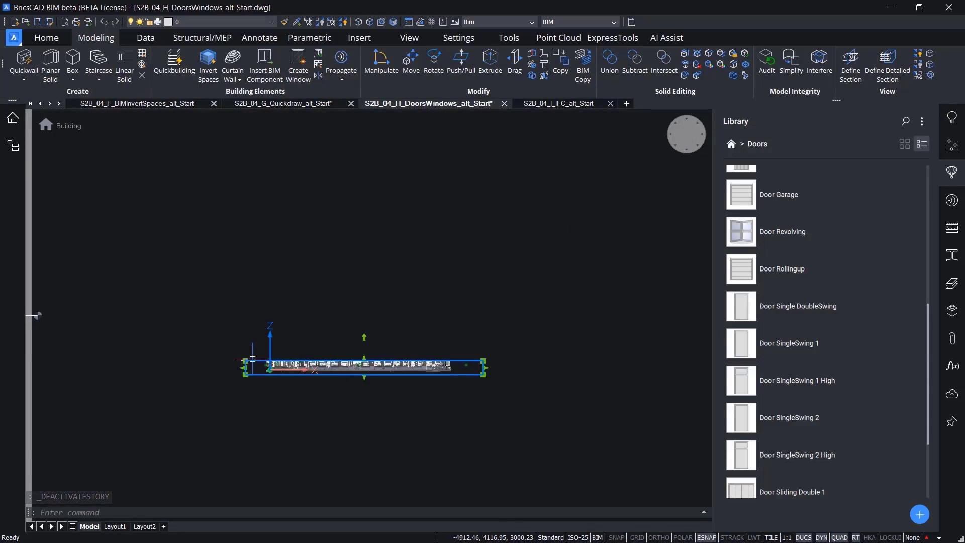
pyautogui.press('Escape')
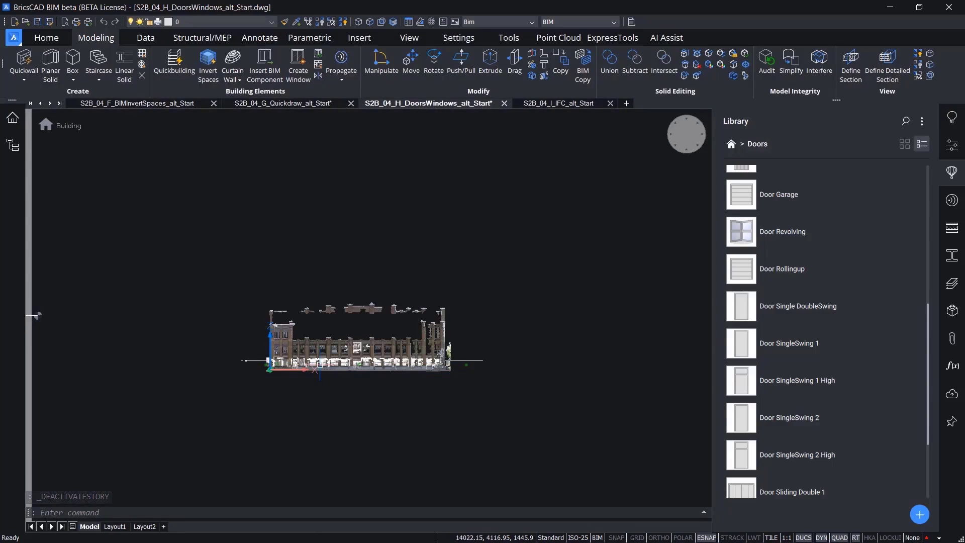
# Step: Start inserting Window 1x2 from the library's Windows category for the ground-floor openings of the front facade
pyautogui.scroll(5, 319, 363)
pyautogui.scroll(5, 303, 362)
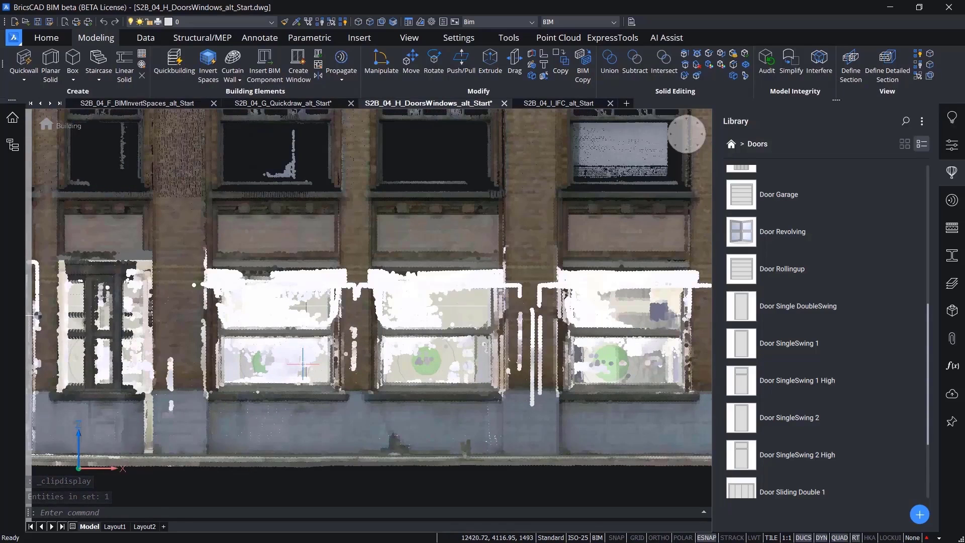
pyautogui.scroll(2, 302, 363)
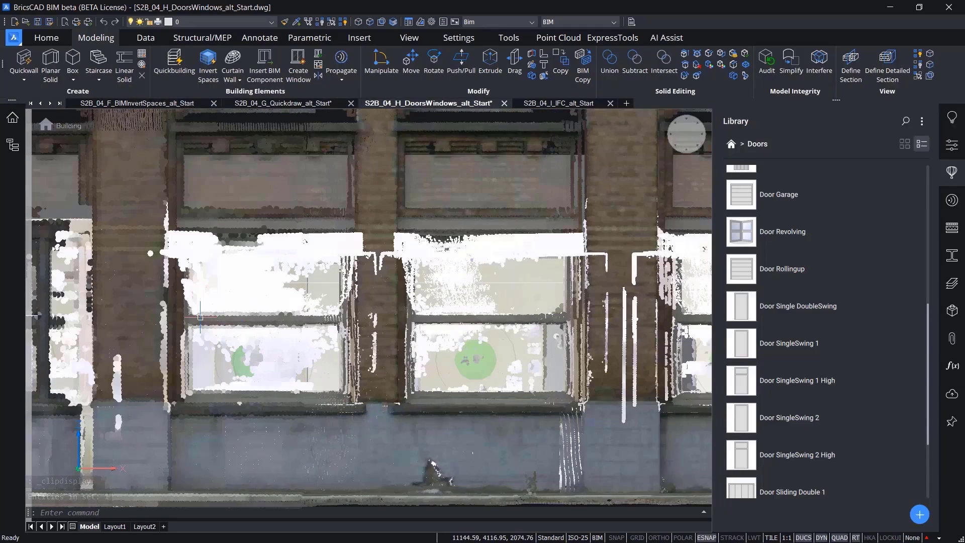
pyautogui.moveTo(183, 320)
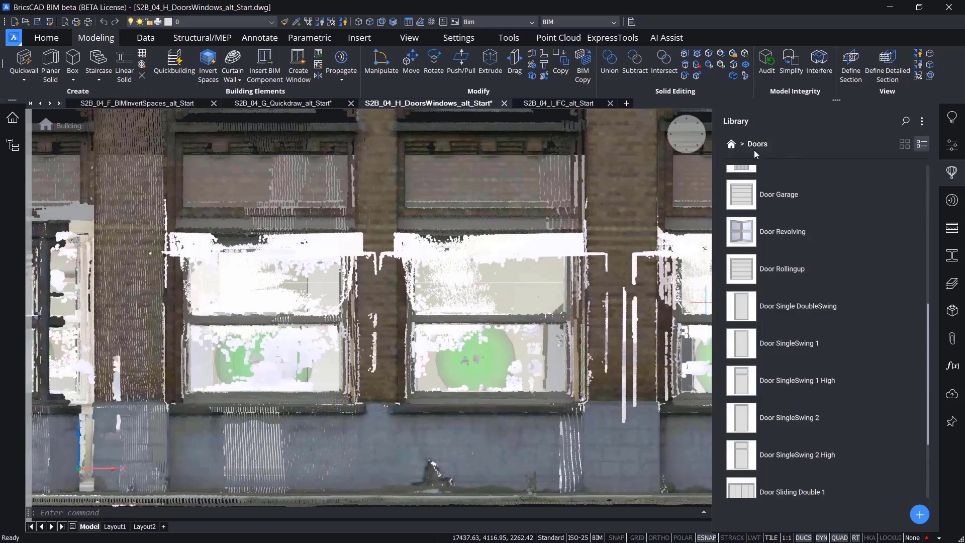
pyautogui.click(732, 144)
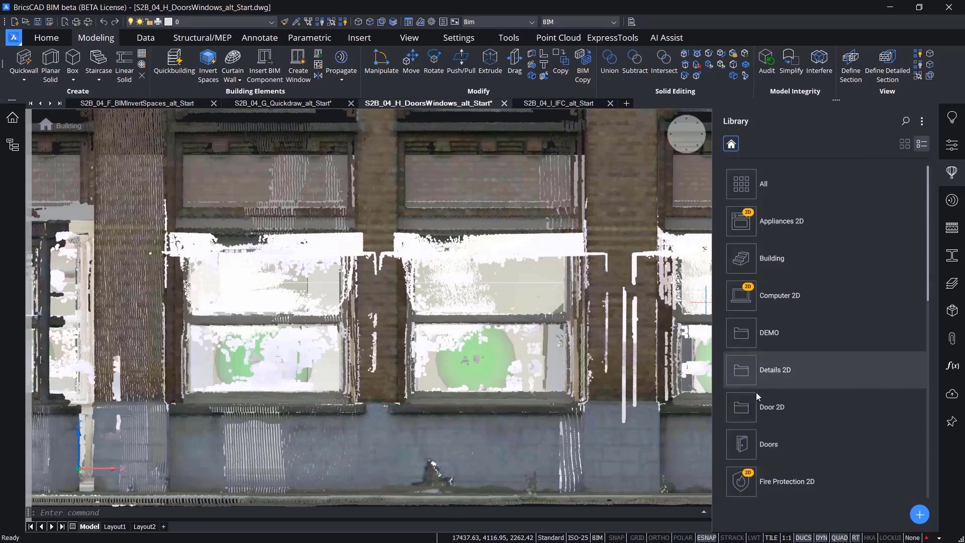
pyautogui.scroll(-10, 756, 392)
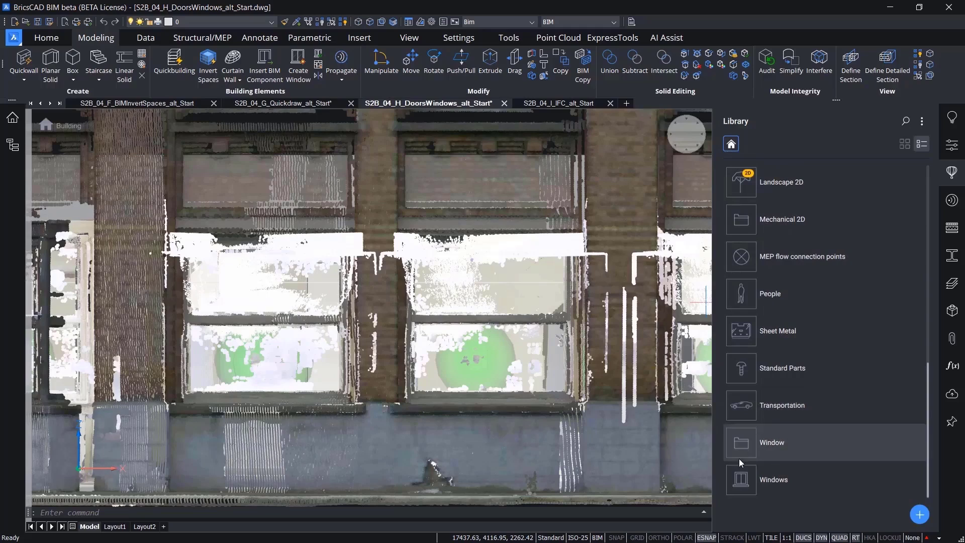
pyautogui.click(743, 477)
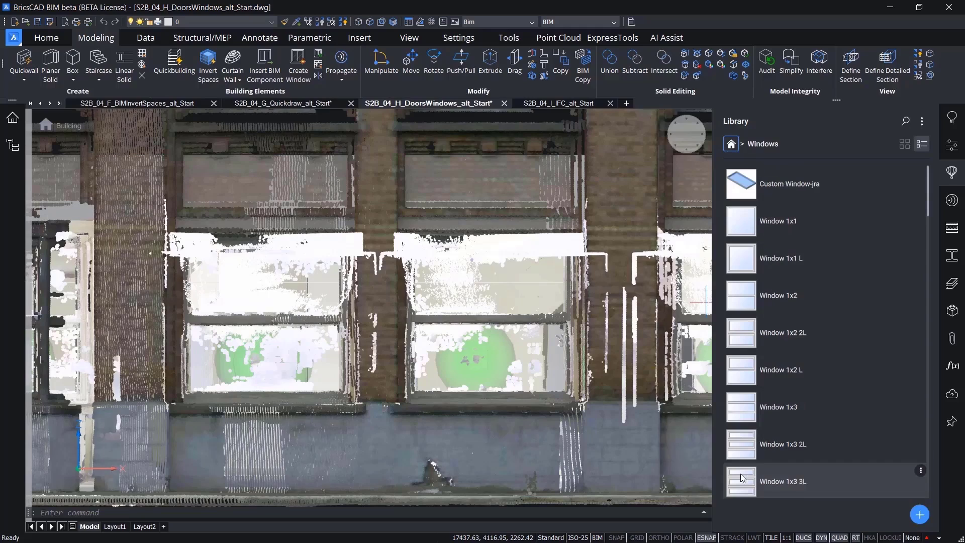
pyautogui.click(746, 296)
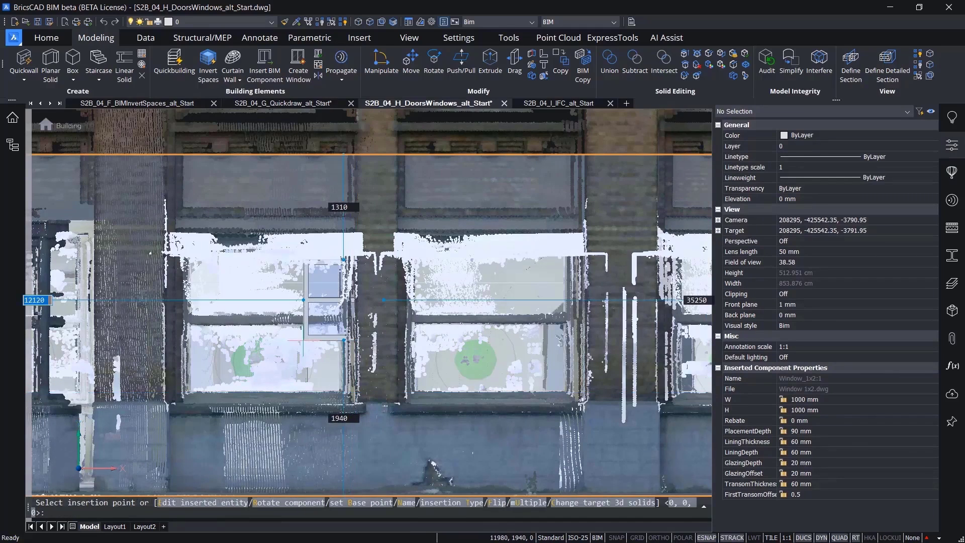
# Step: Set the window's W to 2200 mm and H to 2080 mm, and place it in the first scanned two-pane opening
pyautogui.click(827, 400)
pyautogui.write('2200')
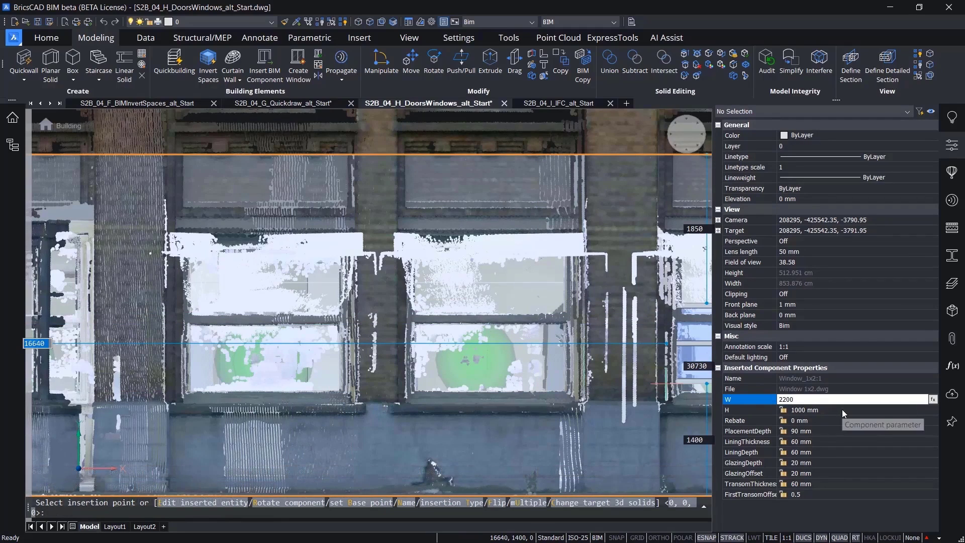
pyautogui.click(842, 409)
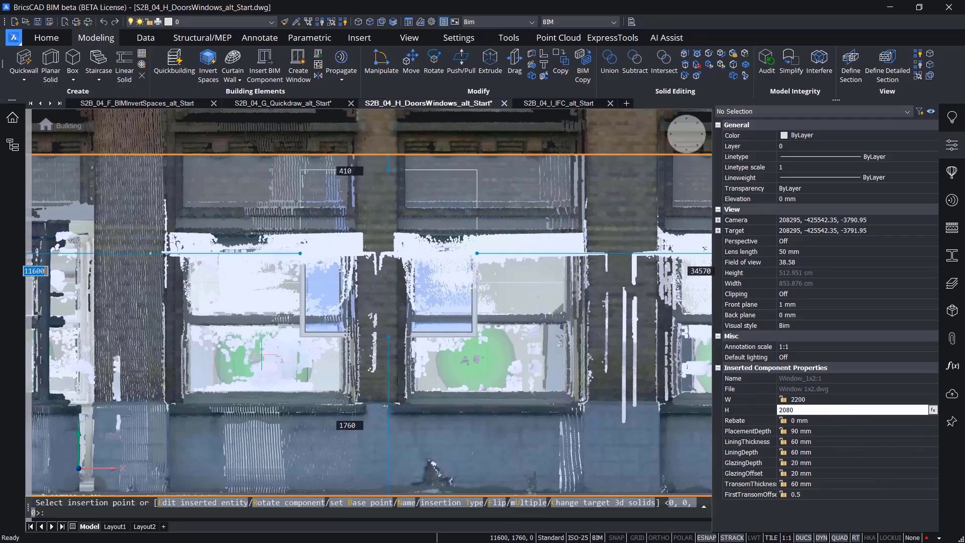
pyautogui.click(176, 400)
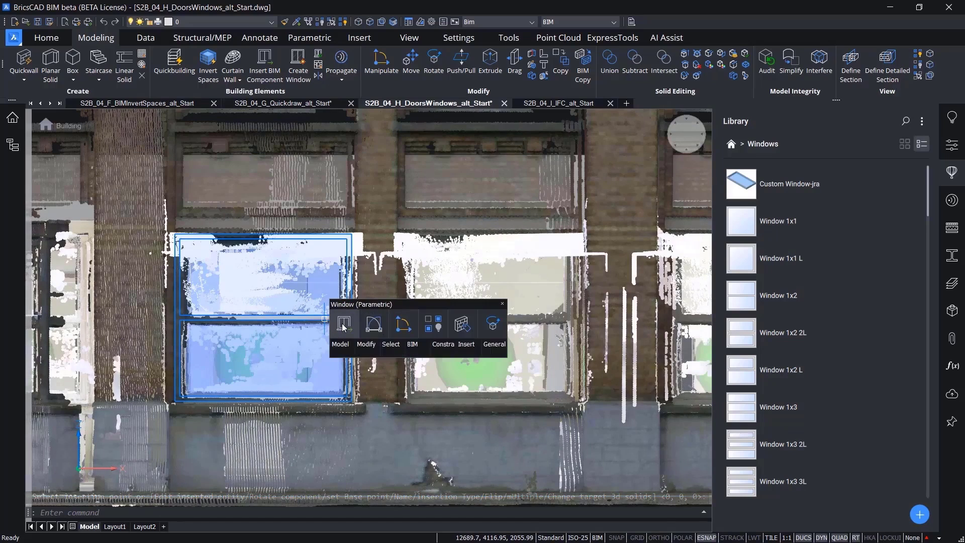
# Step: Insert a matching window in the adjacent scanned opening to the east, about 680 mm from the first window
pyautogui.click(344, 325)
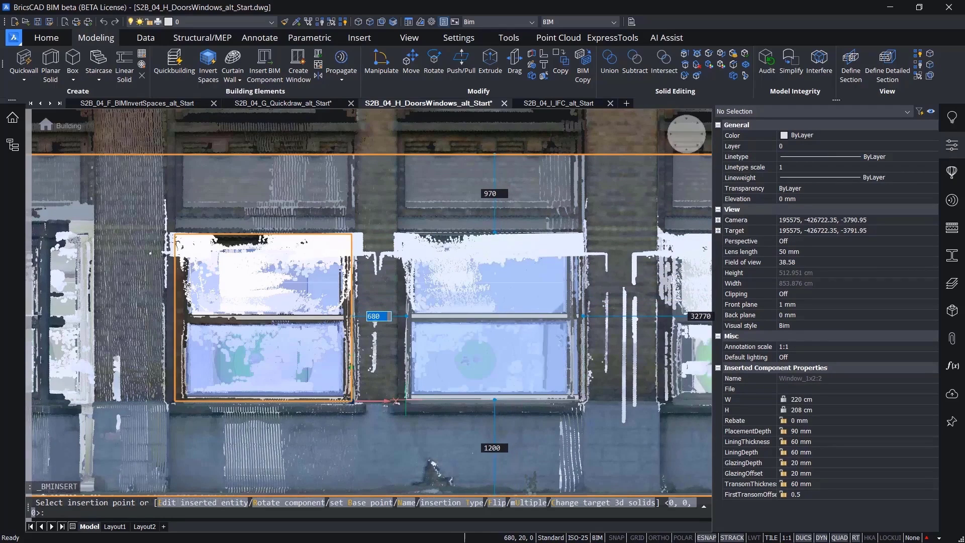
pyautogui.press('Escape')
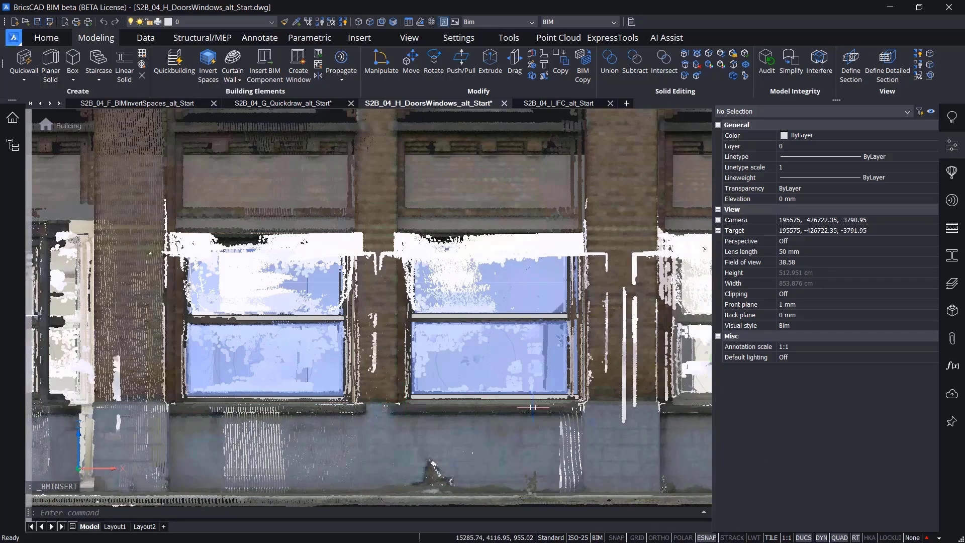
# Step: Copy the second window 3200 mm along the facade's X direction into the third scanned opening with the manipulator
pyautogui.moveTo(571, 406); pyautogui.dragTo(318, 406, button='middle')
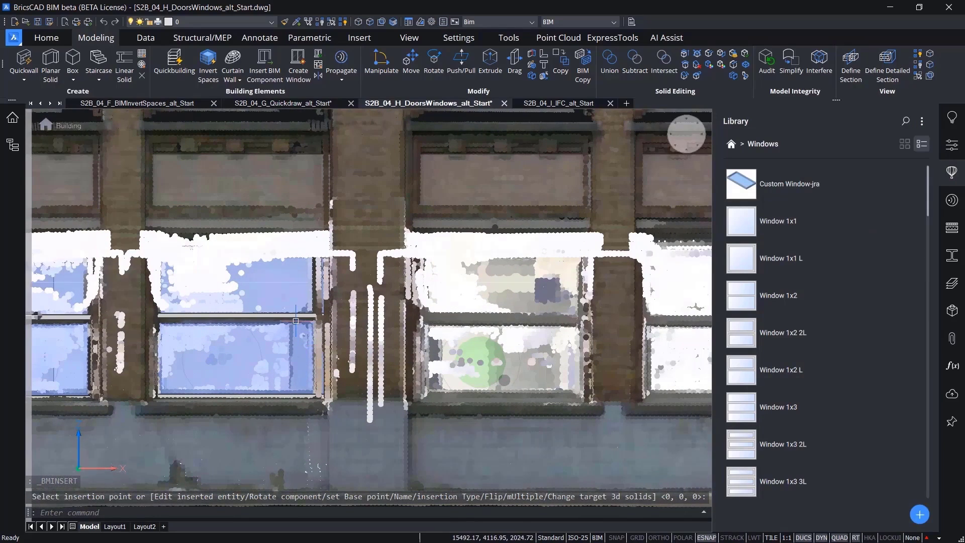
pyautogui.moveTo(296, 320)
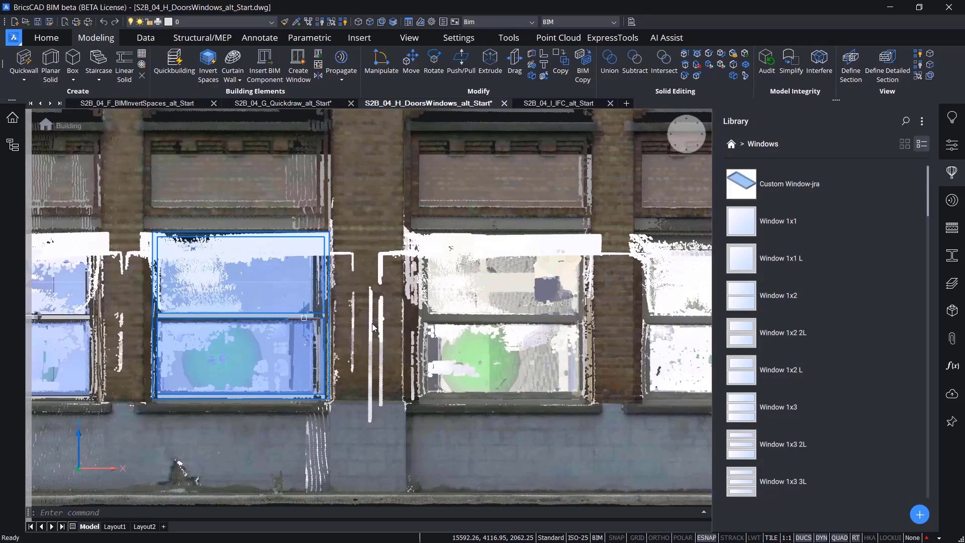
pyautogui.click(315, 374)
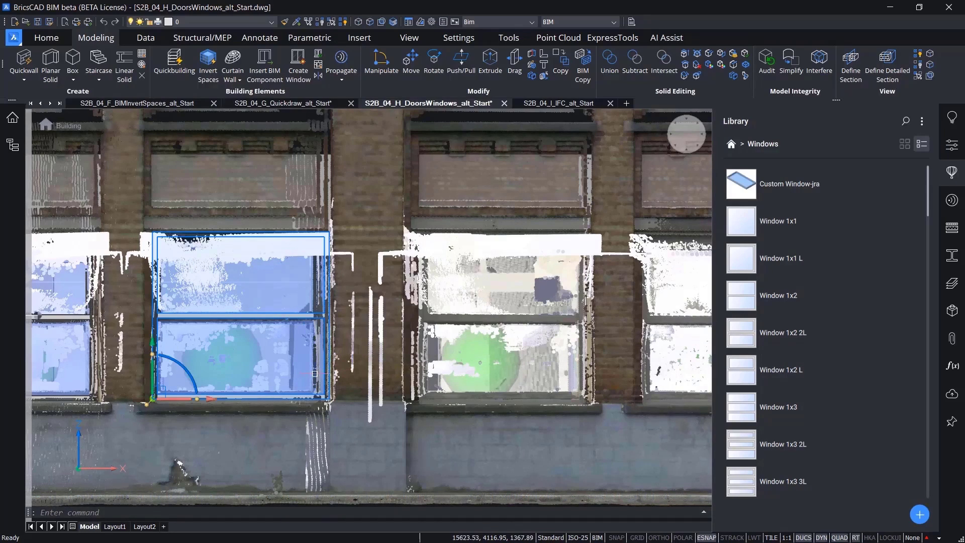
pyautogui.click(218, 399)
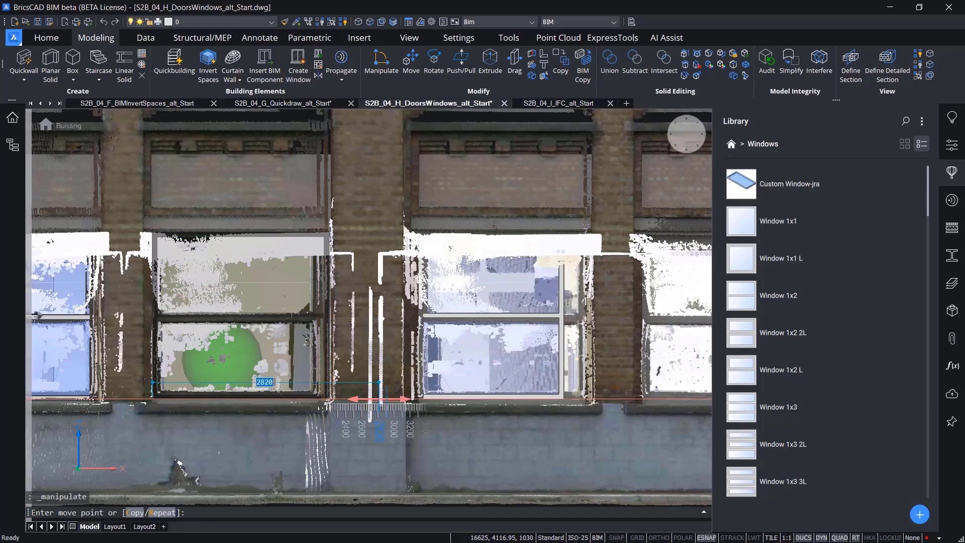
pyautogui.press('ctrl')
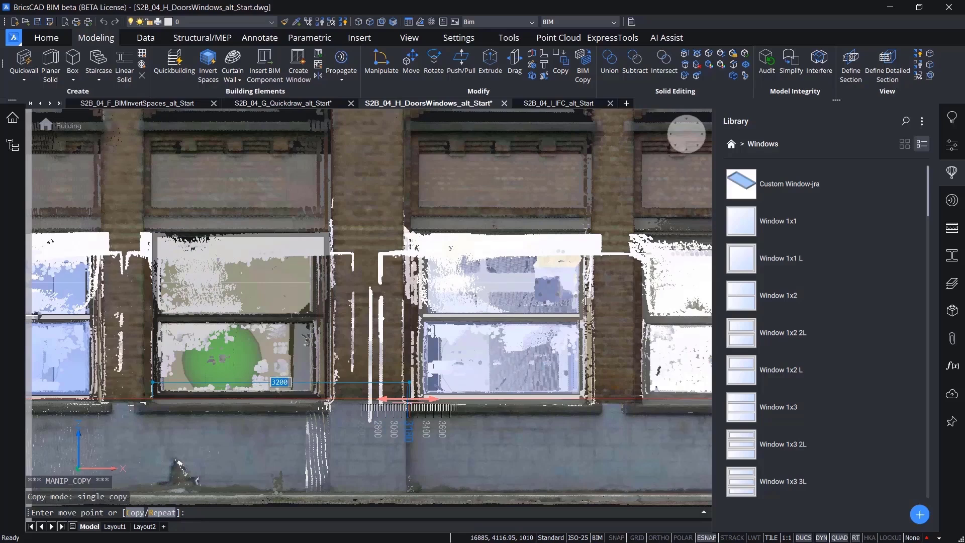
pyautogui.click(409, 399)
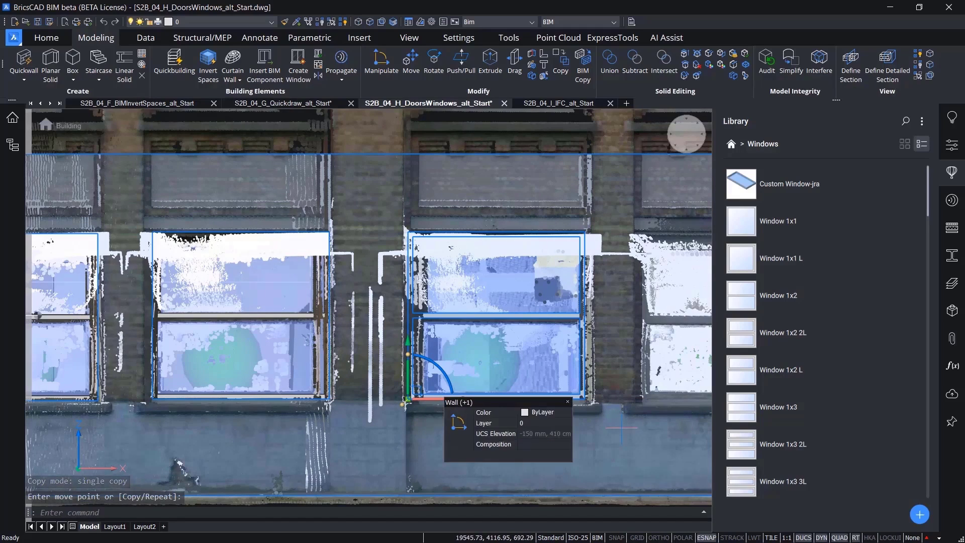
pyautogui.press('Escape')
pyautogui.press('Escape')
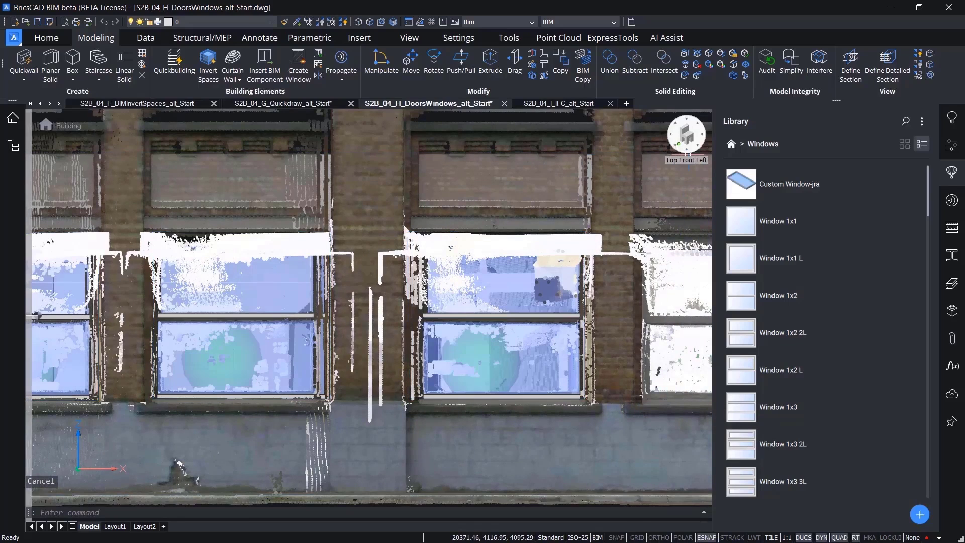
# Step: Switch to the Top Front Left view and examine the windows in the front facade wall
pyautogui.click(663, 162)
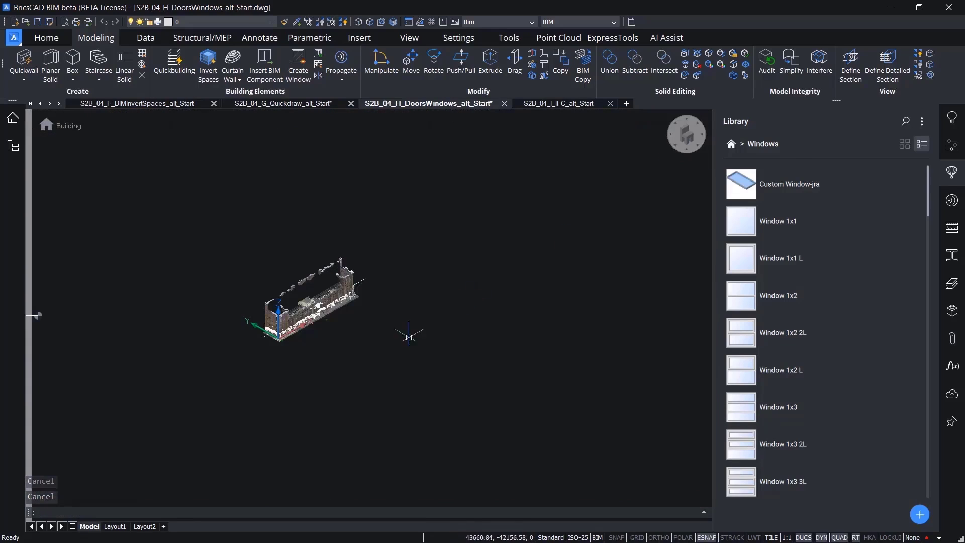
pyautogui.scroll(10, 347, 344)
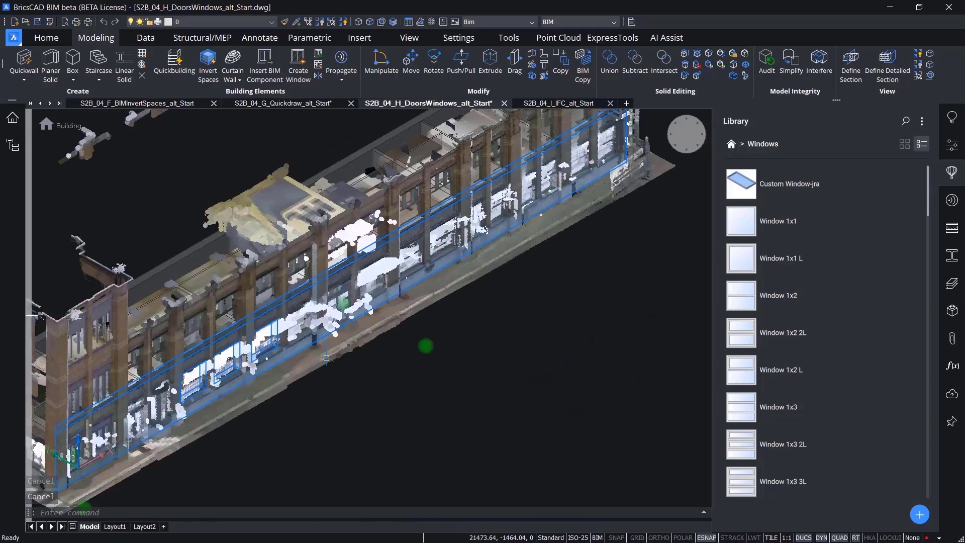
# Step: Hide the point cloud and examine the modelled walls, doors and windows
pyautogui.moveTo(326, 357)
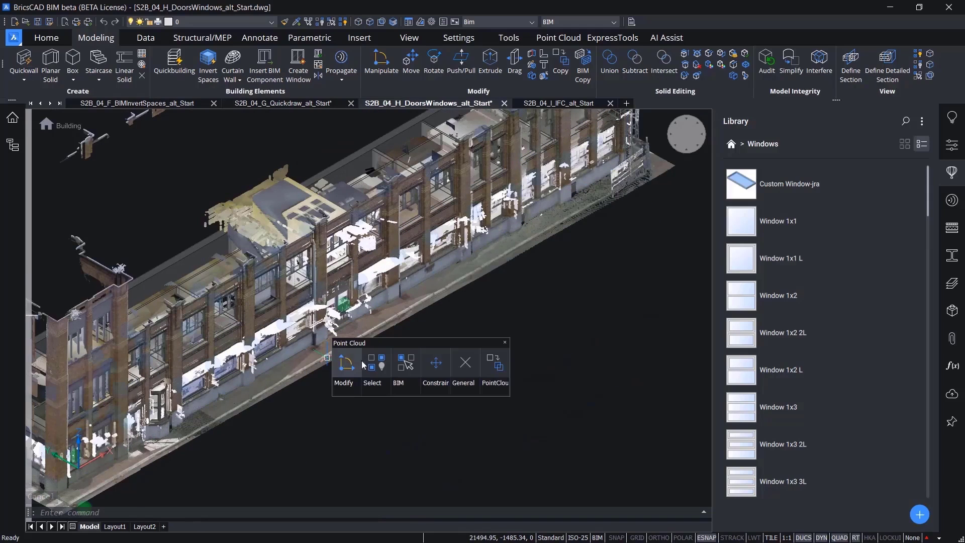
pyautogui.click(371, 363)
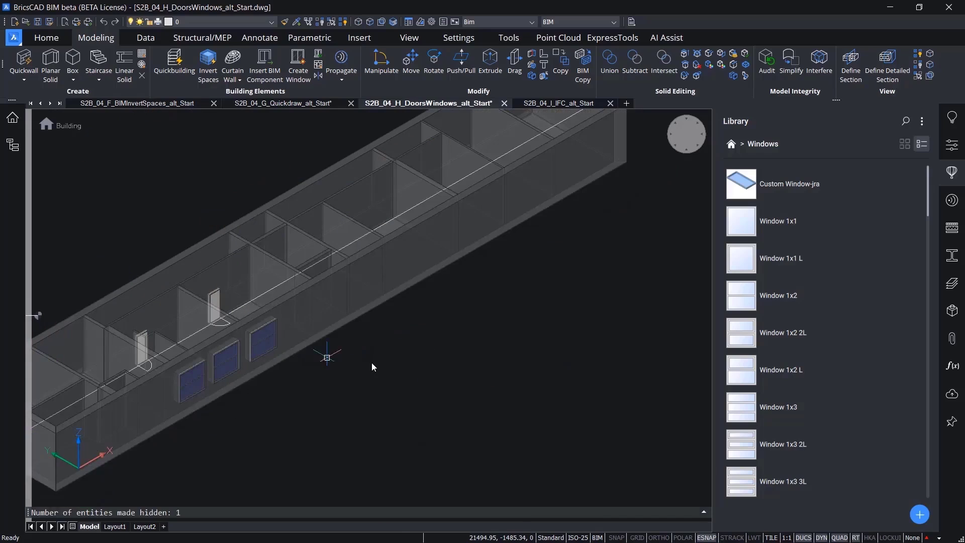
pyautogui.moveTo(363, 374); pyautogui.dragTo(412, 387, button='middle')
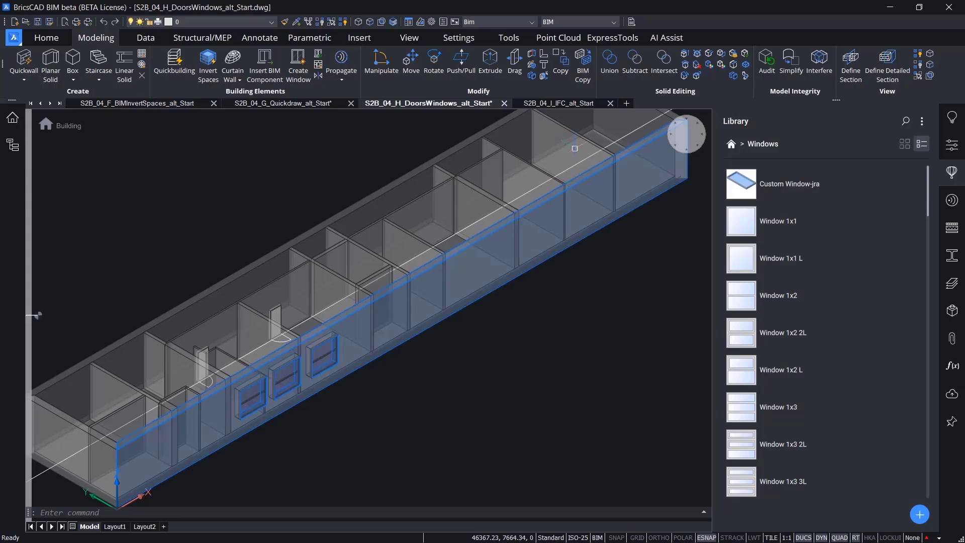
# Step: Switch to the S2B_04_I_IFC_alt_Start drawing and look up the "ifc export" options in the program settings
pyautogui.click(563, 103)
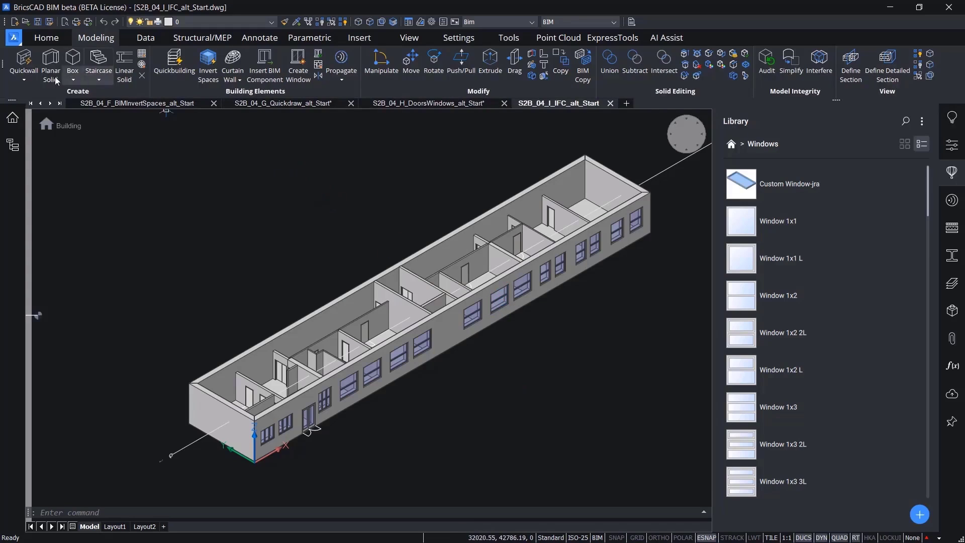
pyautogui.click(47, 39)
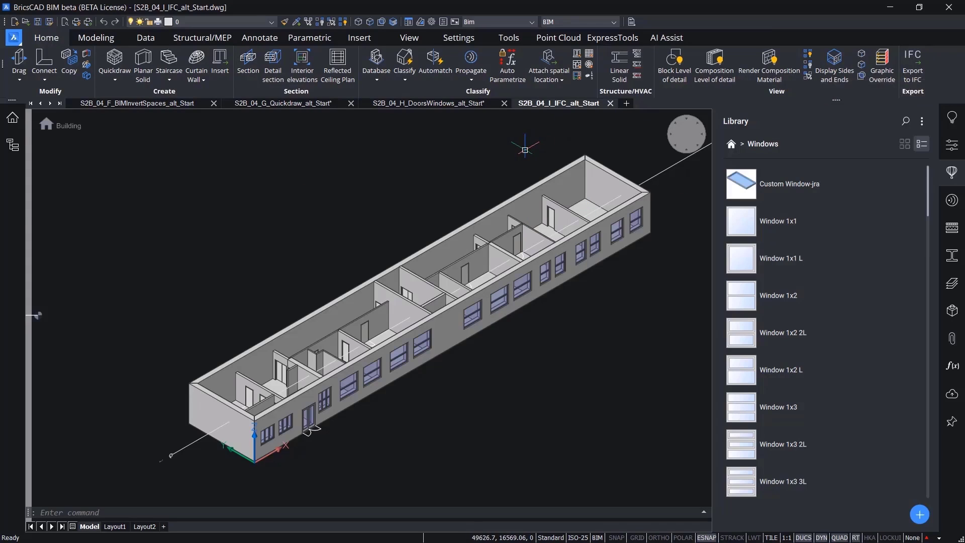
pyautogui.write('SETTINGS')
pyautogui.press('Return')
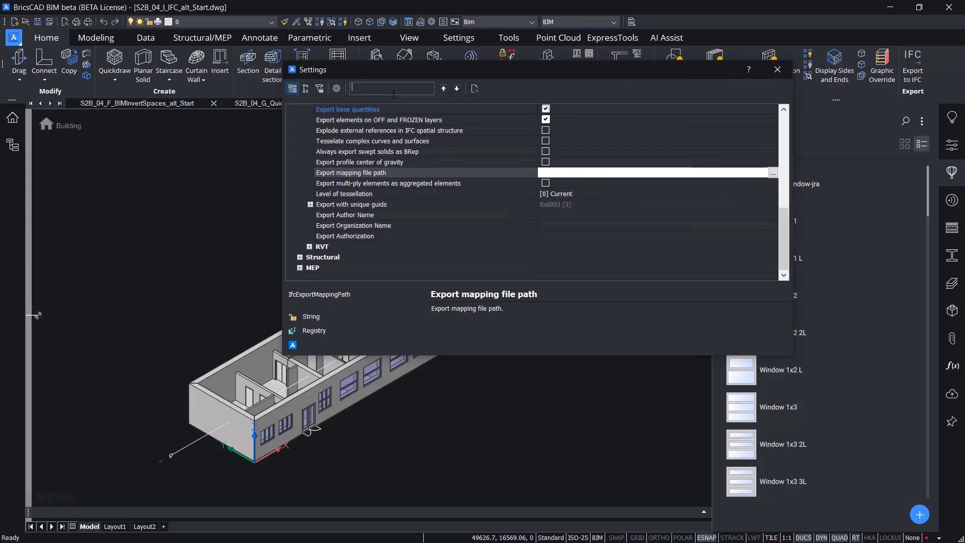
pyautogui.write('ifc export')
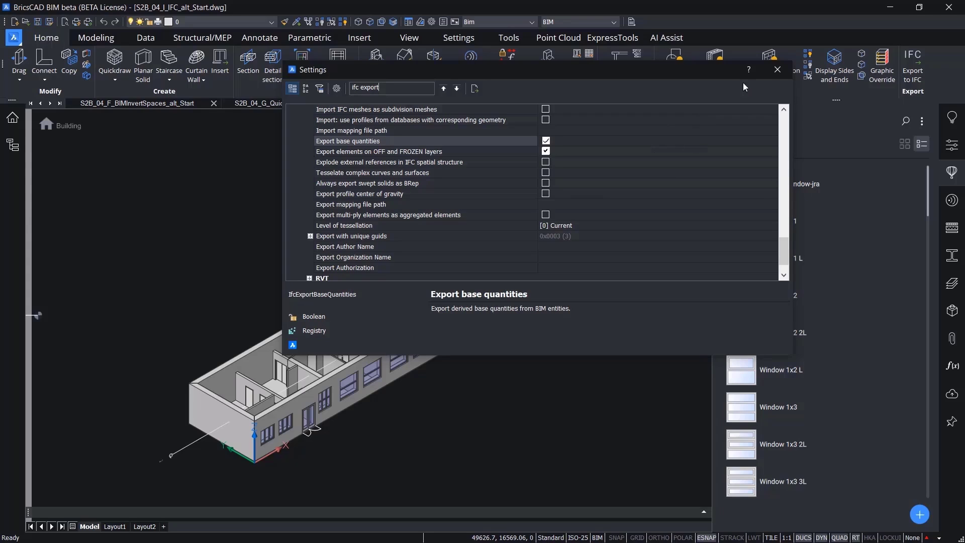
pyautogui.click(781, 69)
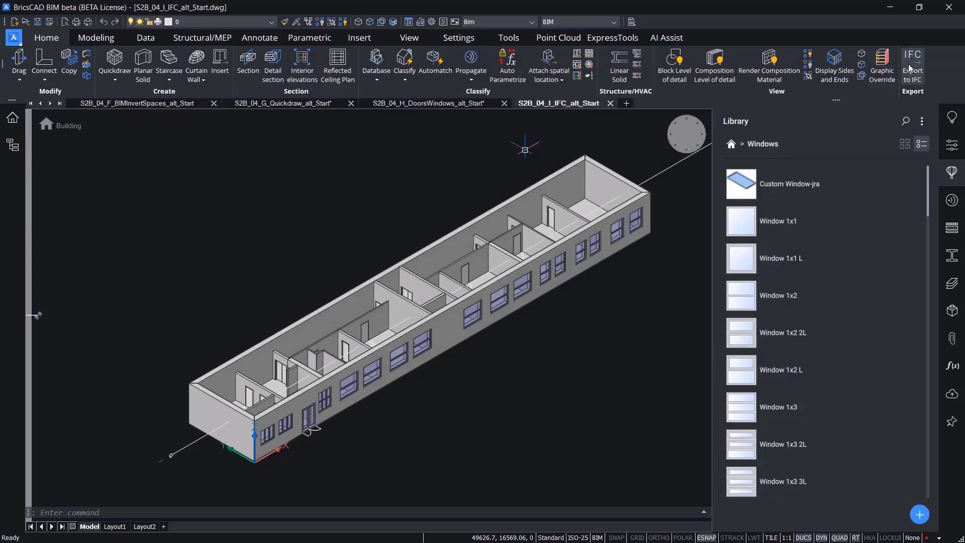
# Step: Export the entire model as IFC2X3 to S2B_04_I_IFC_alt_Start.ifc in the S2B_04 folder
pyautogui.click(912, 65)
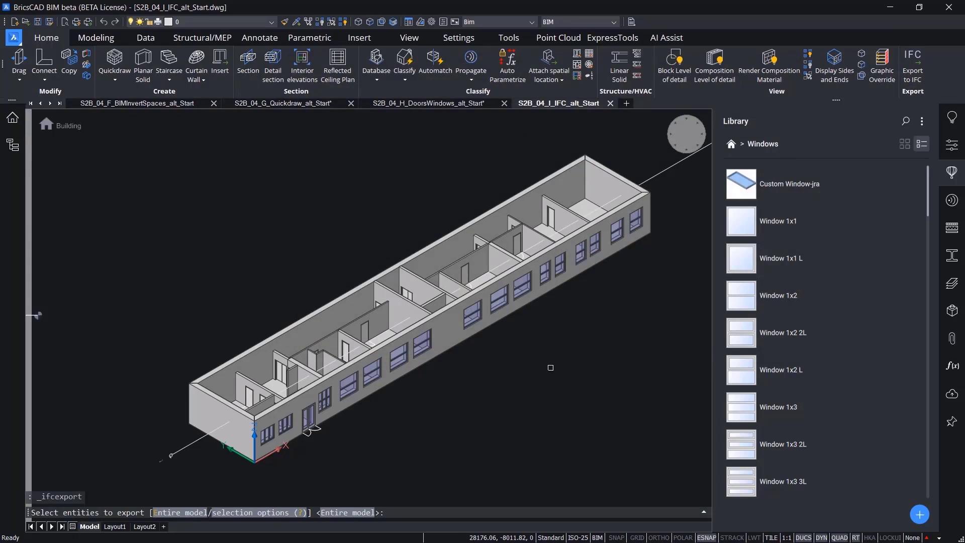
pyautogui.click(181, 512)
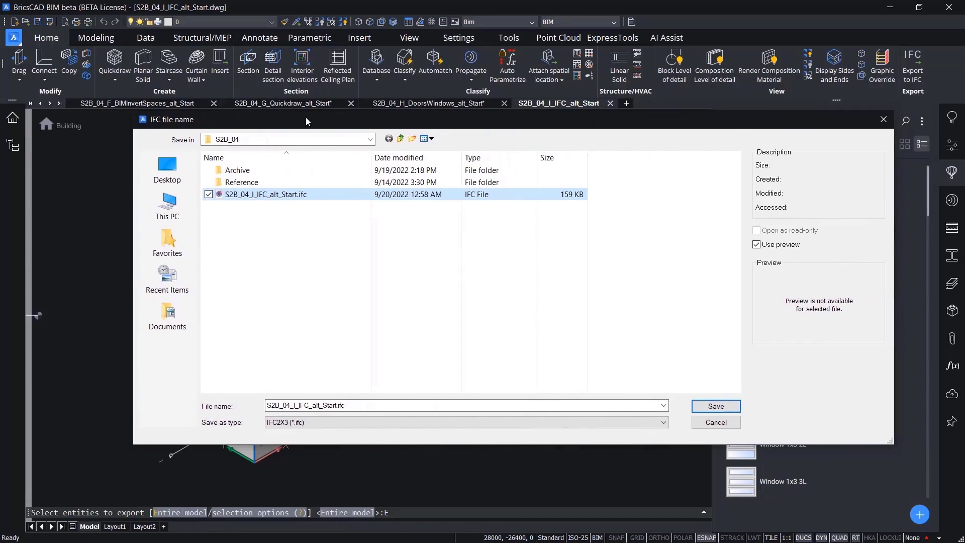
pyautogui.click(711, 402)
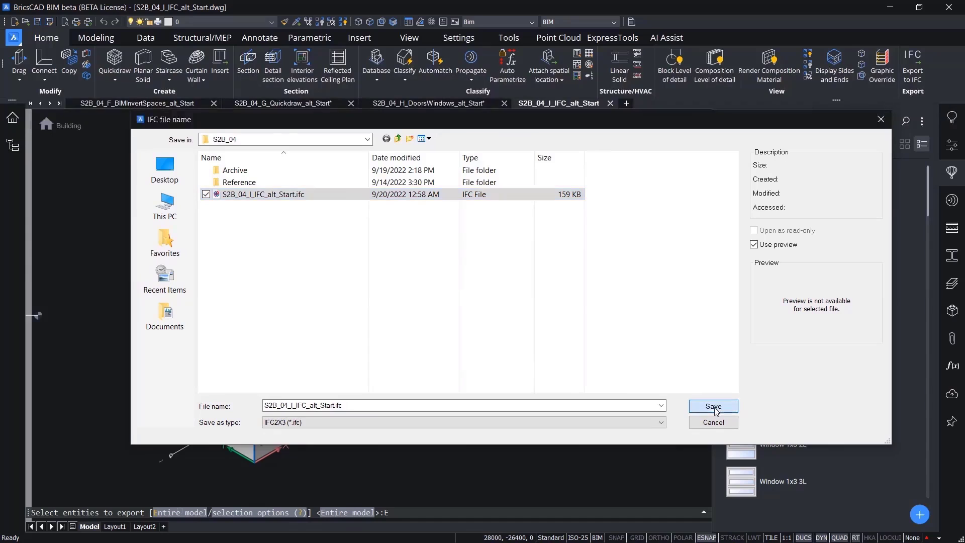
# Step: Switch to Solibri Anywhere and examine the exported IFC building's front facade and interior walls from above
pyautogui.click(512, 279)
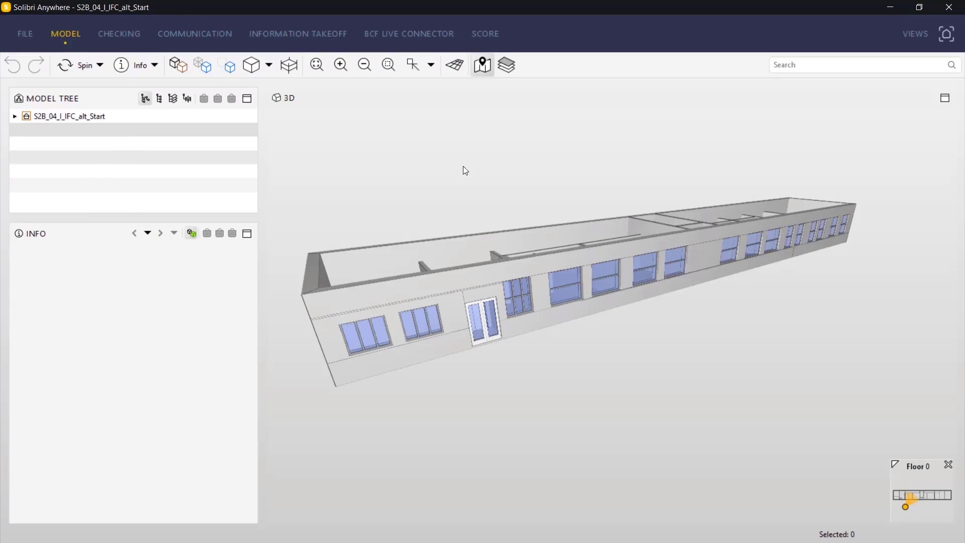
pyautogui.moveTo(421, 258); pyautogui.dragTo(581, 326)
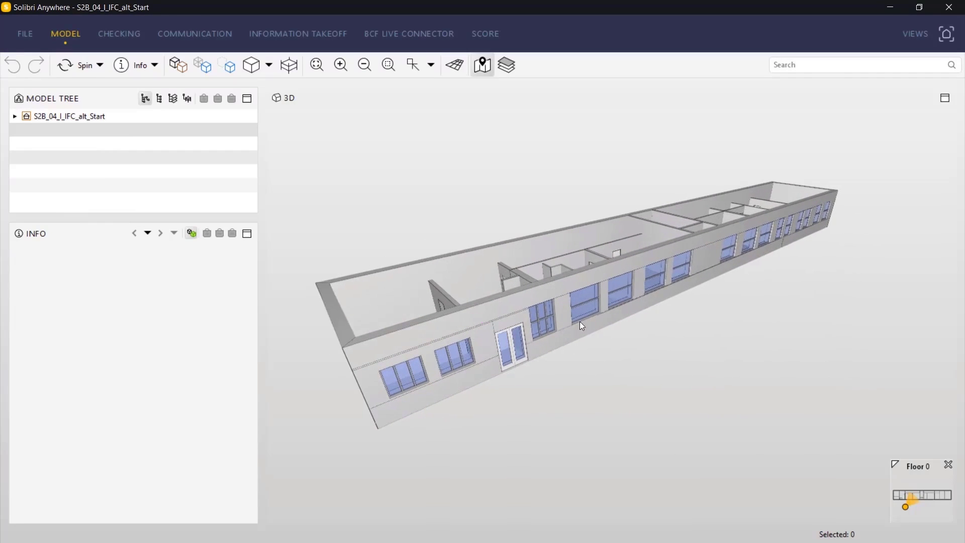
pyautogui.click(545, 318)
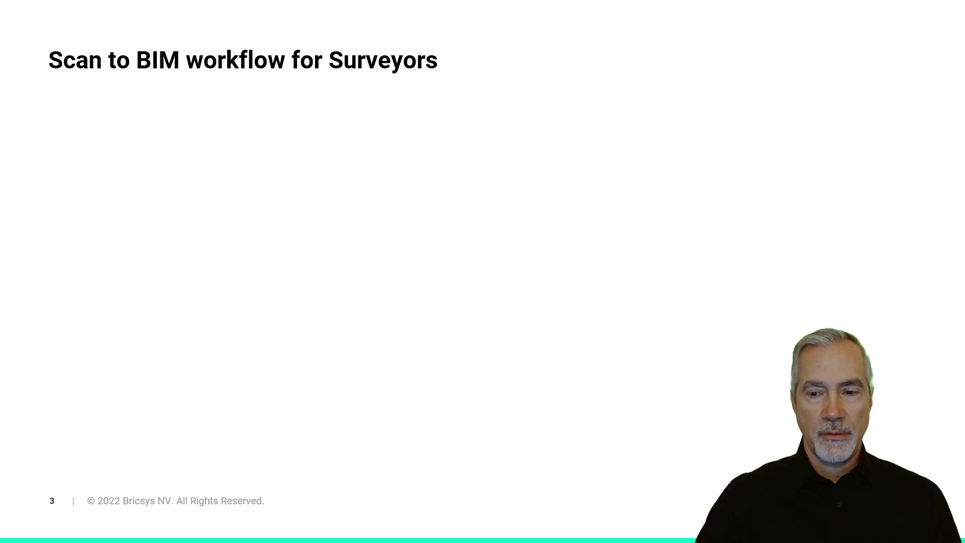
pyautogui.press('Right')
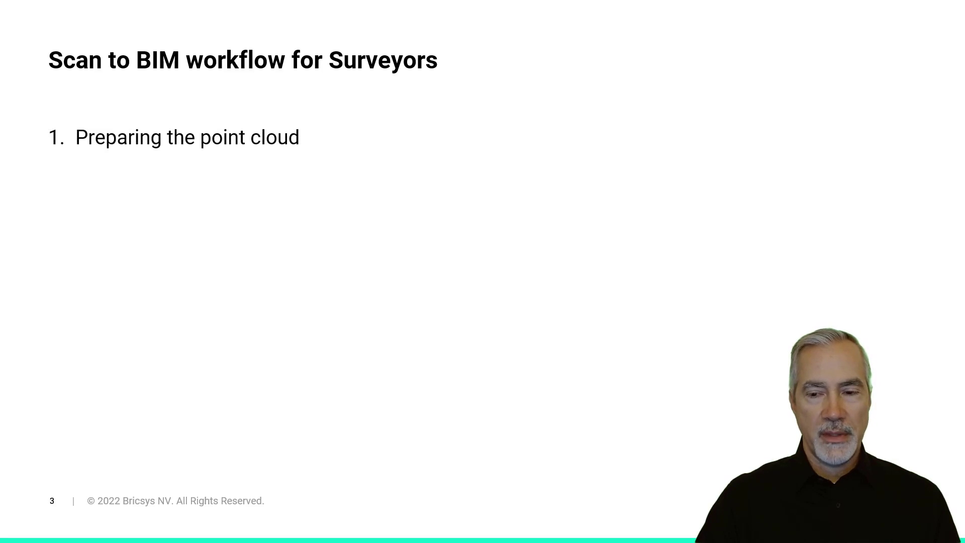